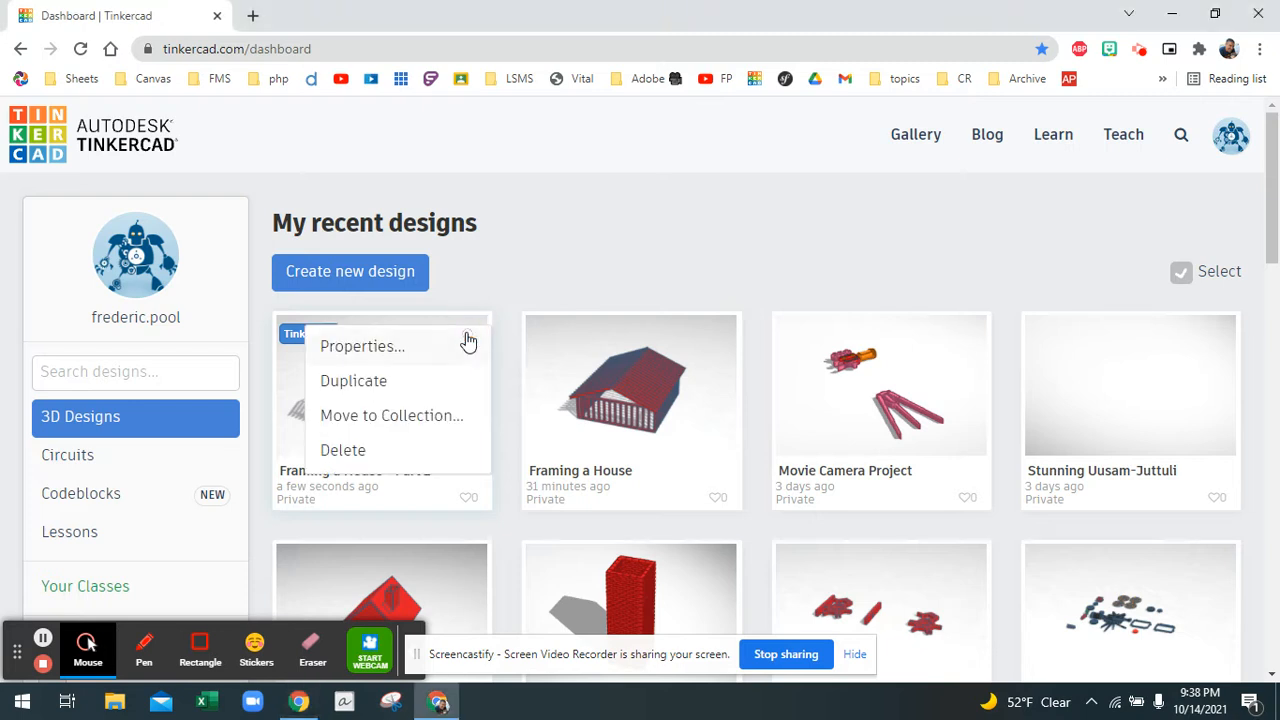
# Duplicate the "Framing a House - Part 2" design and rename the copy "Framing a House - Part 3".
pyautogui.click(388, 386)
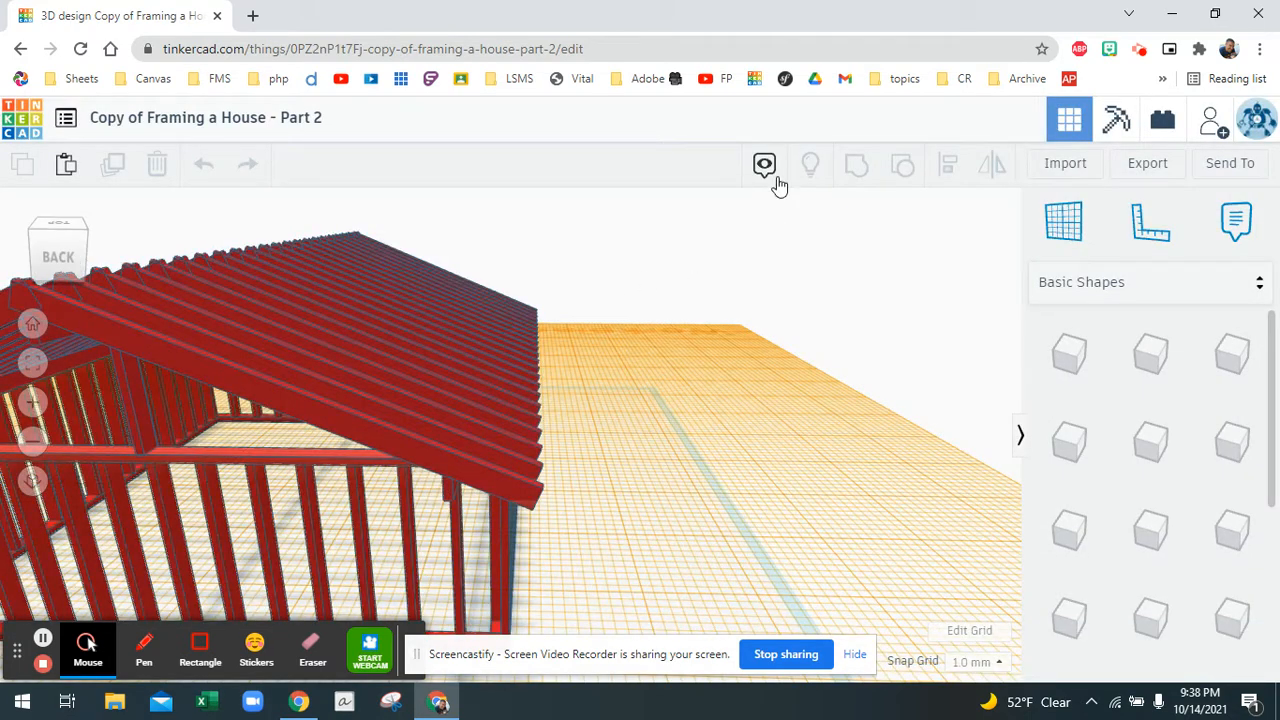
pyautogui.click(314, 117)
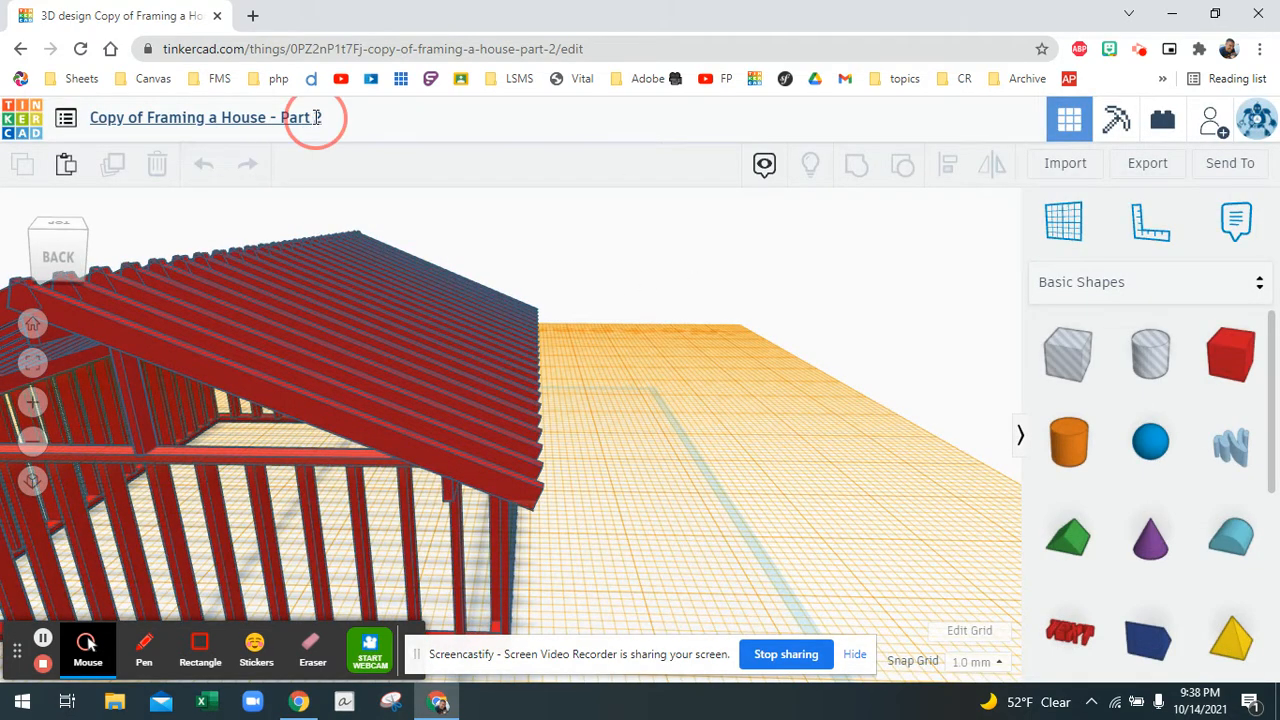
pyautogui.click(330, 119)
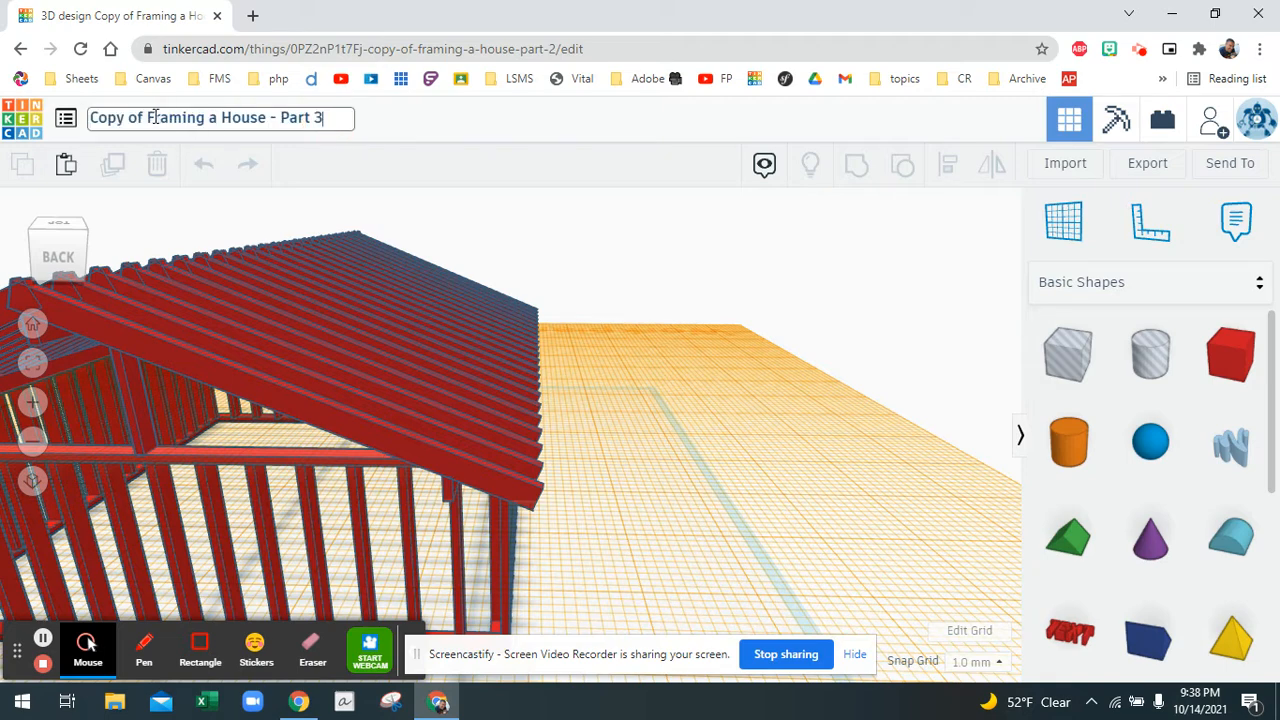
pyautogui.moveTo(149, 117); pyautogui.dragTo(76, 125)
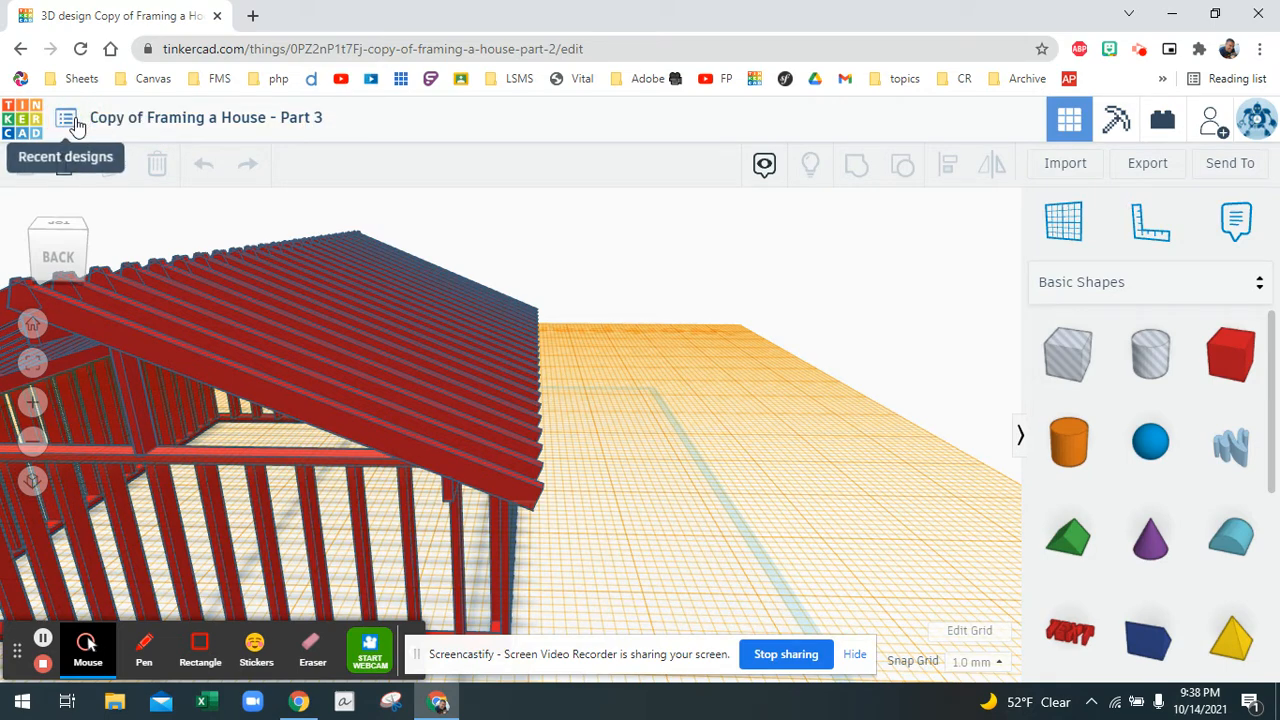
pyautogui.click(149, 117)
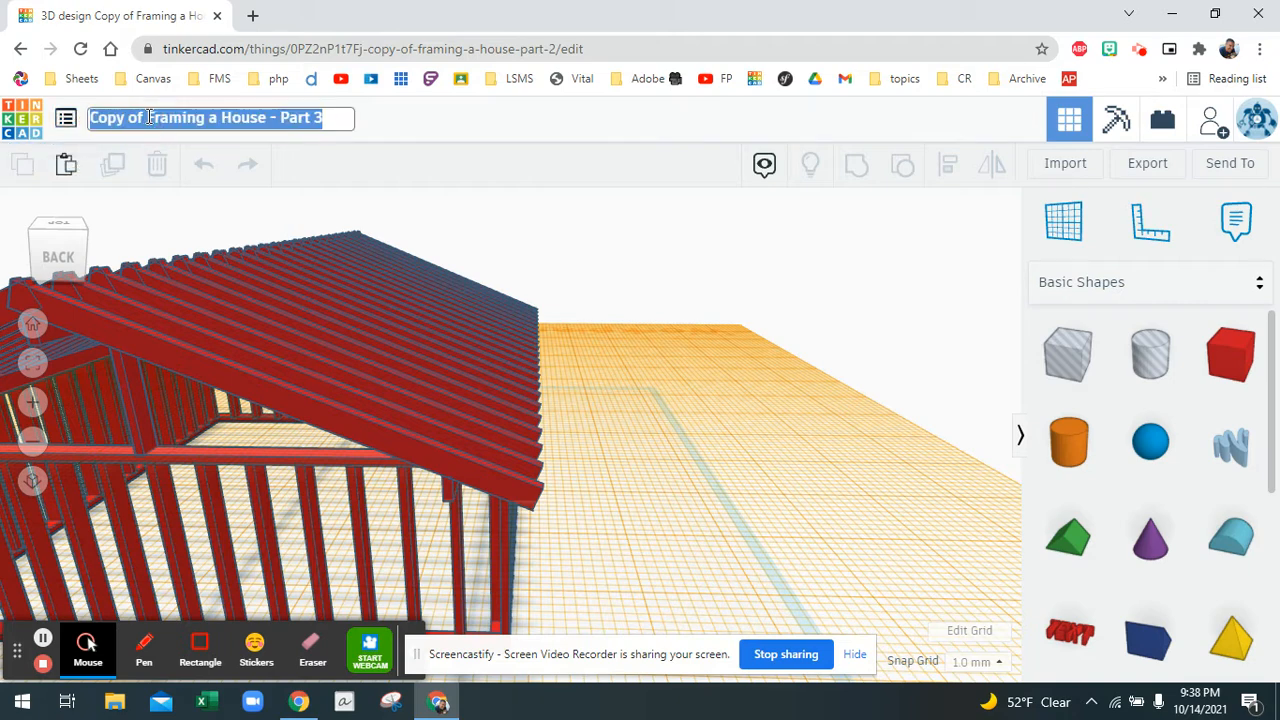
pyautogui.click(149, 117)
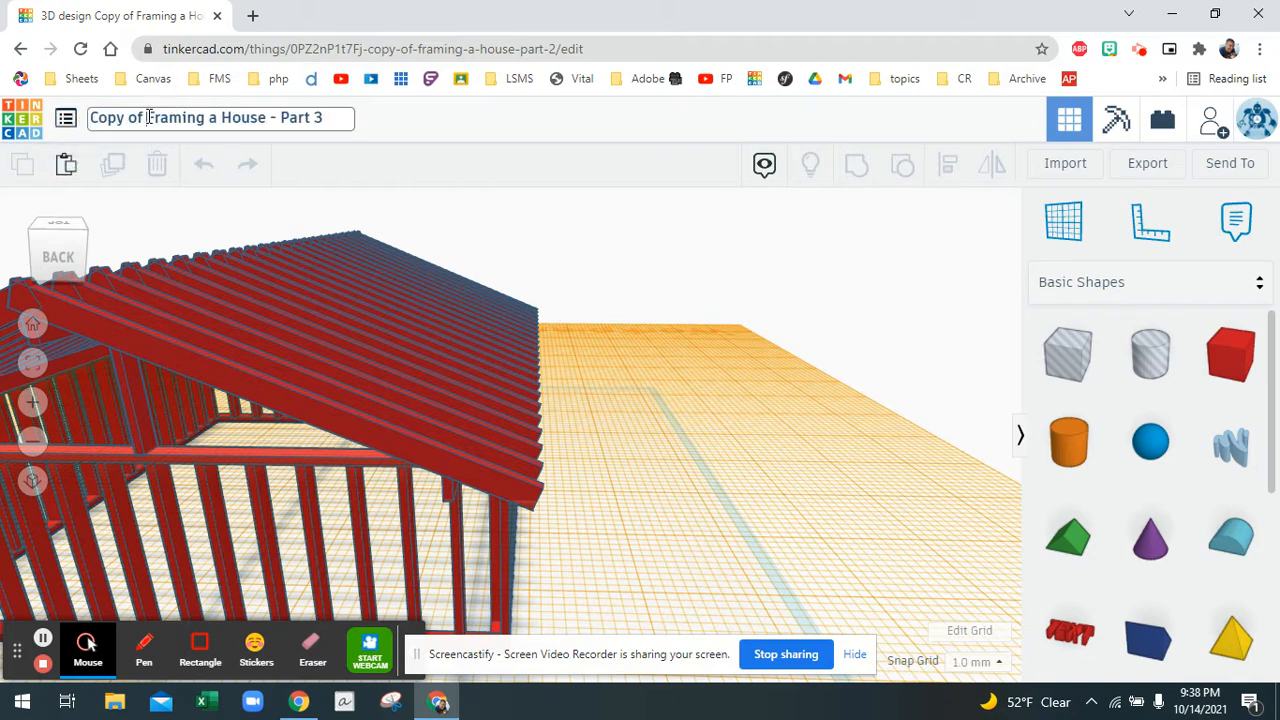
pyautogui.press('BackSpace')
pyautogui.press('BackSpace')
pyautogui.press('BackSpace')
pyautogui.press('BackSpace')
pyautogui.press('BackSpace')
pyautogui.press('BackSpace')
pyautogui.press('BackSpace')
pyautogui.press('BackSpace')
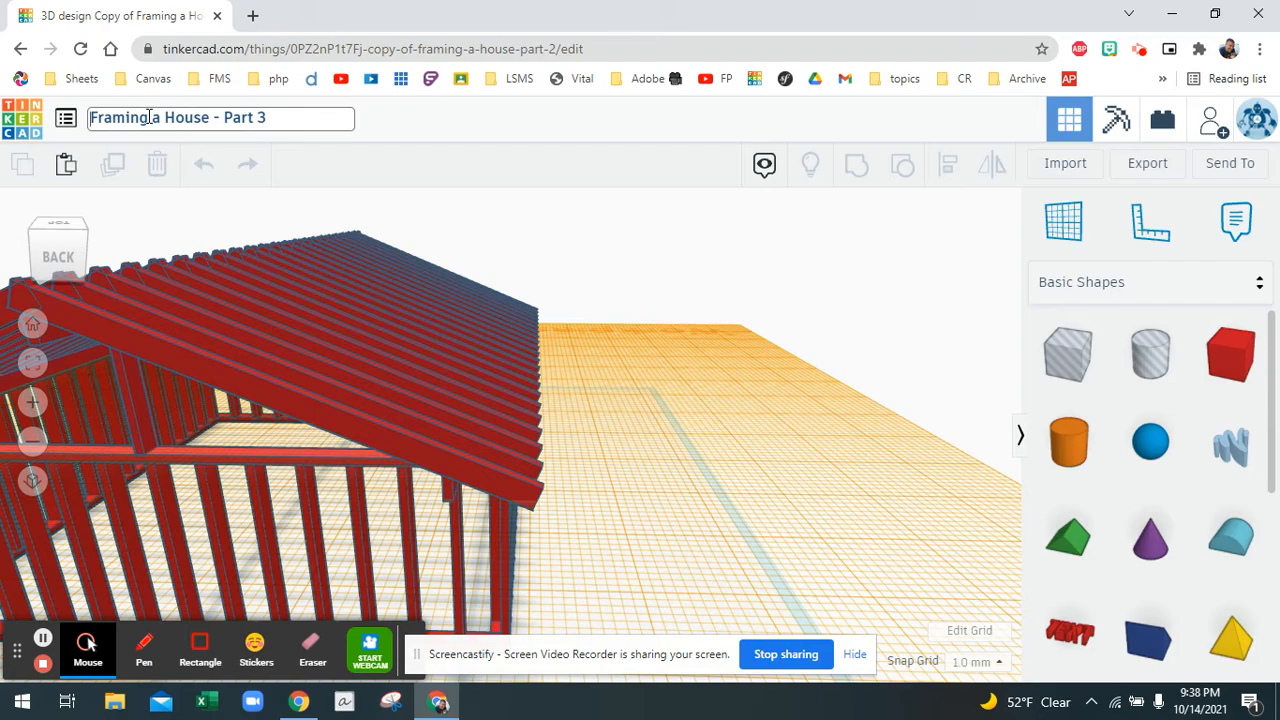
pyautogui.press('Return')
# Return the workplane to the ground beneath the house frame.
pyautogui.moveTo(228, 318); pyautogui.dragTo(373, 298, button='right')
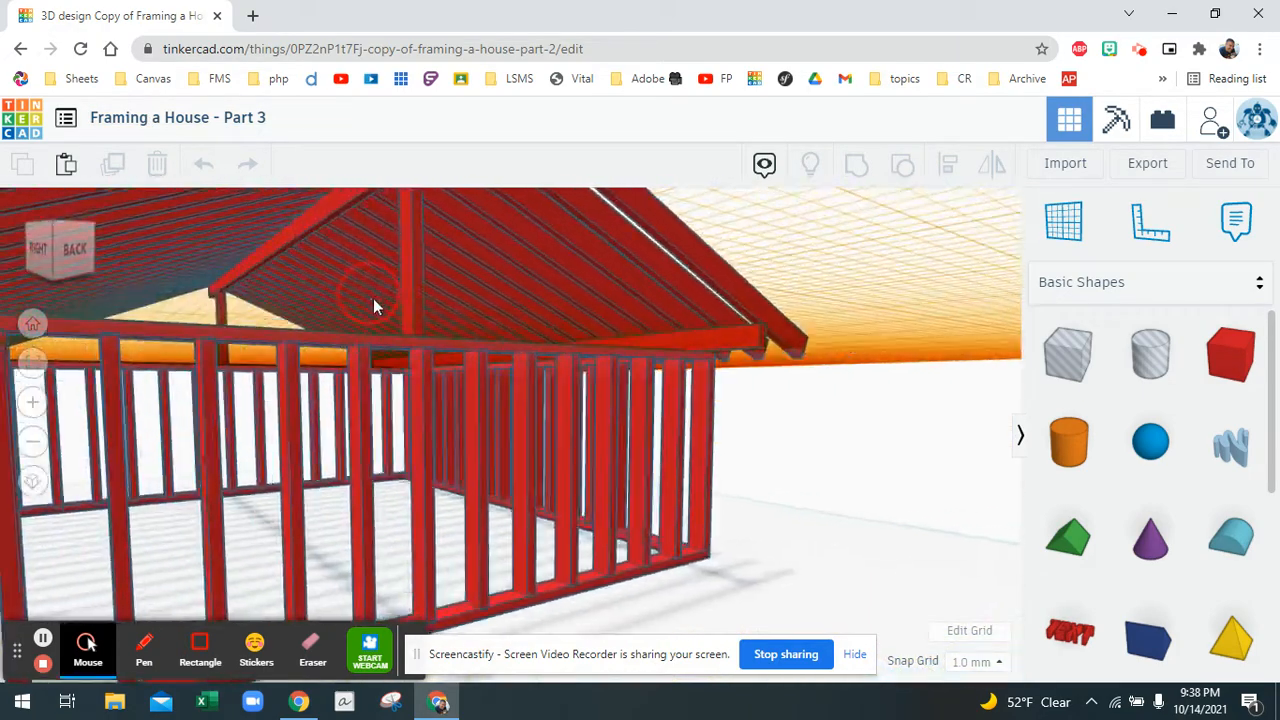
pyautogui.click(1063, 218)
pyautogui.click(828, 480)
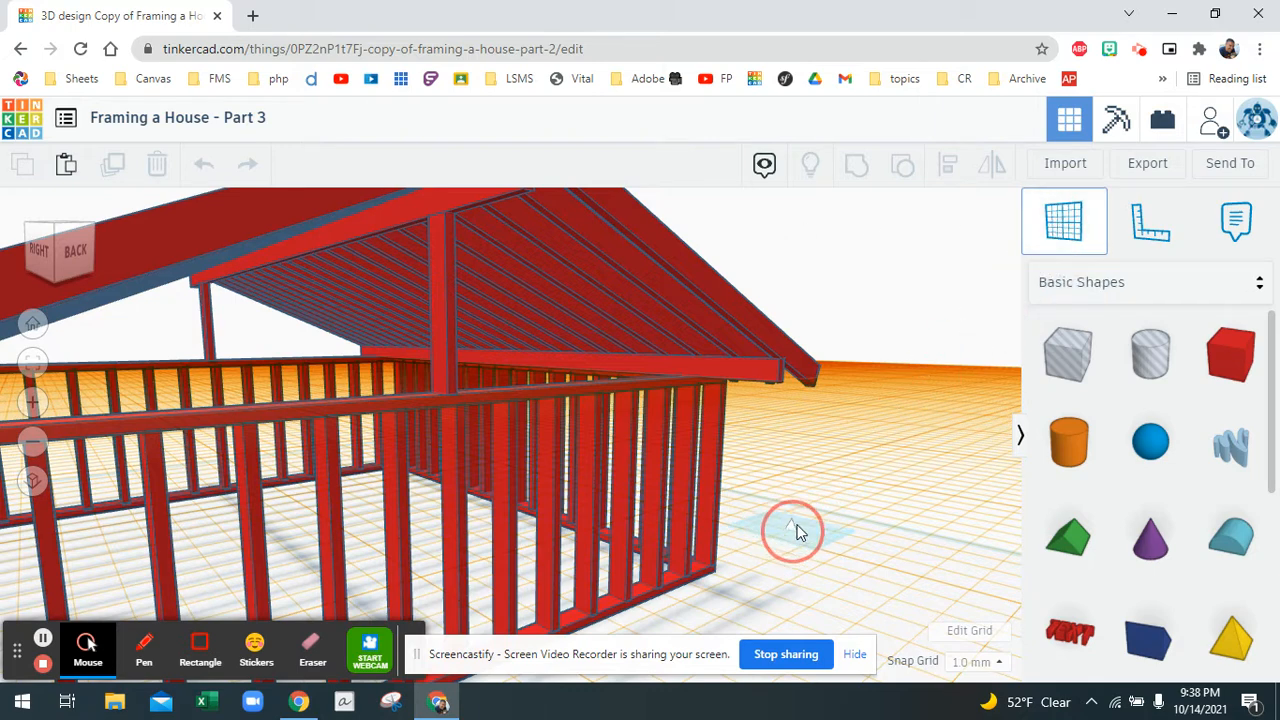
pyautogui.click(798, 546)
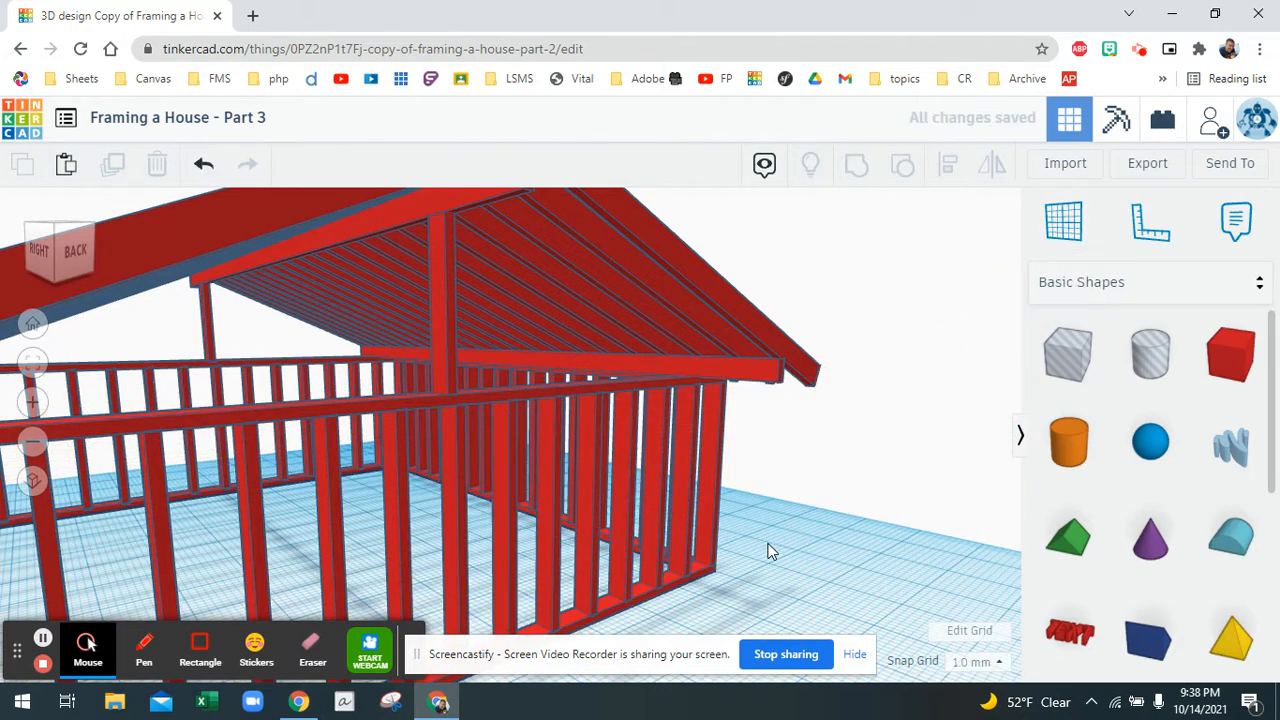
# Place the workplane on the upper face of the back gable wall's top plate.
pyautogui.moveTo(425, 392); pyautogui.dragTo(587, 374, button='right')
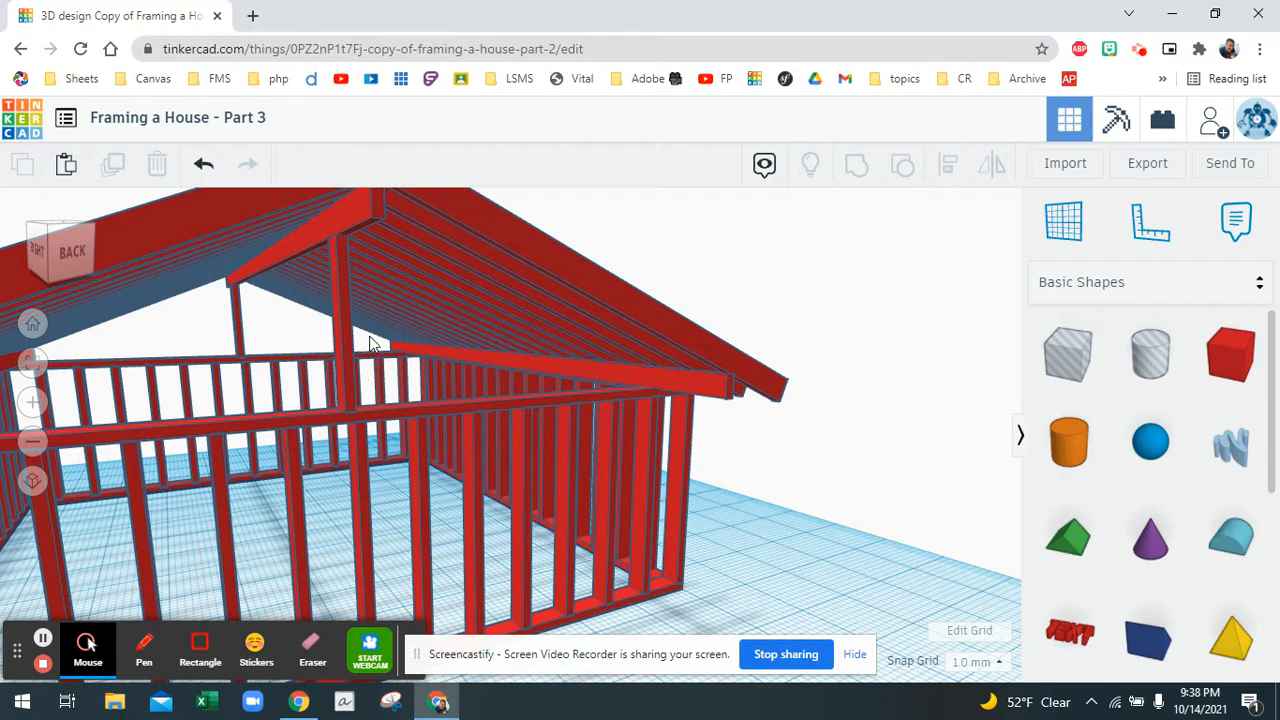
pyautogui.moveTo(370, 337); pyautogui.dragTo(347, 390, button='right')
pyautogui.click(1063, 220)
pyautogui.click(742, 360)
pyautogui.click(392, 455)
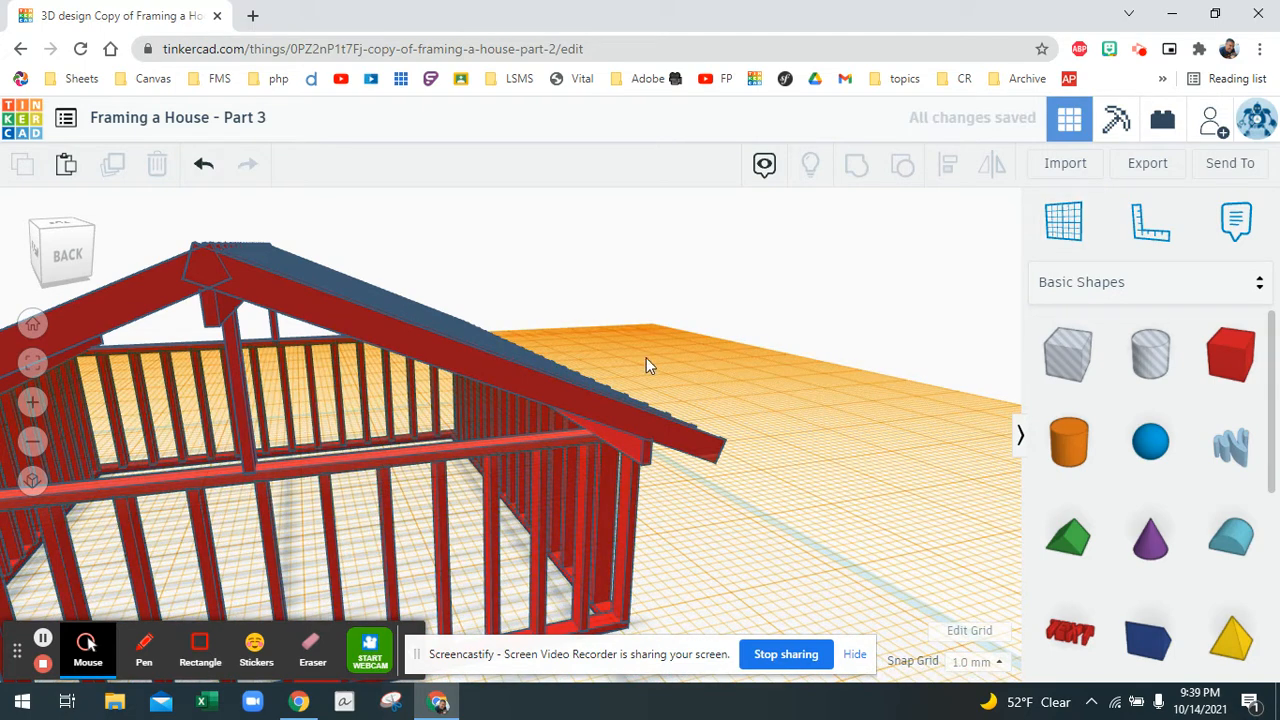
# Add a box near the gable's centre post and shape it into a shorter post with a 1 by 1 mm base.
pyautogui.click(1231, 355)
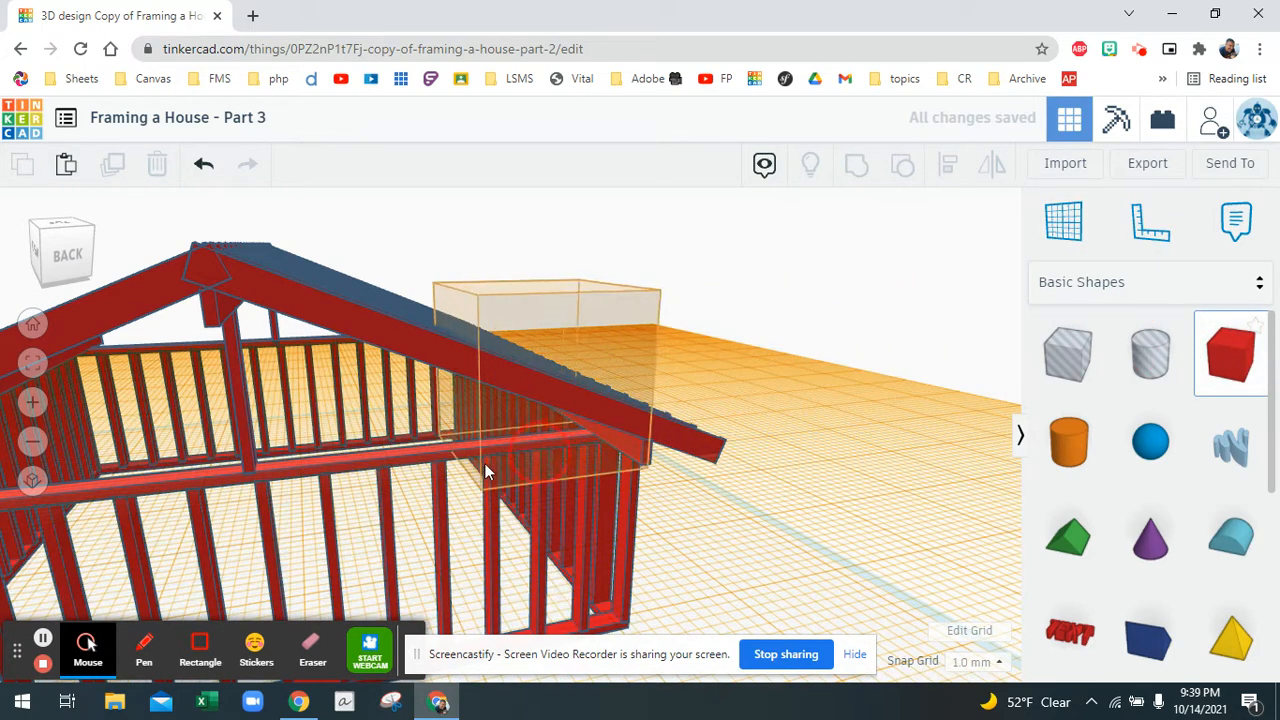
pyautogui.click(418, 472)
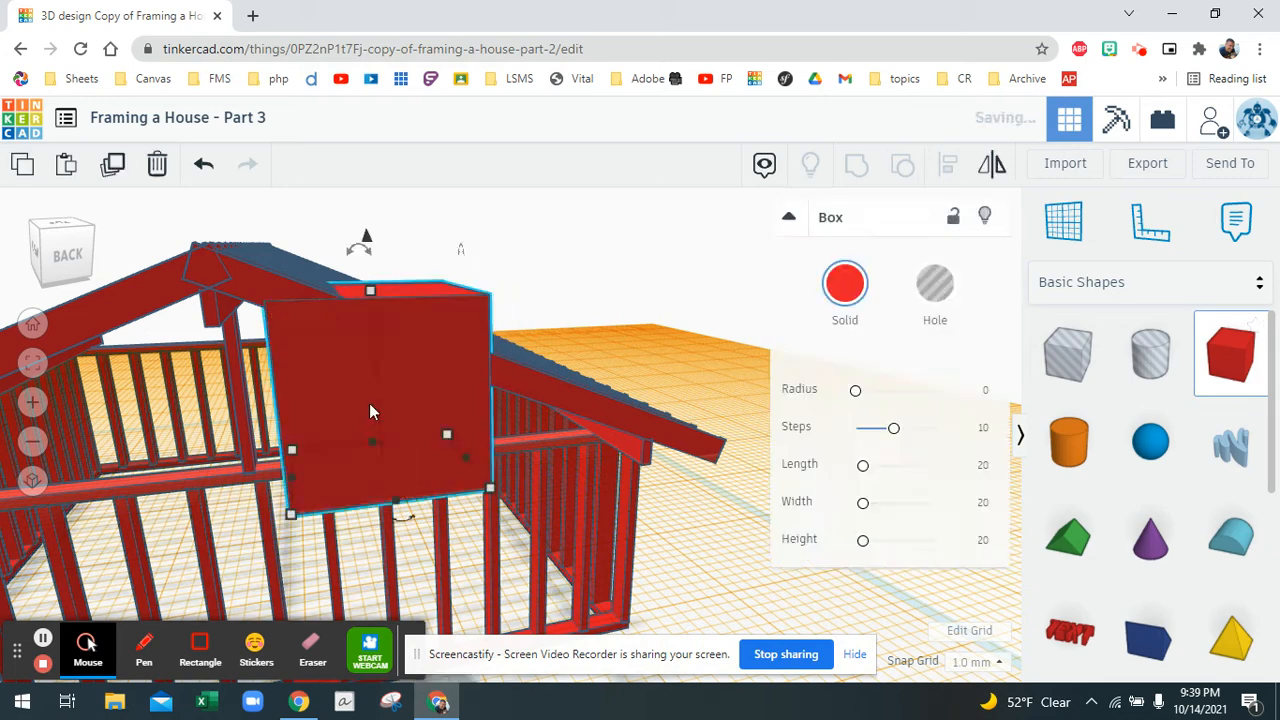
pyautogui.moveTo(370, 291); pyautogui.dragTo(375, 356)
pyautogui.moveTo(463, 465); pyautogui.dragTo(315, 610)
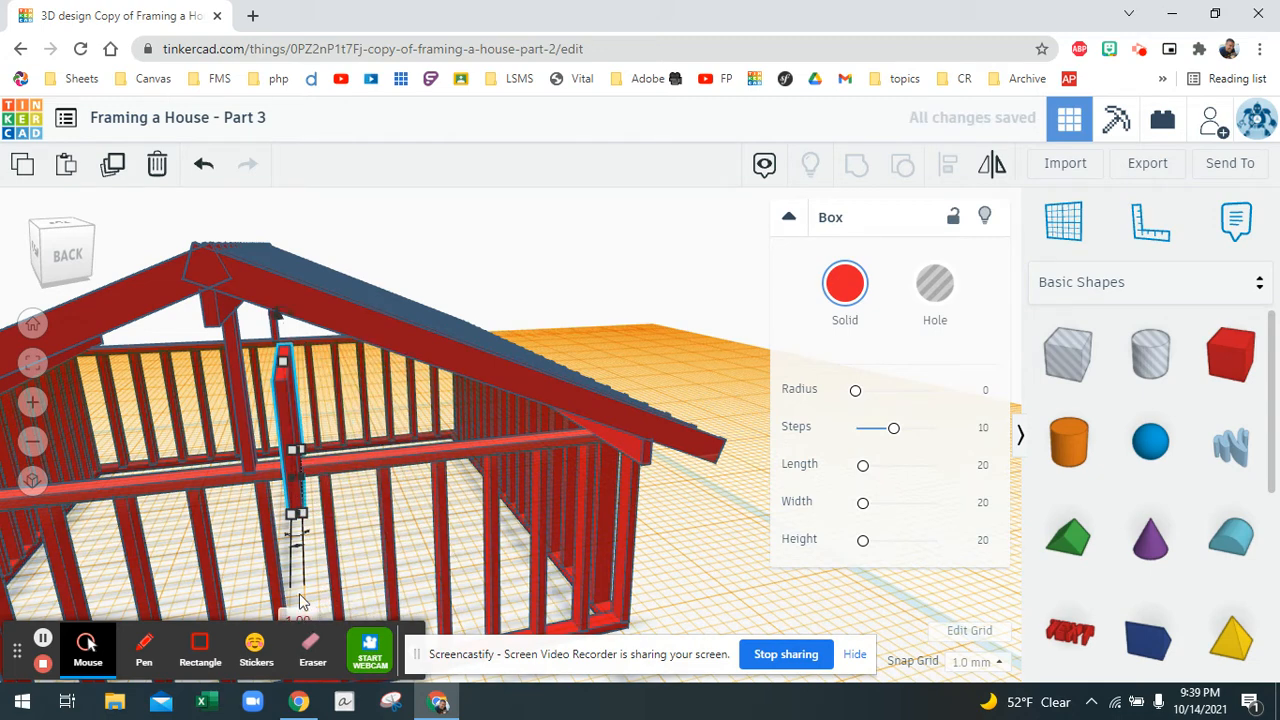
pyautogui.moveTo(307, 590); pyautogui.dragTo(309, 555, button='right')
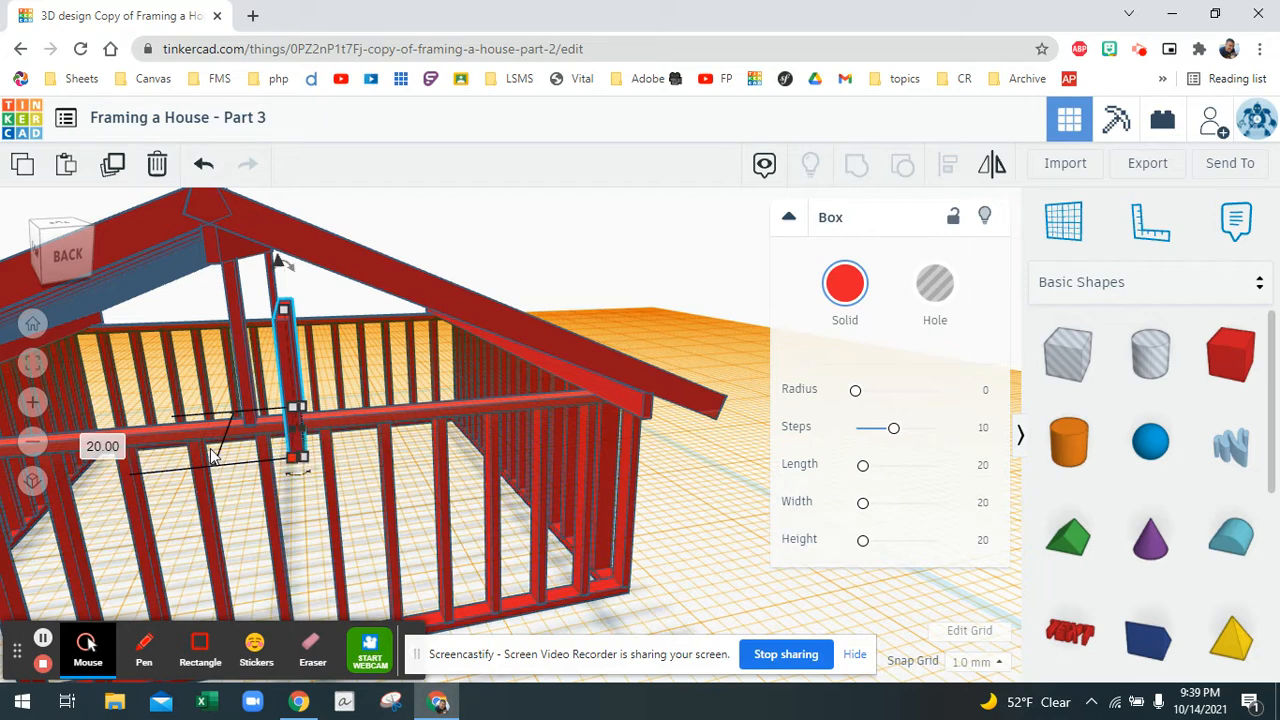
pyautogui.click(114, 450)
pyautogui.write('1')
pyautogui.press('Return')
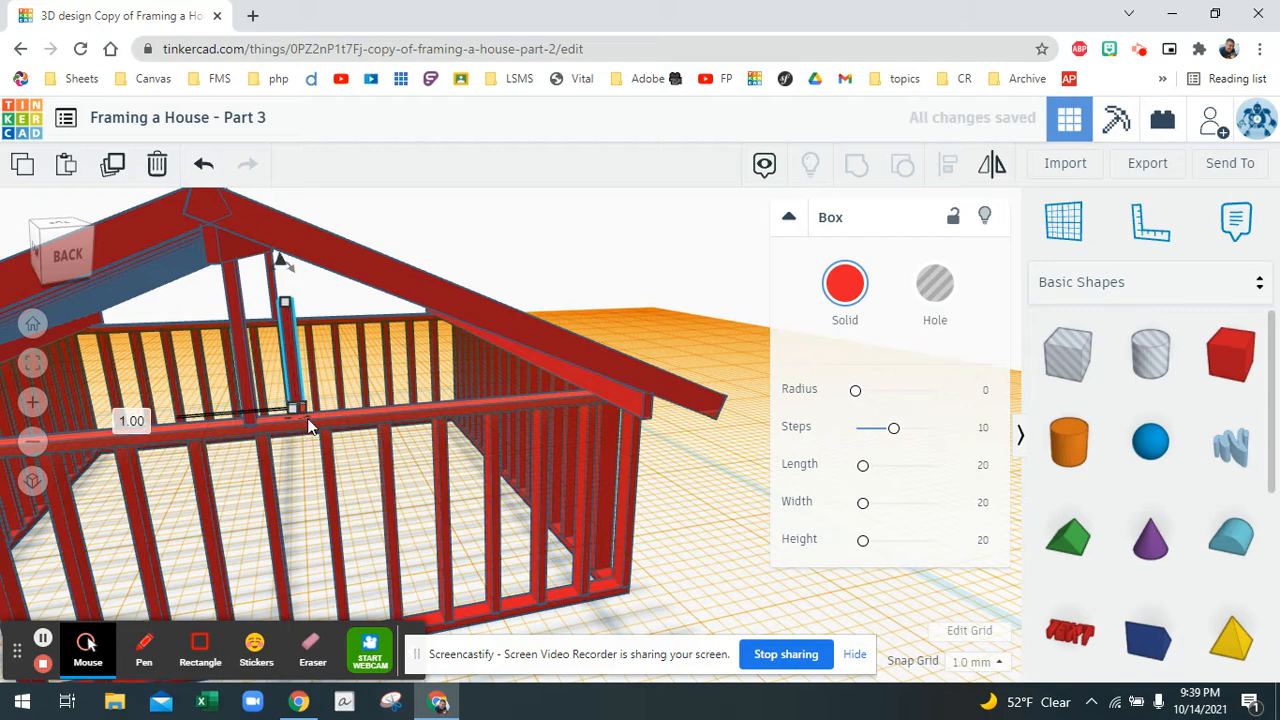
# Widen the new post to 2 mm, keeping its 1 mm depth.
pyautogui.press('f')
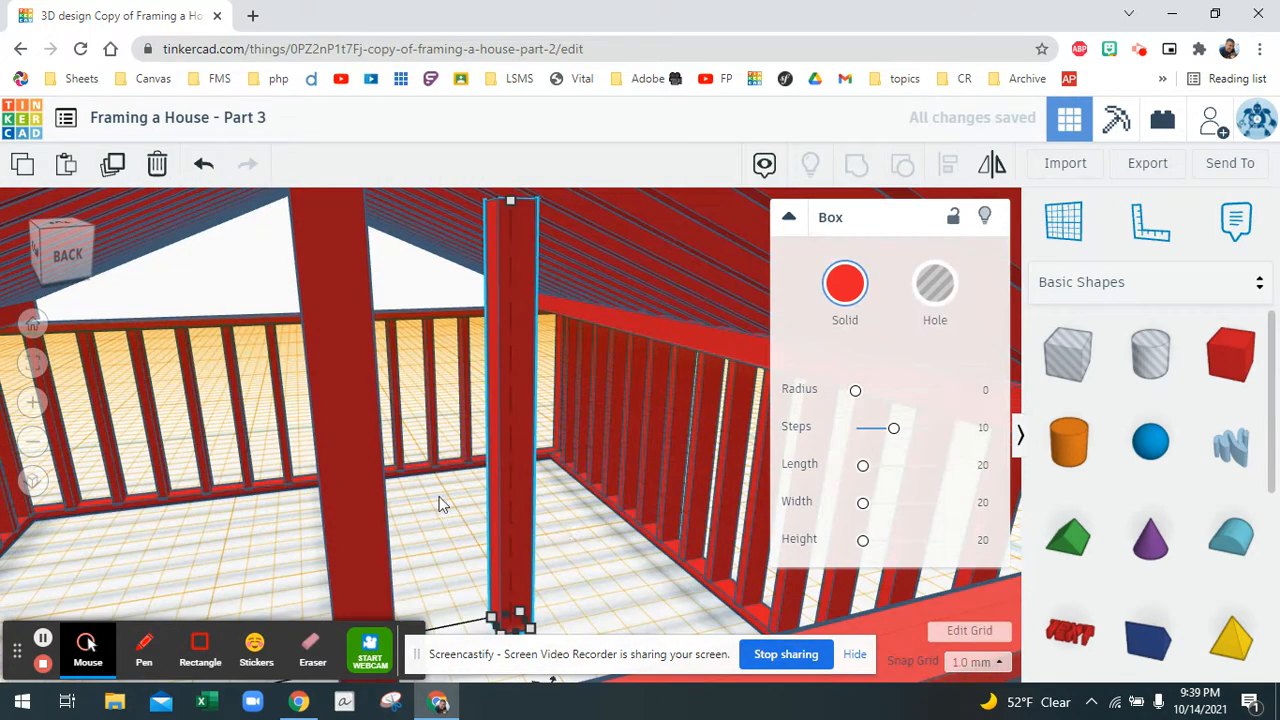
pyautogui.scroll(-3, 550, 530)
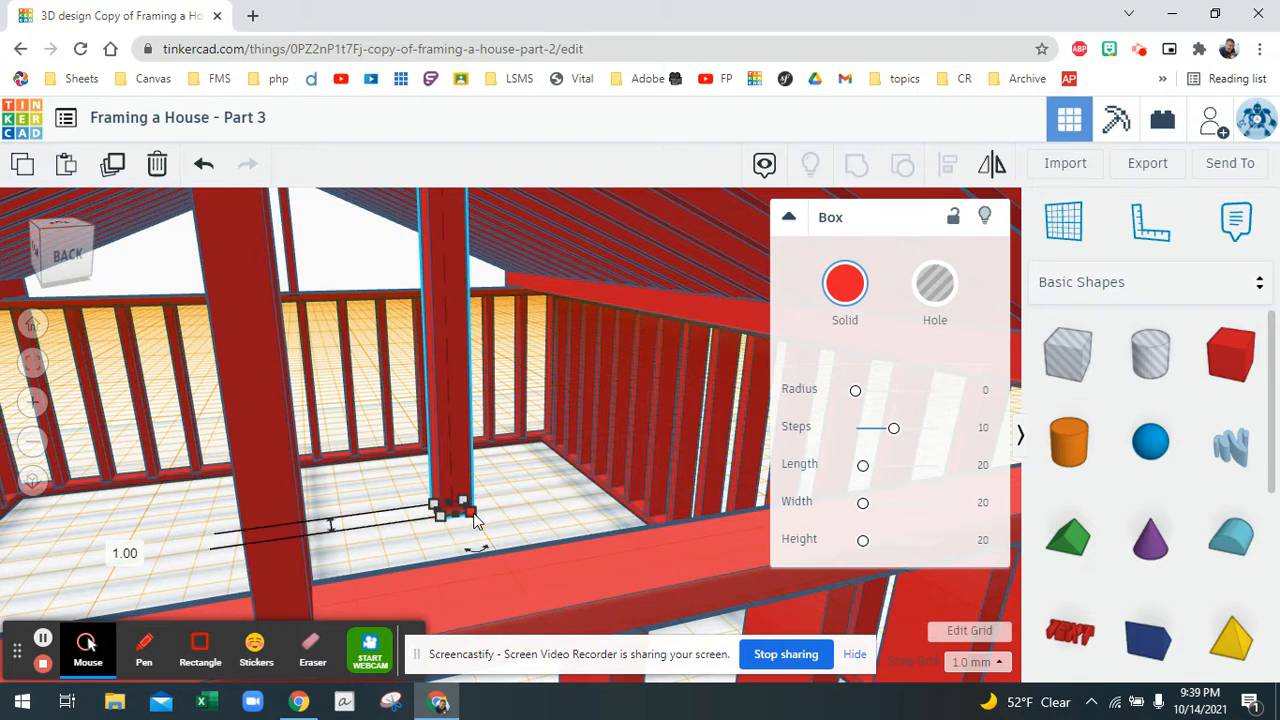
pyautogui.moveTo(474, 518); pyautogui.dragTo(499, 512)
pyautogui.moveTo(507, 538); pyautogui.dragTo(486, 506, button='right')
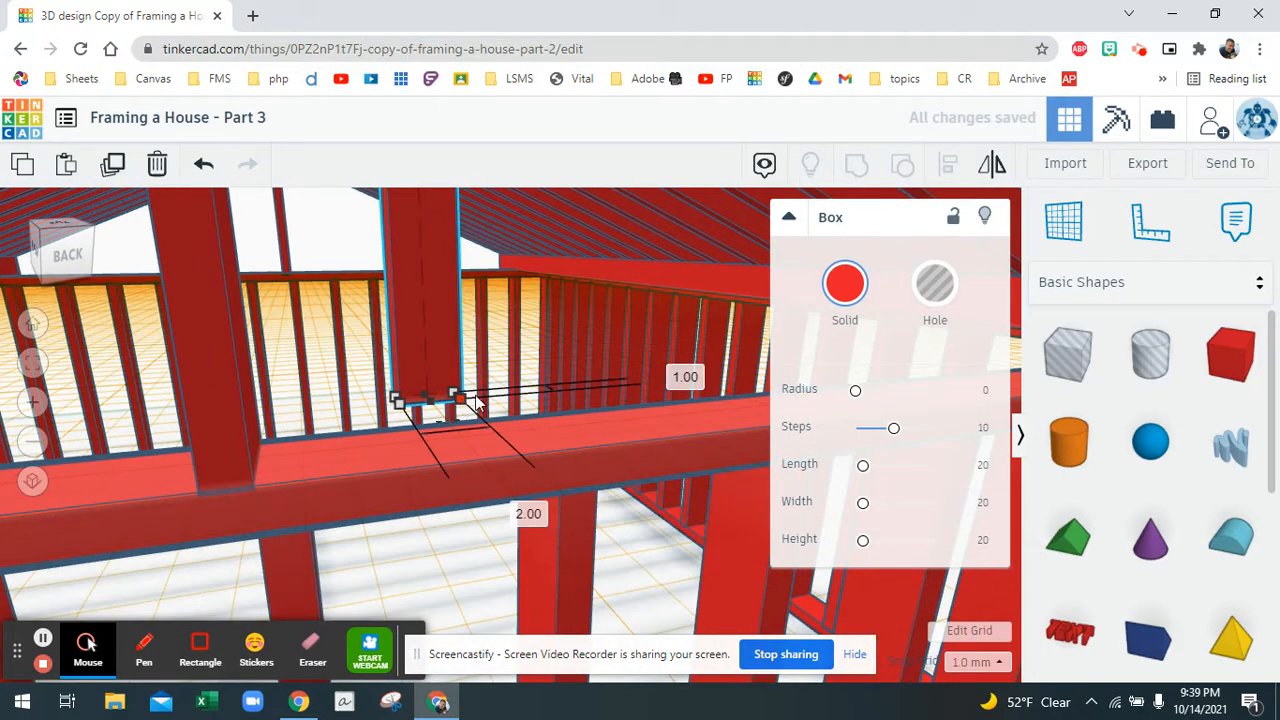
pyautogui.click(529, 515)
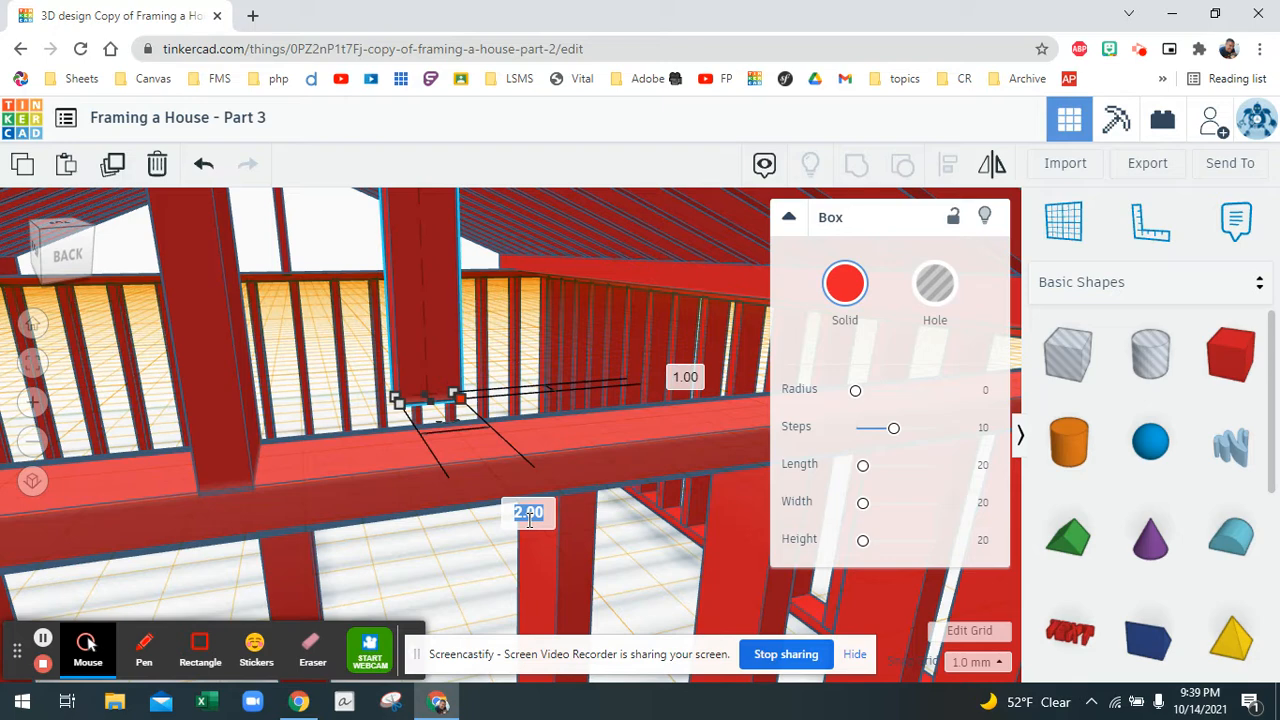
pyautogui.click(492, 368)
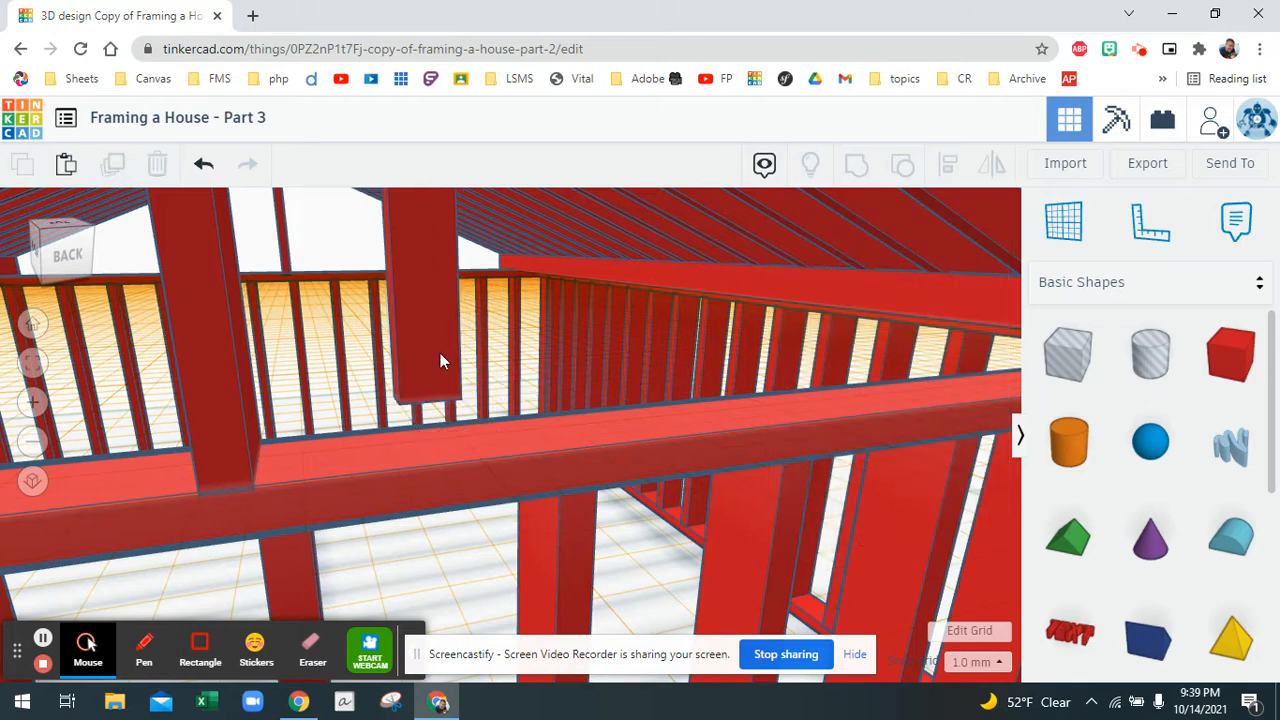
# Move the new post outward until its base sits on the back wall's top plate.
pyautogui.click(440, 354)
pyautogui.press('Down')
pyautogui.press('Down')
pyautogui.press('Down')
pyautogui.press('Down')
pyautogui.press('Down')
pyautogui.press('Down')
pyautogui.press('Down')
pyautogui.press('Down')
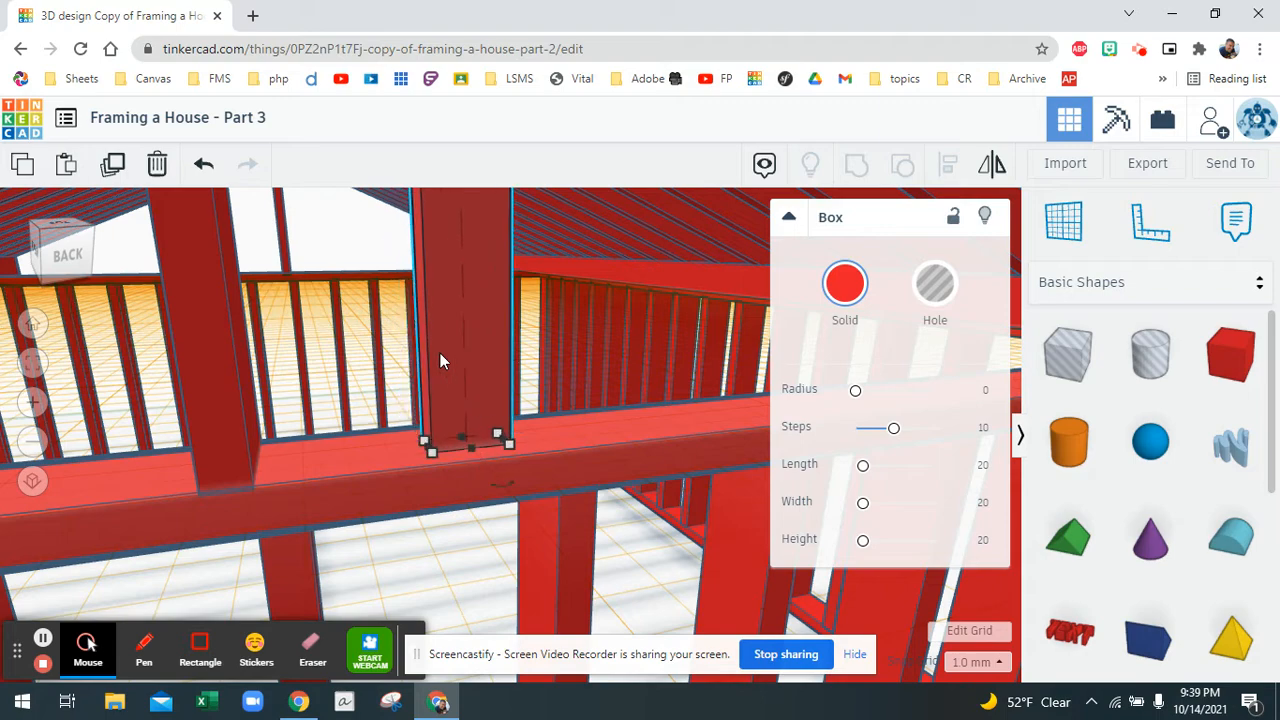
pyautogui.press('Down')
pyautogui.moveTo(464, 415); pyautogui.dragTo(417, 401, button='right')
pyautogui.scroll(3, 417, 401)
pyautogui.scroll(-6, 417, 401)
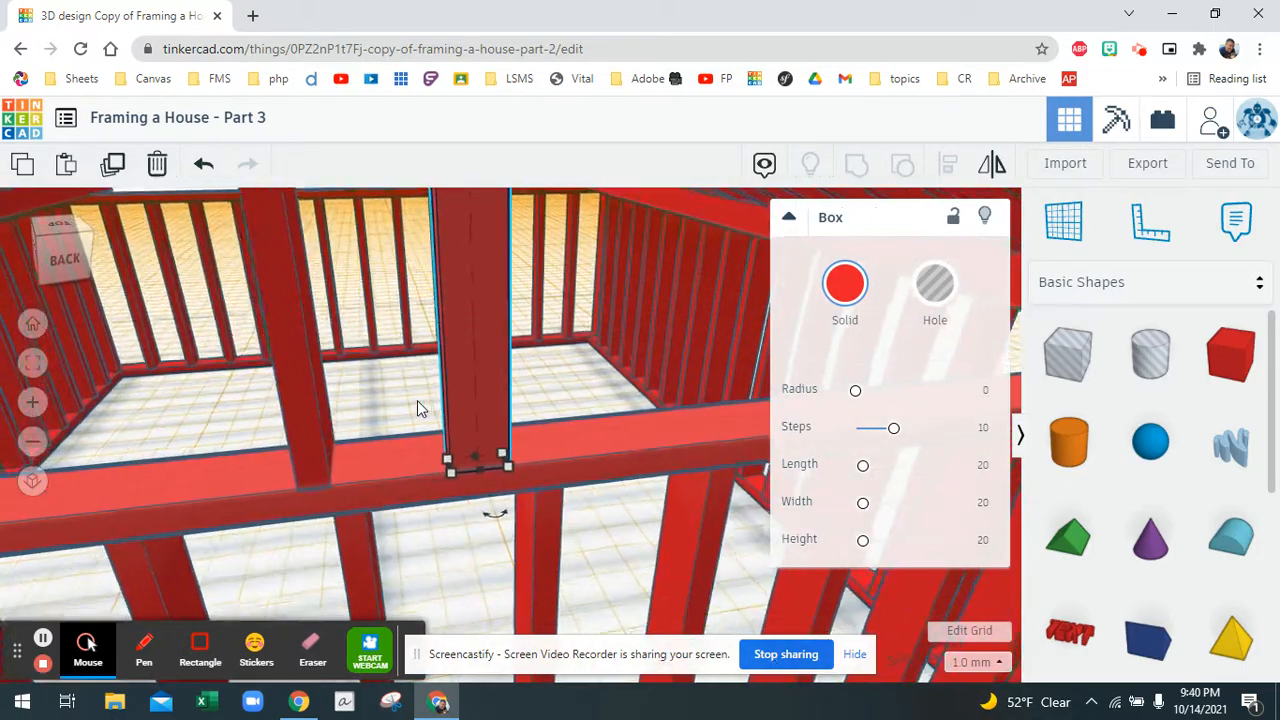
pyautogui.scroll(-5, 417, 401)
# Shift the post along the top plate, away from the centre post, until it lines up above a wall stud.
pyautogui.moveTo(433, 410); pyautogui.dragTo(503, 370, button='right')
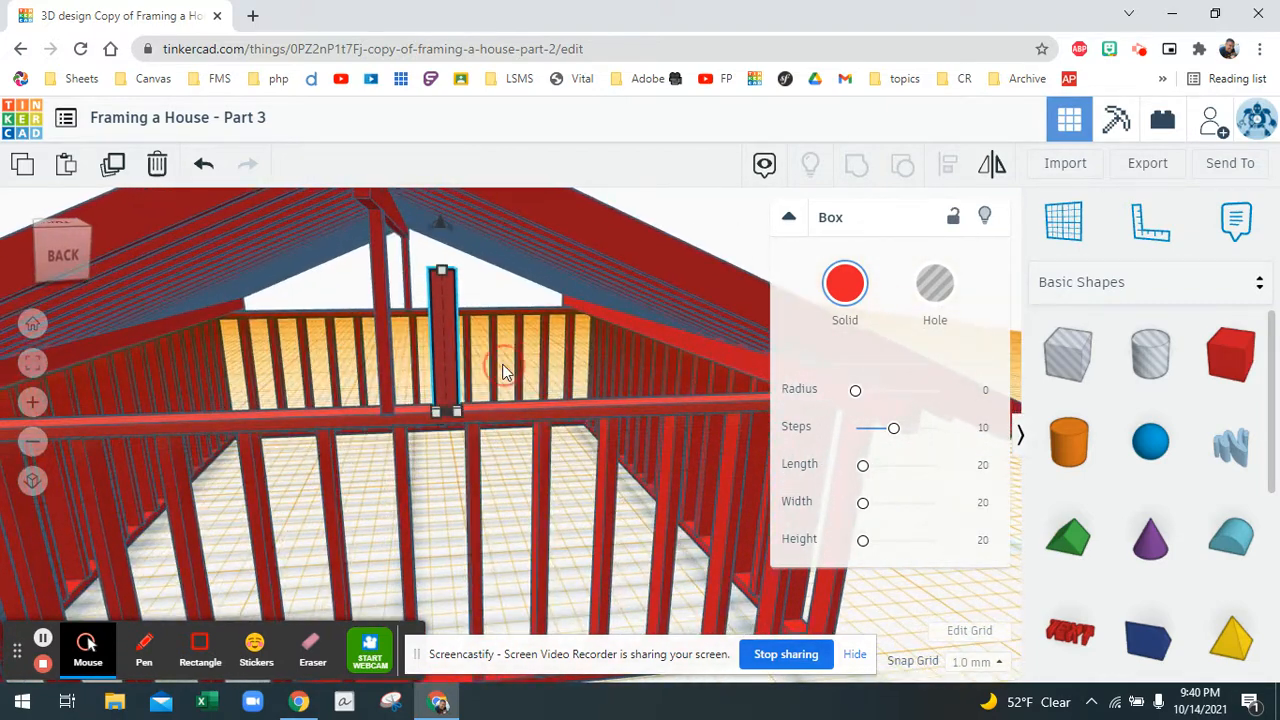
pyautogui.press('Right')
pyautogui.press('Right')
pyautogui.press('Right')
pyautogui.press('Right')
pyautogui.press('Right')
pyautogui.press('Right')
pyautogui.press('Right')
pyautogui.press('Right')
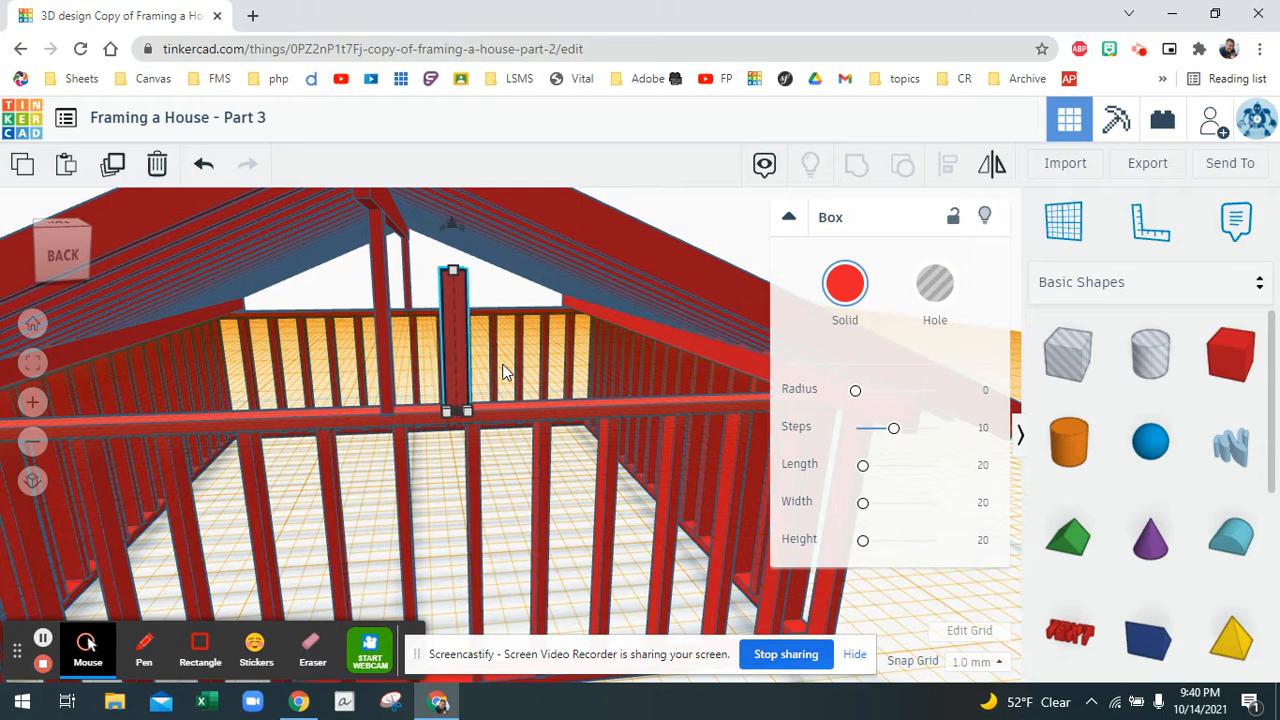
pyautogui.press('Right')
pyautogui.press('Right')
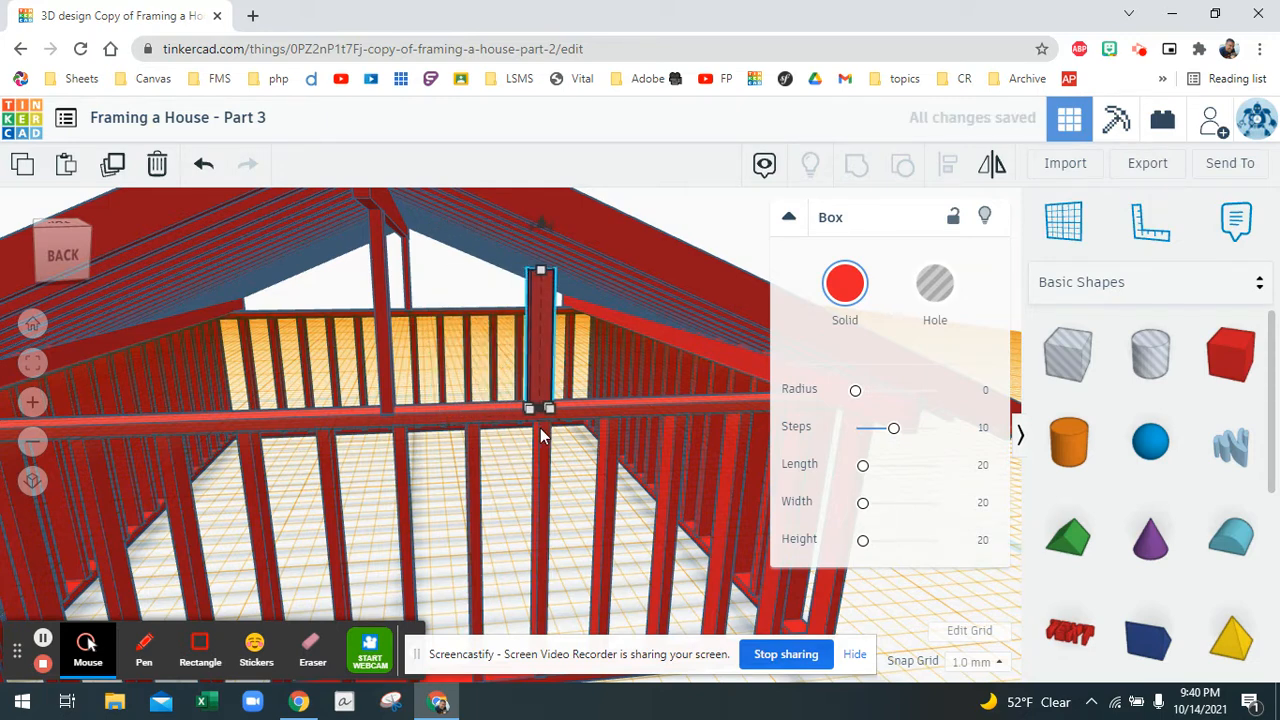
# Raise the post's height to 17 mm so its upper end lies within the end rafter.
pyautogui.moveTo(539, 280); pyautogui.dragTo(544, 205)
pyautogui.moveTo(559, 220); pyautogui.dragTo(559, 250, button='right')
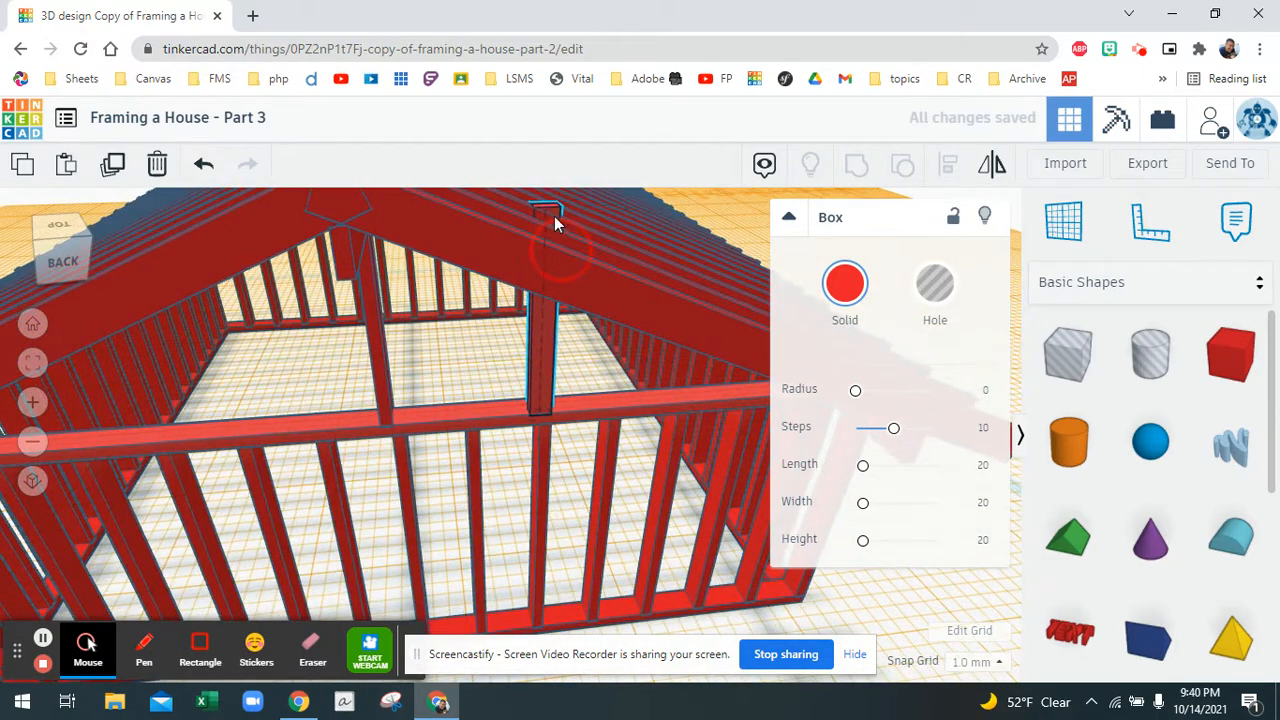
pyautogui.moveTo(550, 226); pyautogui.dragTo(550, 231)
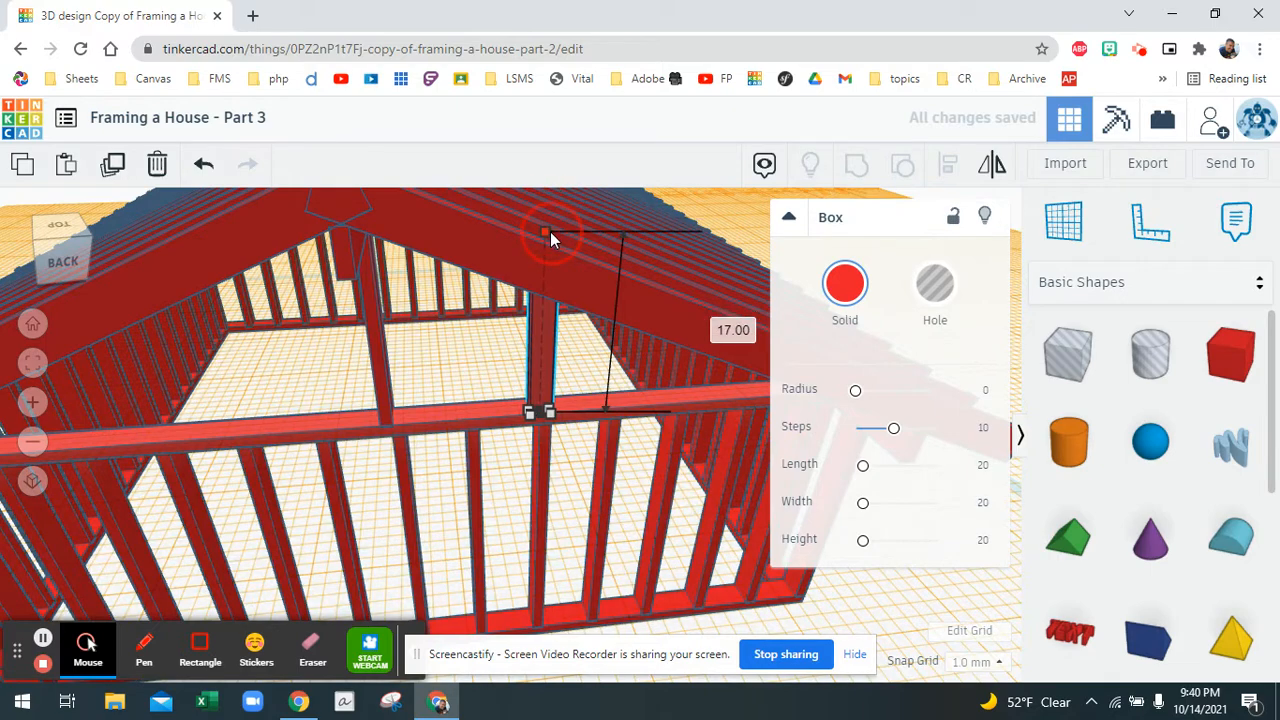
# Duplicate the post above the stud two places farther toward the eave and shorten the copy to end within the rafter.
pyautogui.moveTo(577, 271)
pyautogui.mouseDown(button='right')
pyautogui.moveTo(599, 270)
pyautogui.moveTo(609, 242)
pyautogui.moveTo(558, 268)
pyautogui.mouseUp(button='right')
pyautogui.hotkey('ctrl', 'd')
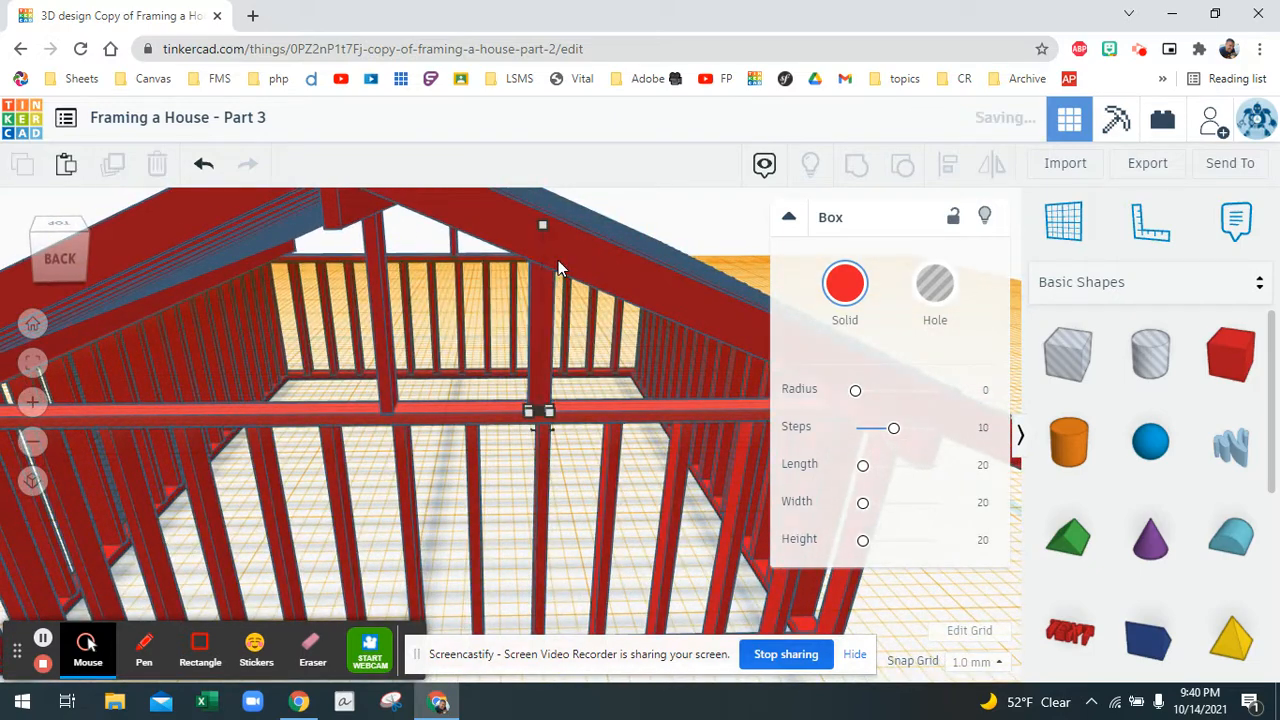
pyautogui.press('Right')
pyautogui.press('Right')
pyautogui.press('Right')
pyautogui.press('Right')
pyautogui.press('Right')
pyautogui.press('Right')
pyautogui.press('Right')
pyautogui.press('Right')
pyautogui.press('Right')
pyautogui.press('Right')
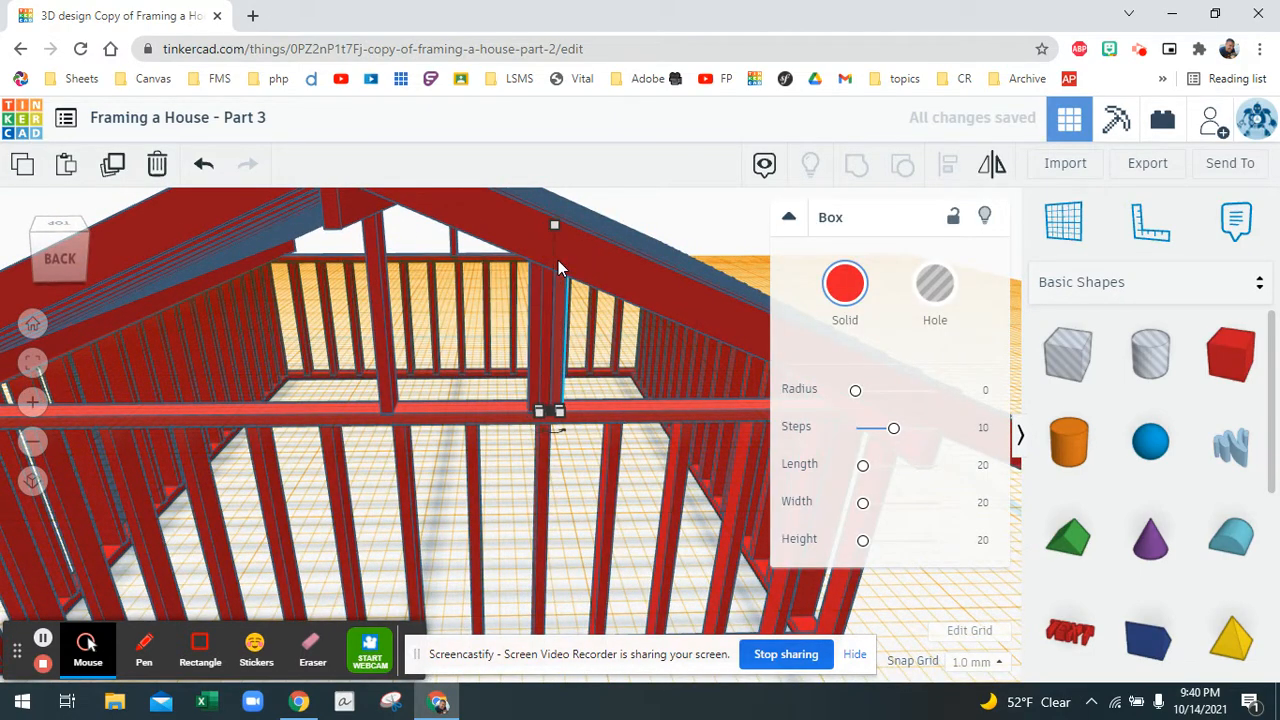
pyautogui.press('Right')
pyautogui.press('Right')
pyautogui.press('Right')
pyautogui.press('Right')
pyautogui.press('Right')
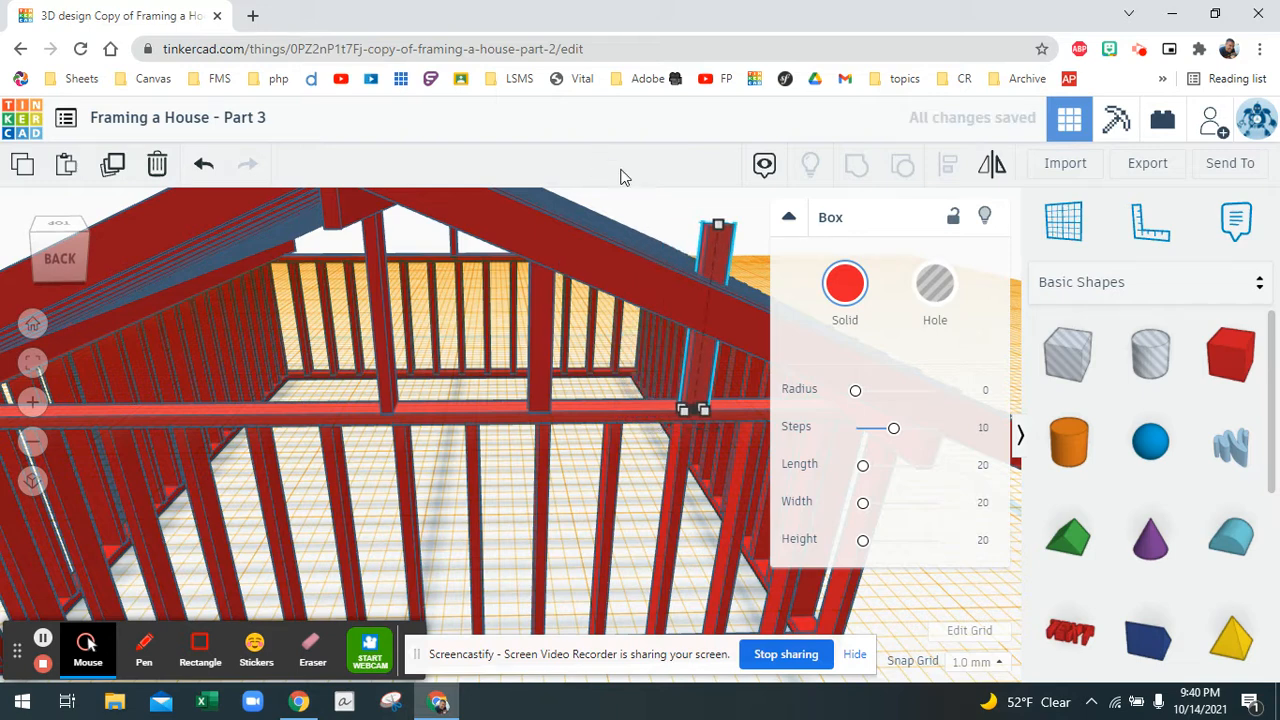
pyautogui.moveTo(718, 238); pyautogui.dragTo(710, 290)
pyautogui.moveTo(725, 303); pyautogui.dragTo(711, 273, button='right')
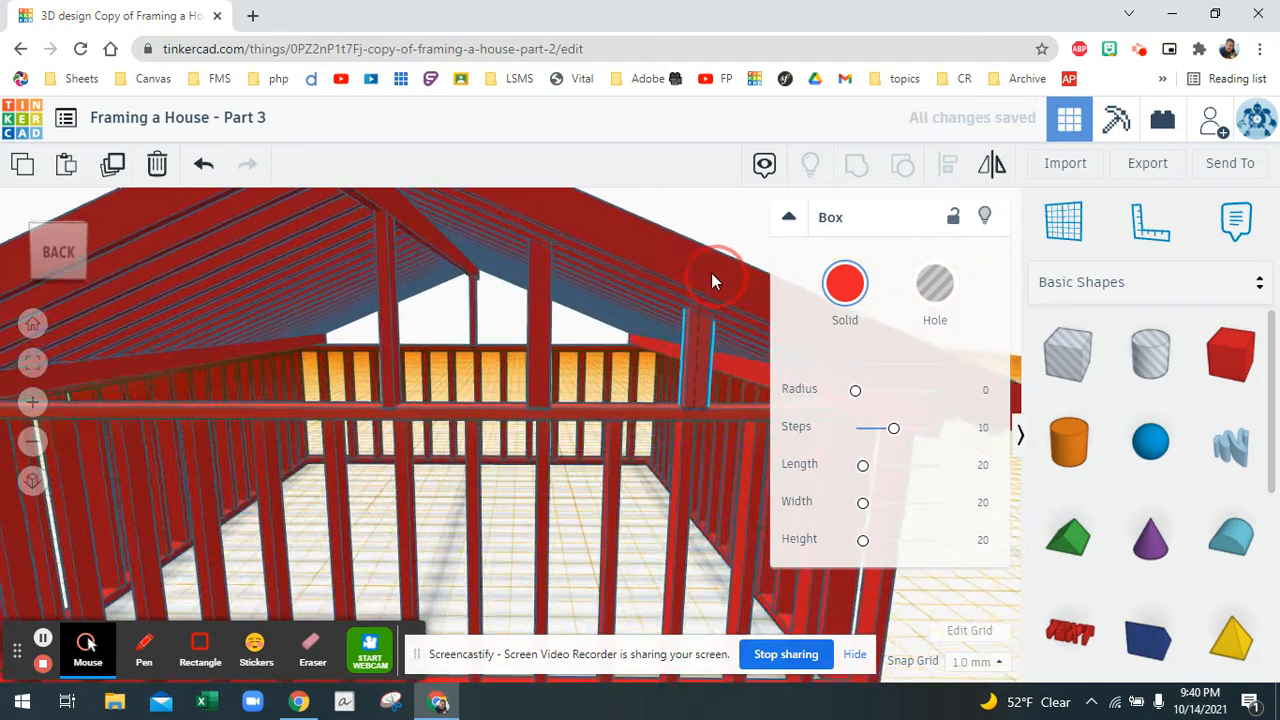
# Delete the extra post copy closest to the eave, at the outer end of the top plate.
pyautogui.moveTo(682, 330); pyautogui.dragTo(477, 340, button='right')
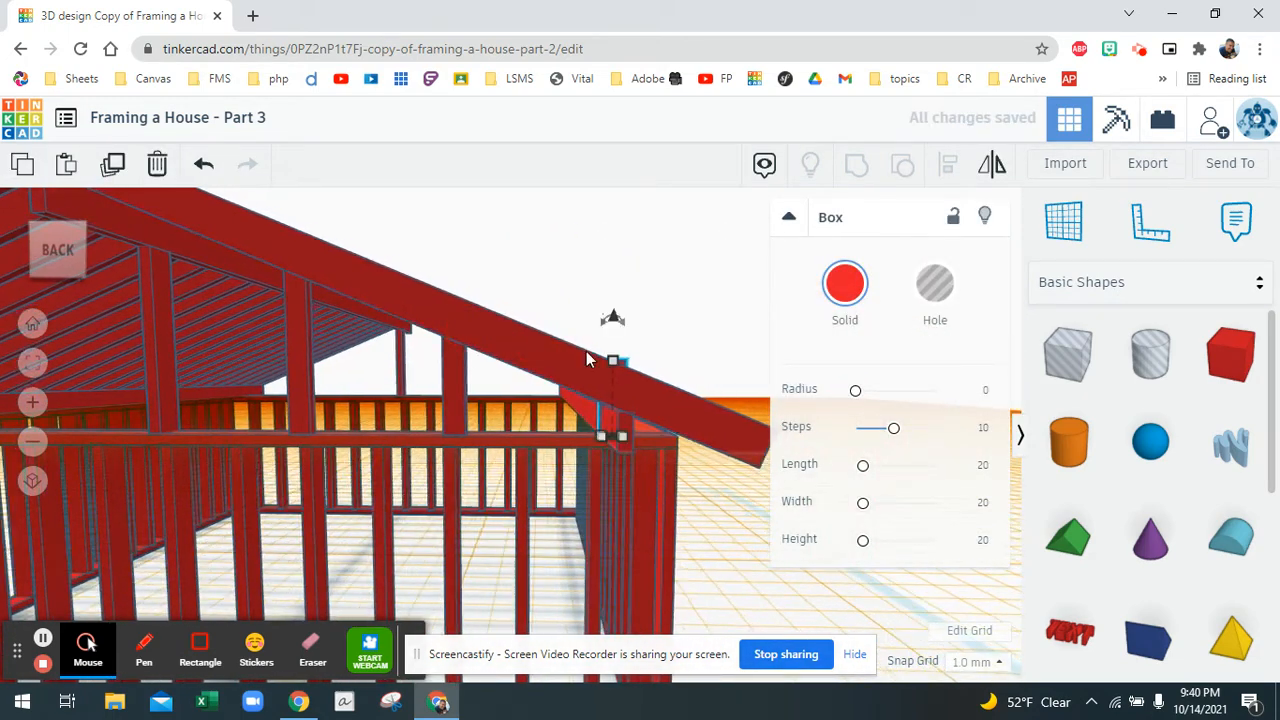
pyautogui.press('Delete')
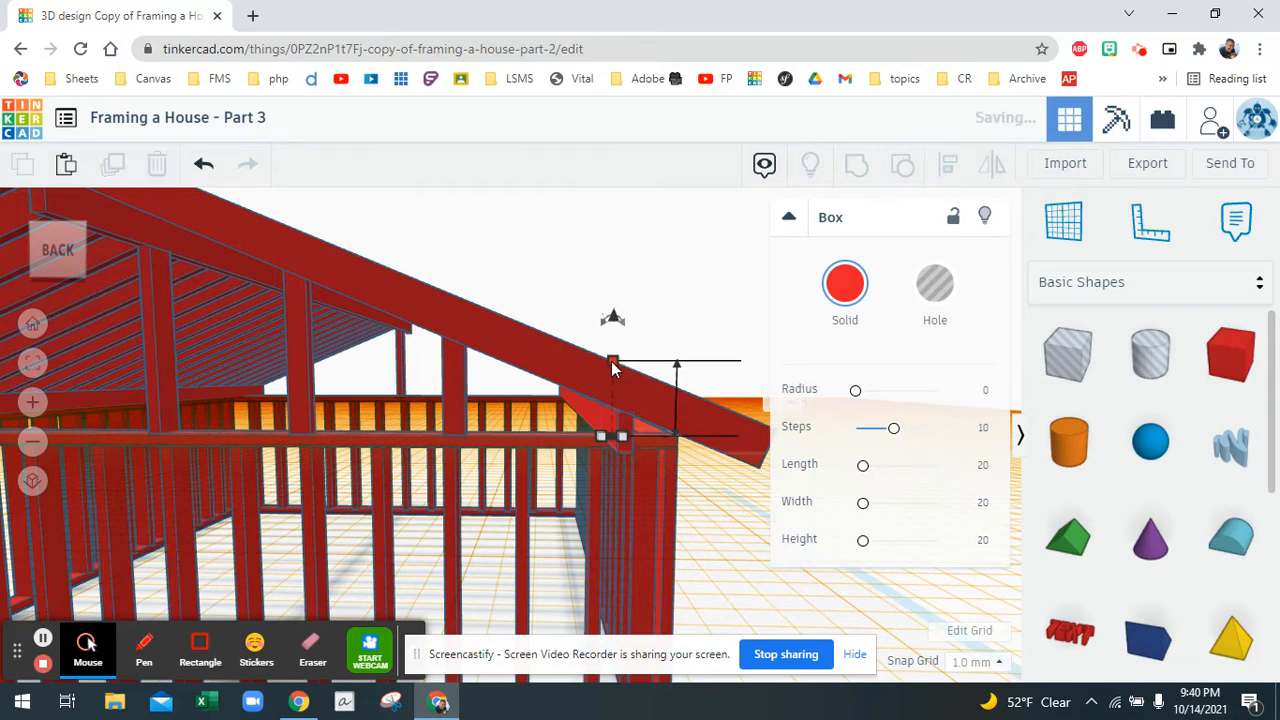
# Duplicate the two side gable posts between the centre post and the eave and mirror the copies along the wall's direction.
pyautogui.click(454, 370)
pyautogui.keyDown('shift'); pyautogui.click(297, 366); pyautogui.keyUp('shift')
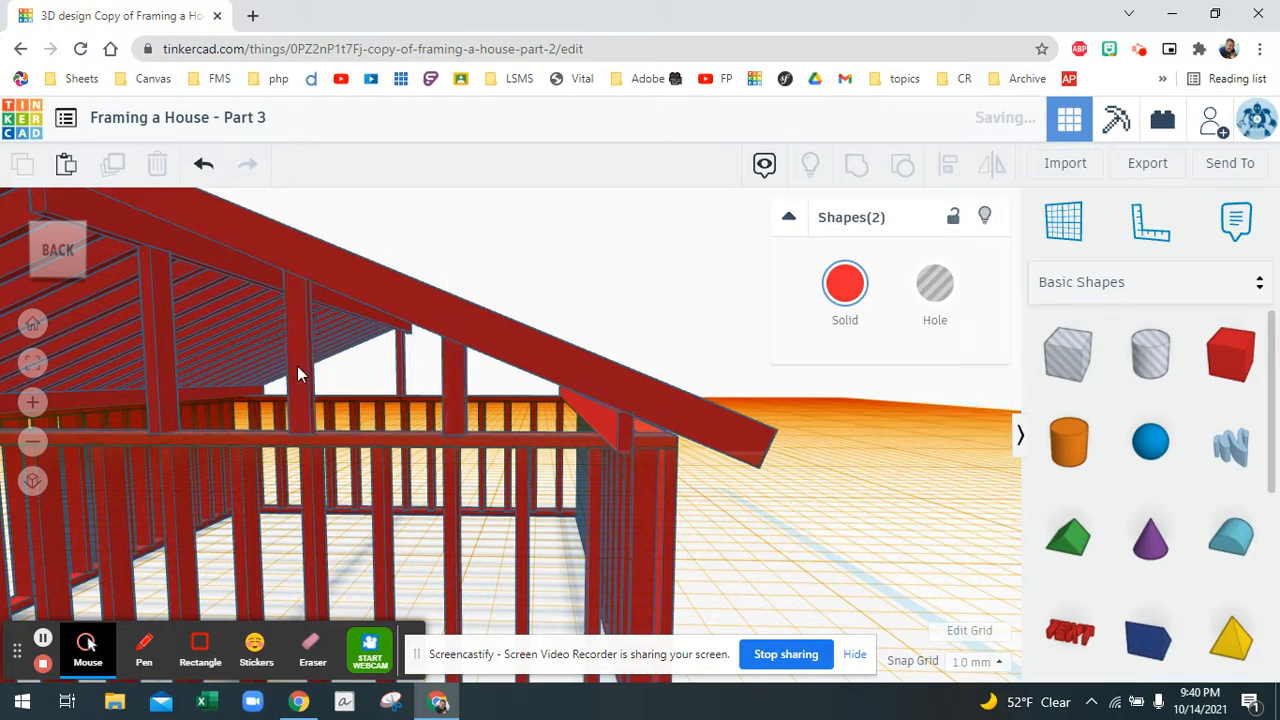
pyautogui.click(992, 163)
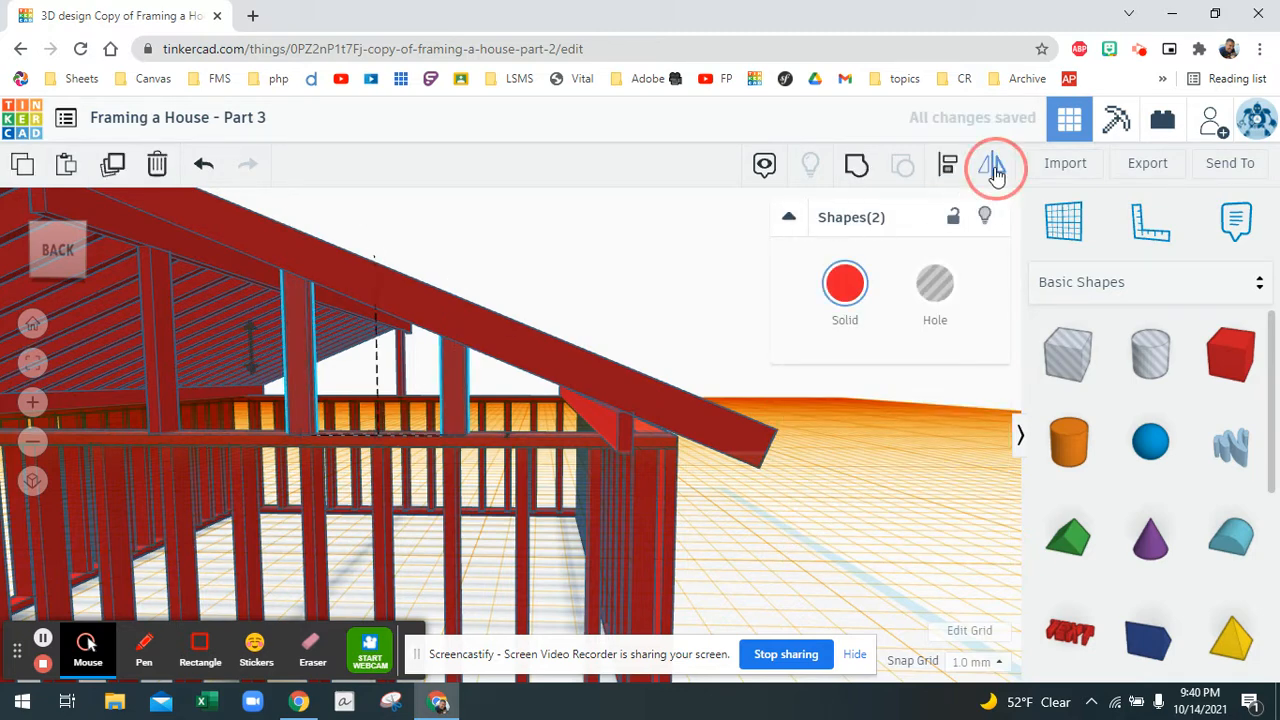
pyautogui.moveTo(351, 451); pyautogui.dragTo(414, 492, button='right')
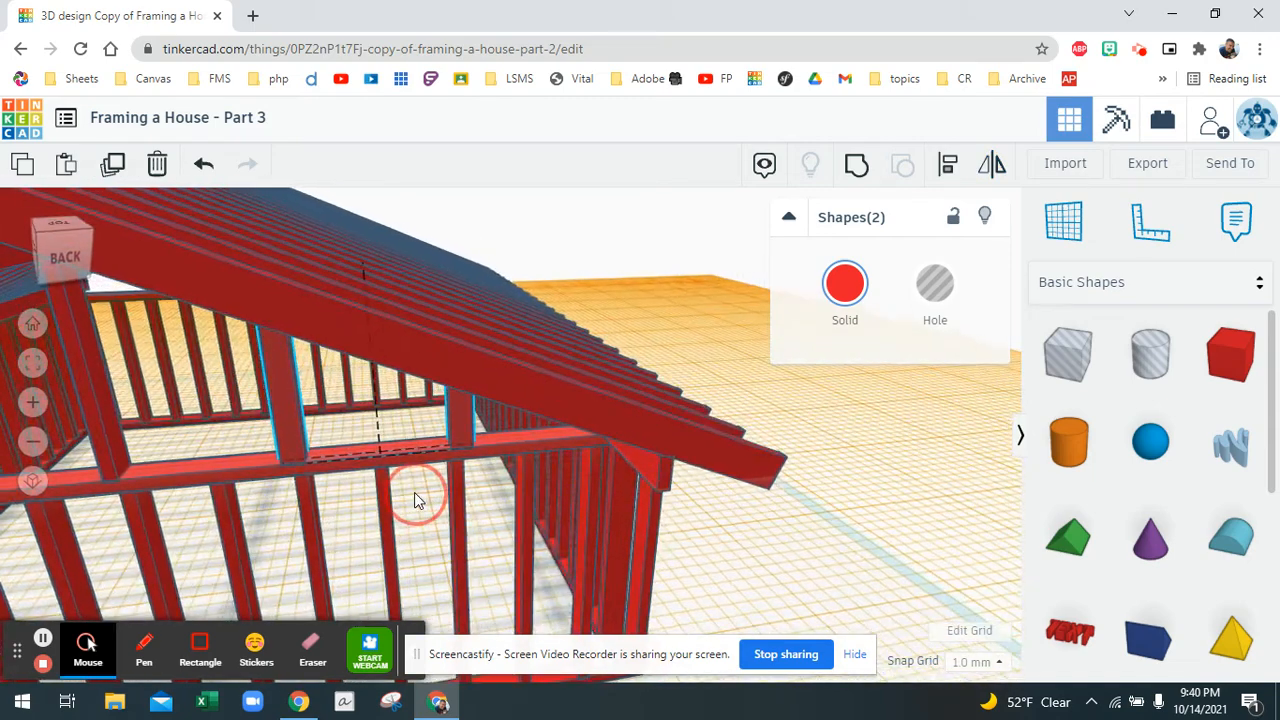
pyautogui.click(396, 436)
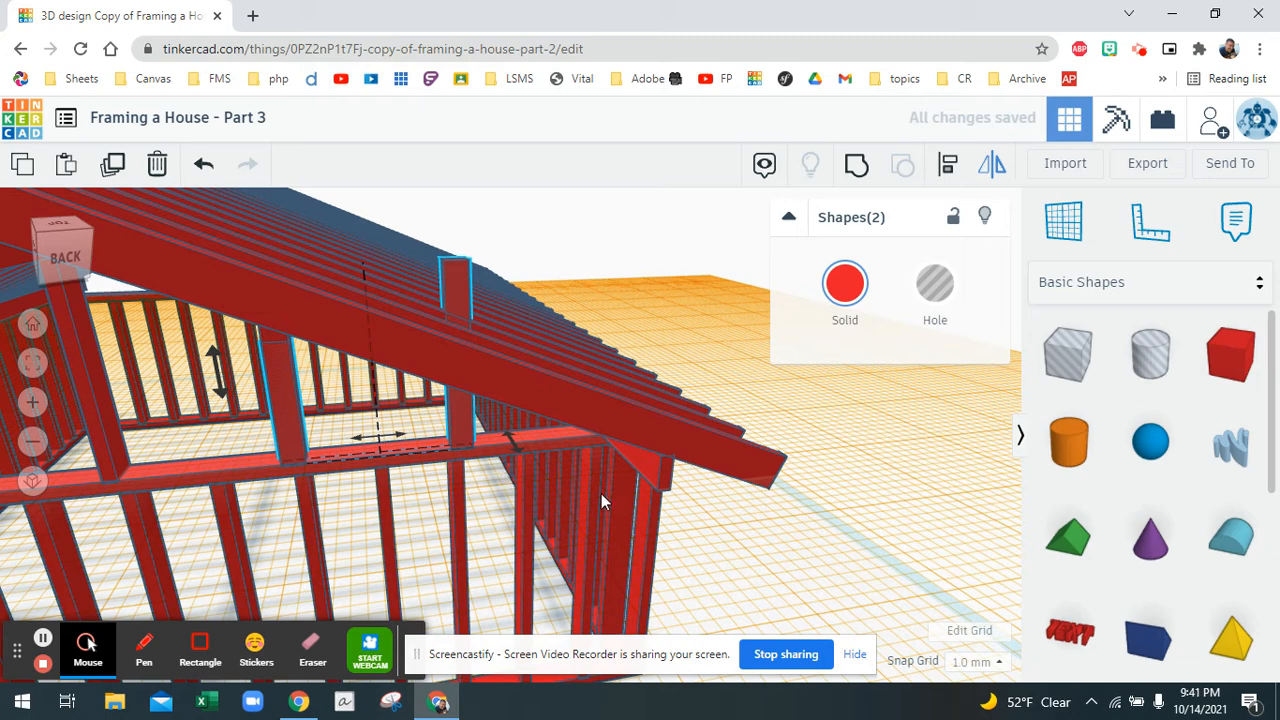
# Move the mirrored pair of posts along the back top plate to the opposite side of the centre post, above the studs.
pyautogui.hotkey('shift', 'Left')
pyautogui.hotkey('shift', 'Left')
pyautogui.hotkey('shift', 'Left')
pyautogui.hotkey('shift', 'Left')
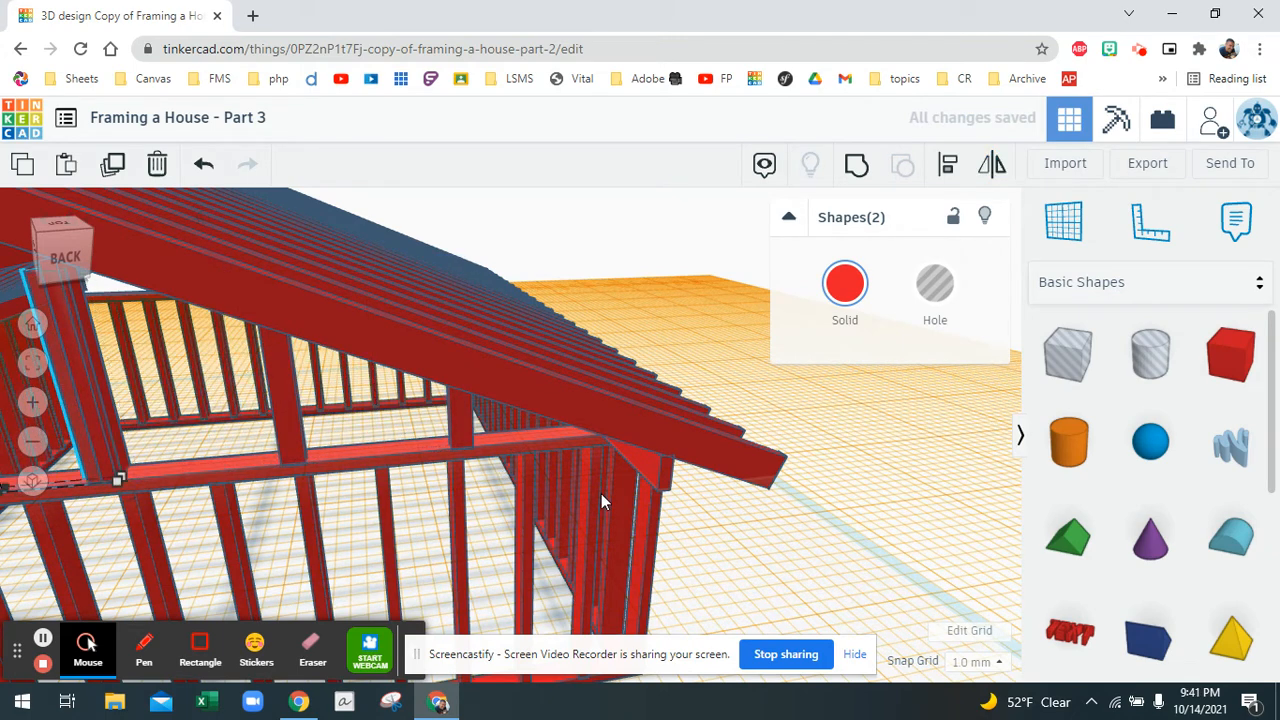
pyautogui.press('f')
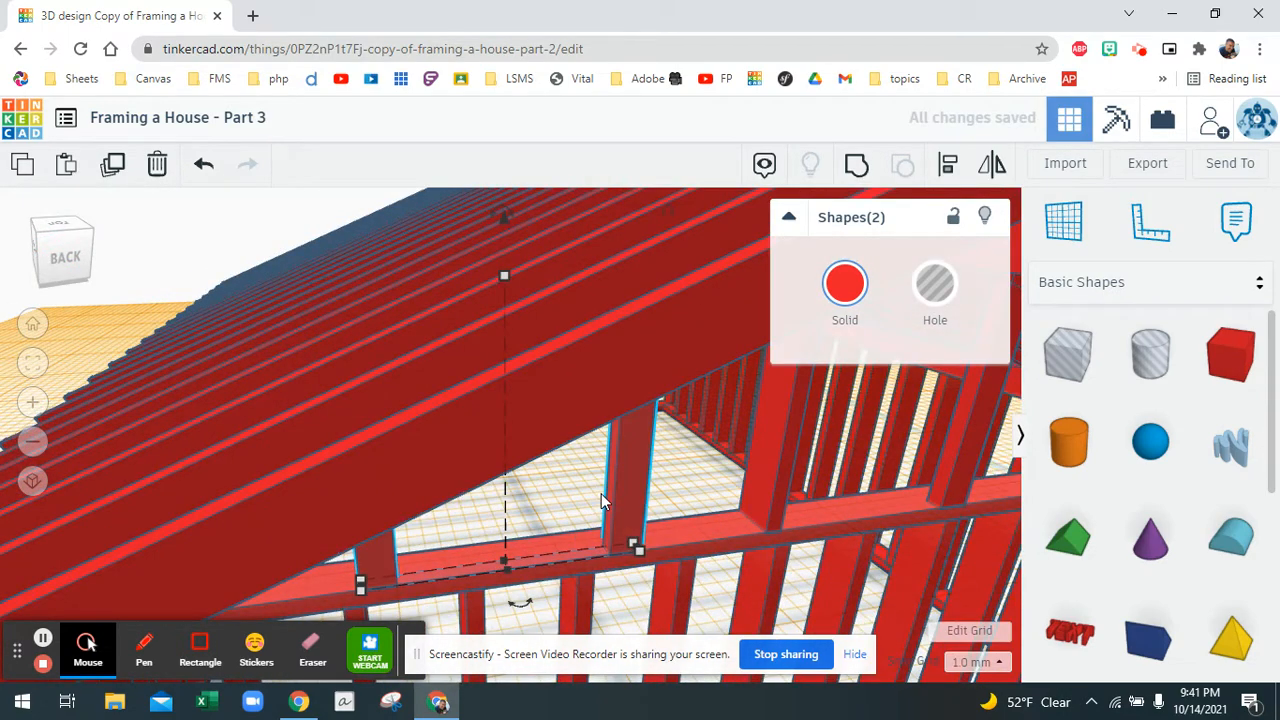
pyautogui.hotkey('shift', 'Left')
pyautogui.hotkey('shift', 'Left')
pyautogui.hotkey('shift', 'Left')
pyautogui.hotkey('shift', 'Left')
pyautogui.hotkey('shift', 'Left')
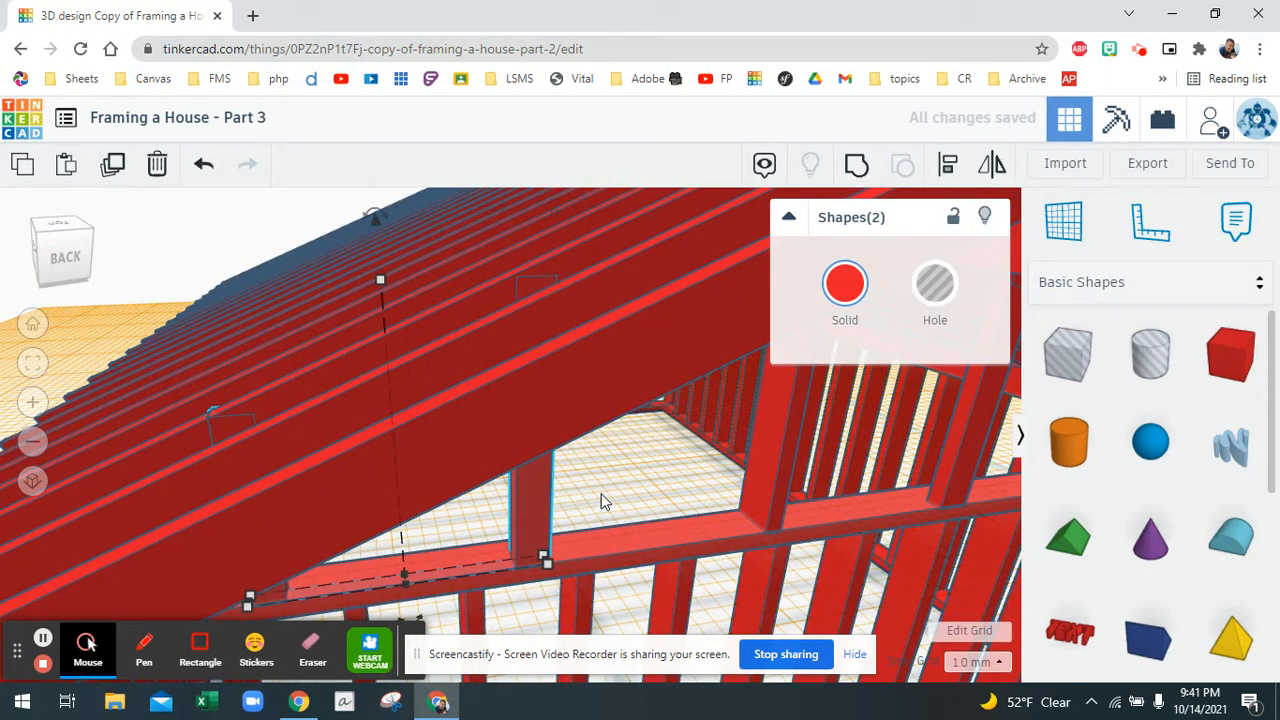
pyautogui.hotkey('shift', 'Right')
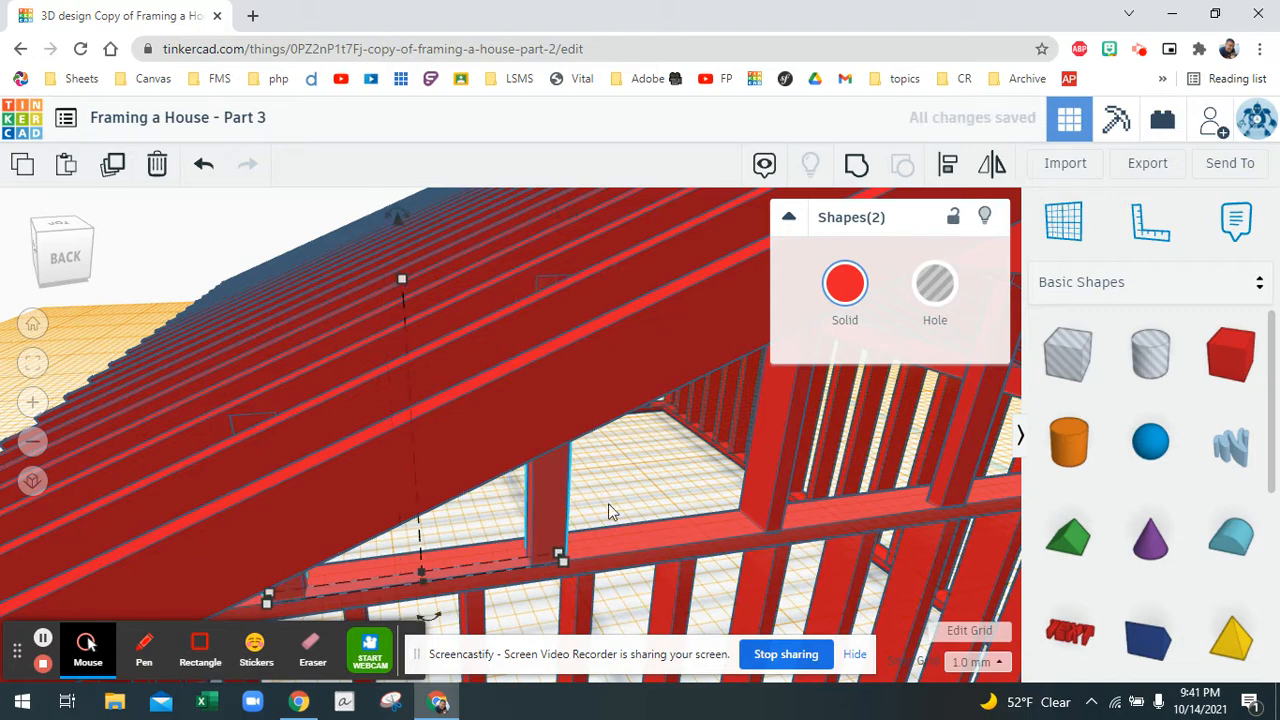
pyautogui.moveTo(632, 505); pyautogui.dragTo(648, 482, button='right')
pyautogui.scroll(-5, 652, 477)
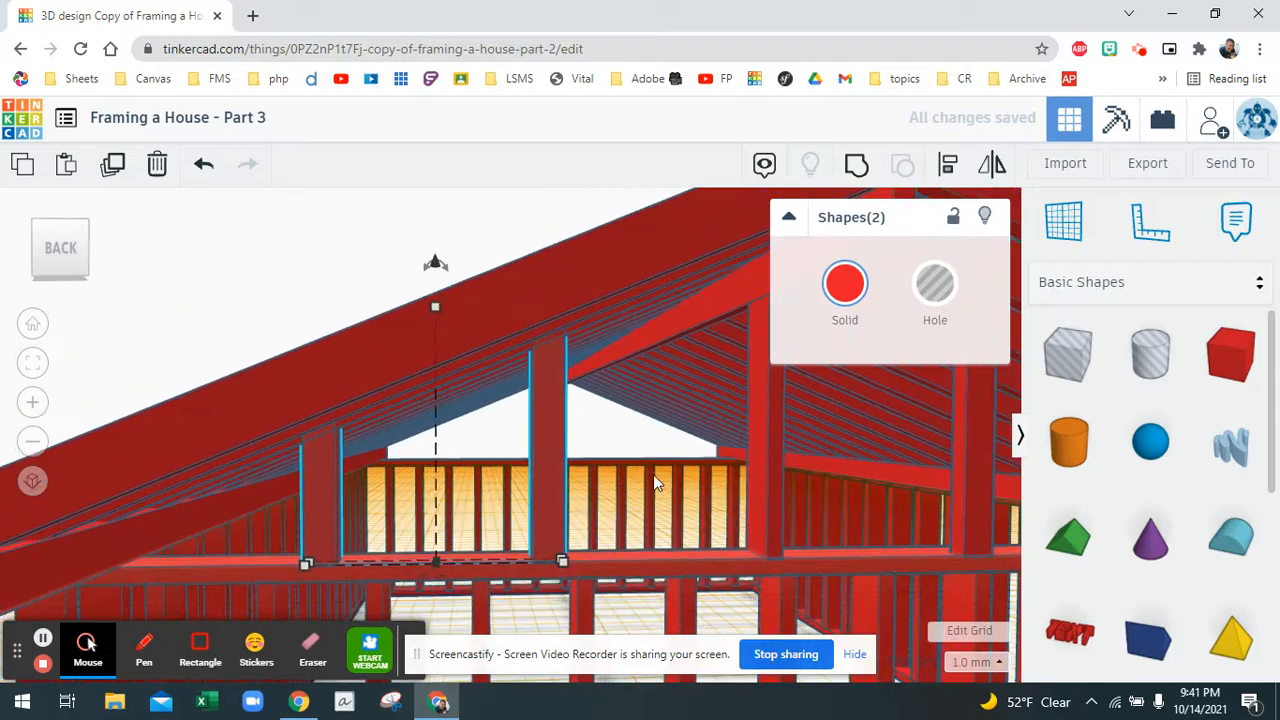
pyautogui.moveTo(654, 479); pyautogui.dragTo(449, 474, button='right')
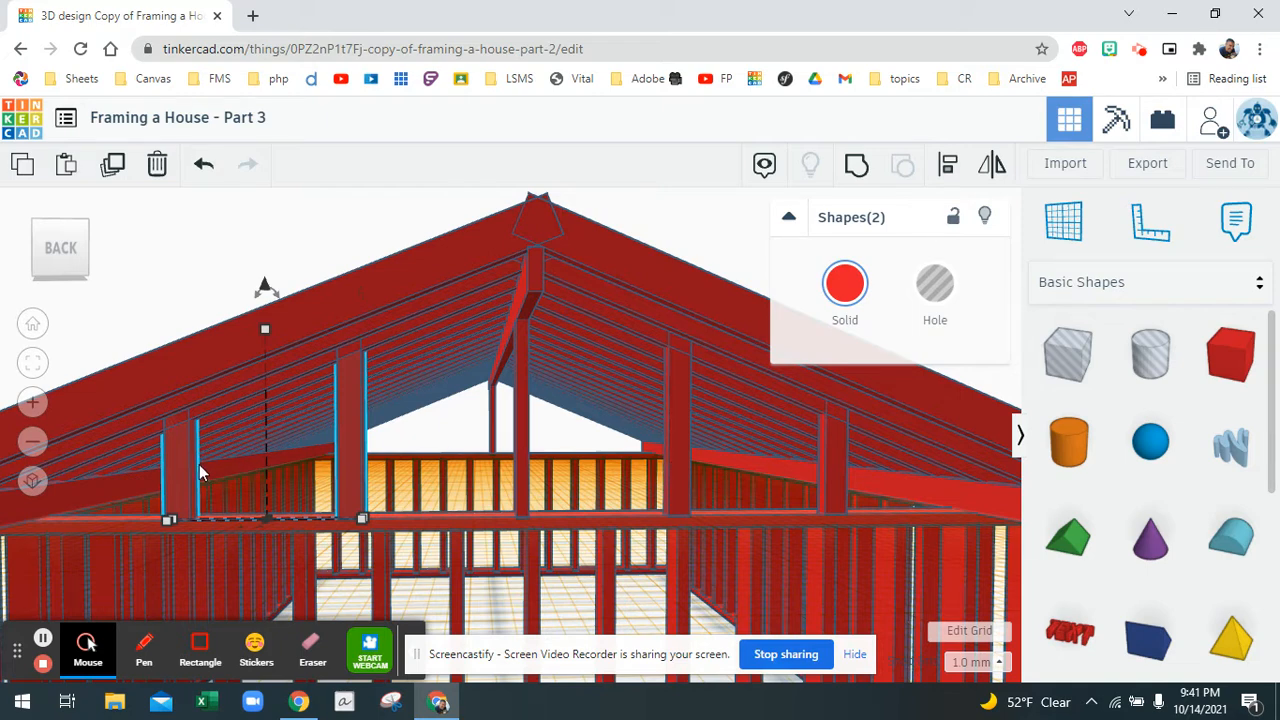
# Select the four side gable posts, two on each side of the centre post, and duplicate them in place.
pyautogui.click(417, 440)
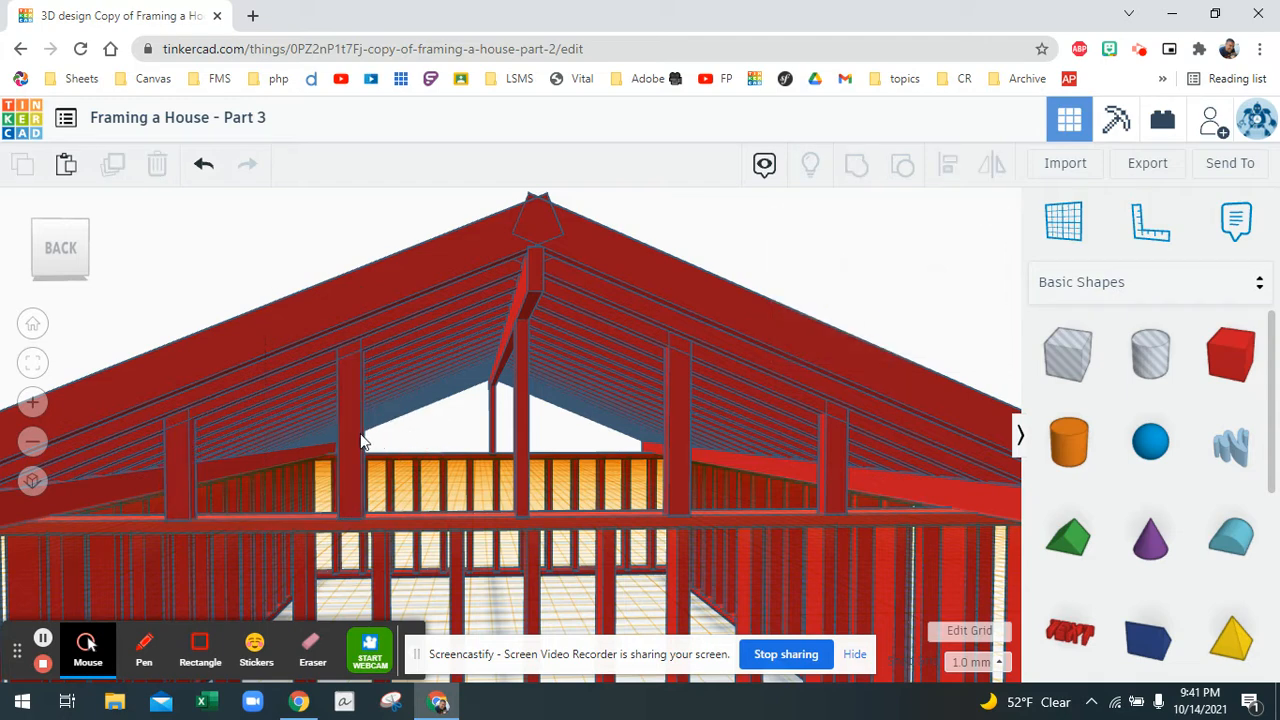
pyautogui.click(178, 466)
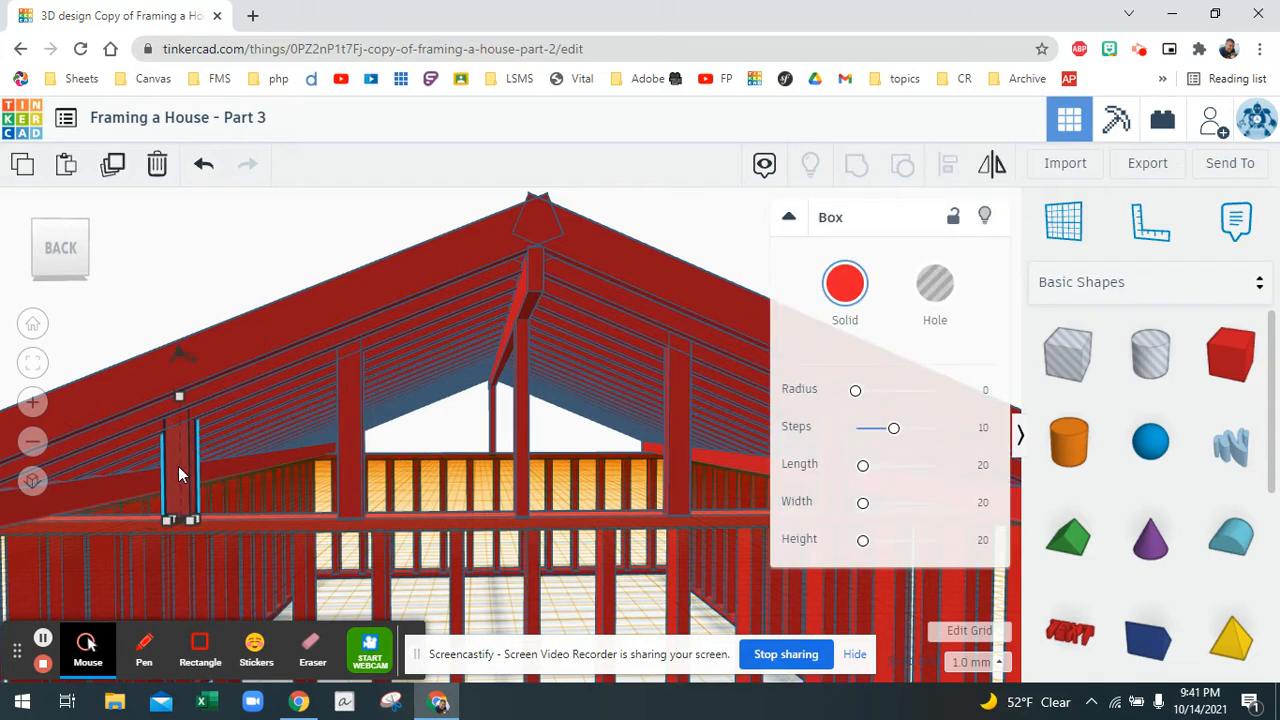
pyautogui.keyDown('shift'); pyautogui.click(350, 435); pyautogui.keyUp('shift')
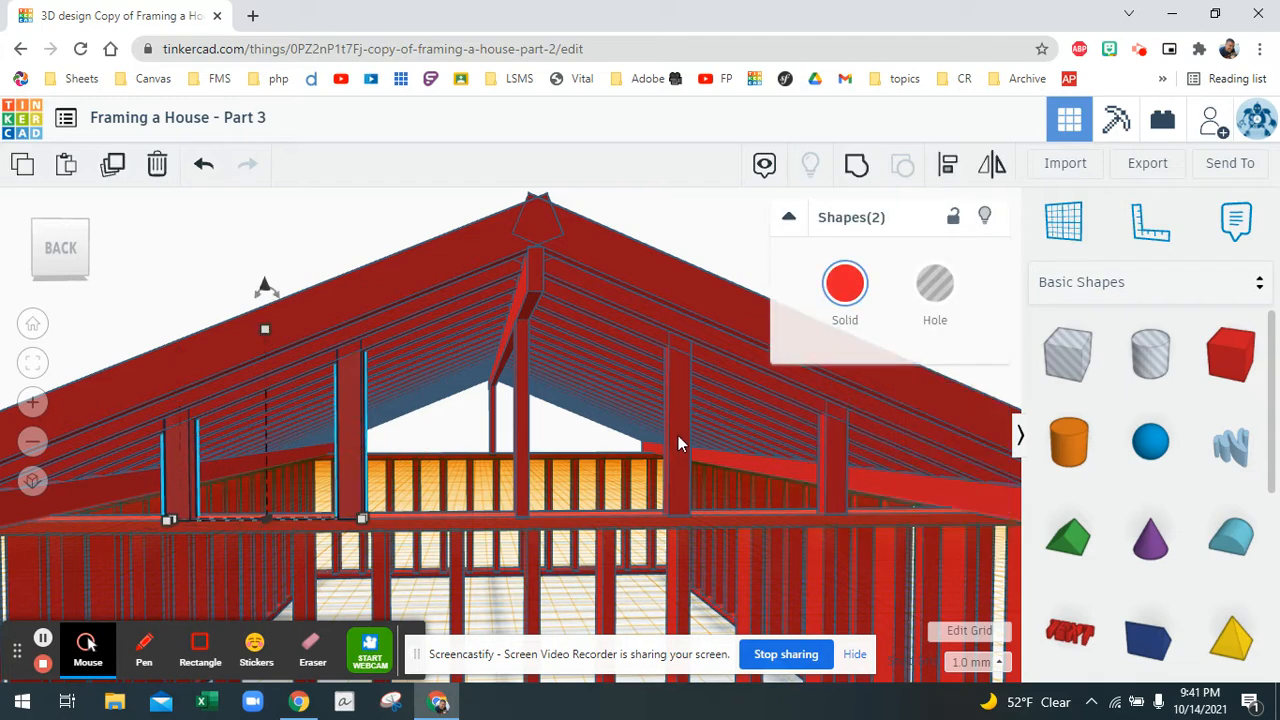
pyautogui.keyDown('shift'); pyautogui.click(678, 435); pyautogui.keyUp('shift')
pyautogui.keyDown('shift'); pyautogui.click(844, 461); pyautogui.keyUp('shift')
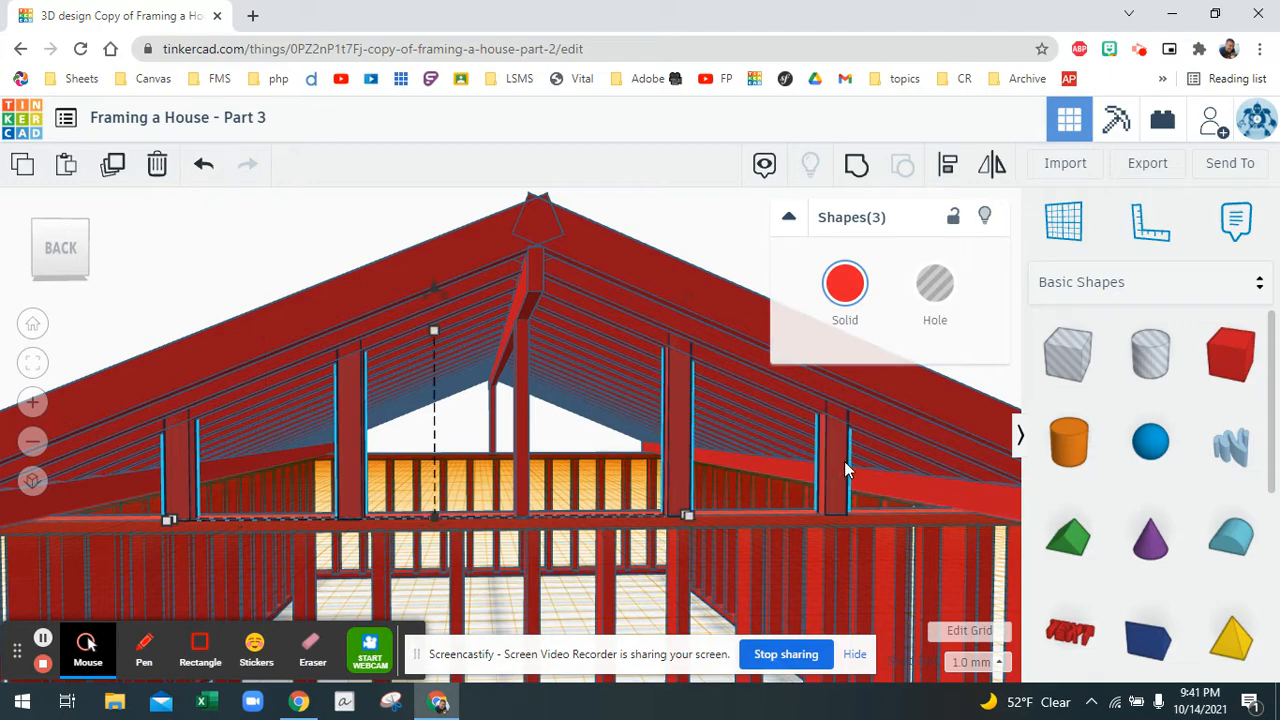
pyautogui.moveTo(791, 489); pyautogui.dragTo(759, 614, button='right')
pyautogui.hotkey('ctrl', 'd')
# Move the four copied posts along the length of the house to the front wall's top plate.
pyautogui.press('Up')
pyautogui.press('Up')
pyautogui.press('Up')
pyautogui.press('Up')
pyautogui.press('Up')
pyautogui.press('Up')
pyautogui.press('Up')
pyautogui.press('Up')
pyautogui.press('Up')
pyautogui.press('Up')
pyautogui.press('Up')
pyautogui.press('Up')
pyautogui.press('Up')
pyautogui.press('Up')
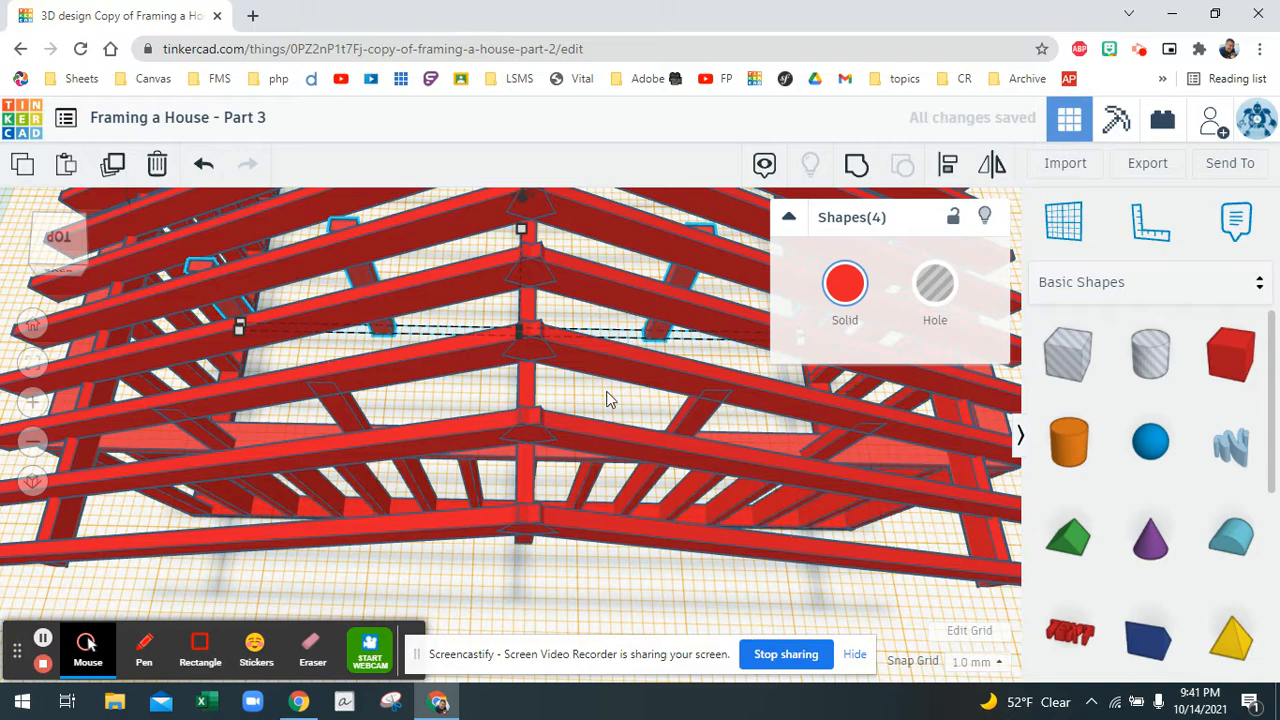
pyautogui.moveTo(502, 323); pyautogui.dragTo(512, 462, button='right')
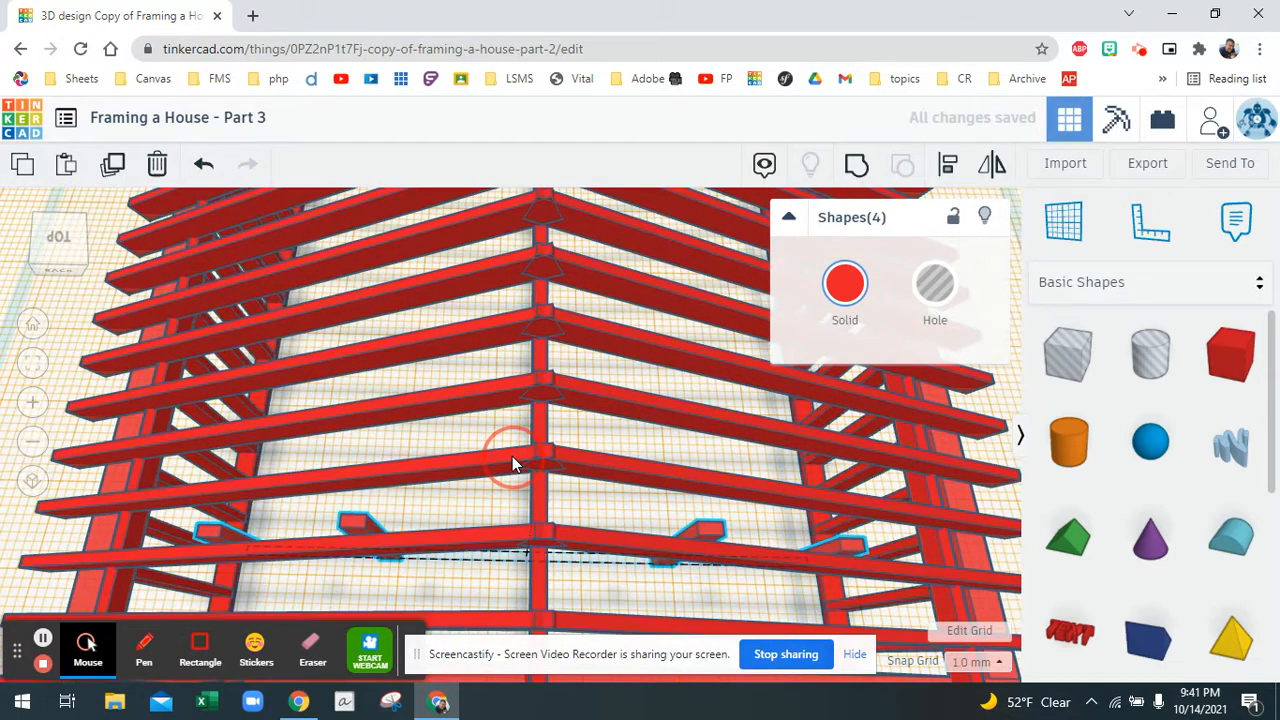
pyautogui.press('Up')
pyautogui.press('Up')
pyautogui.press('Up')
pyautogui.press('Up')
pyautogui.press('Up')
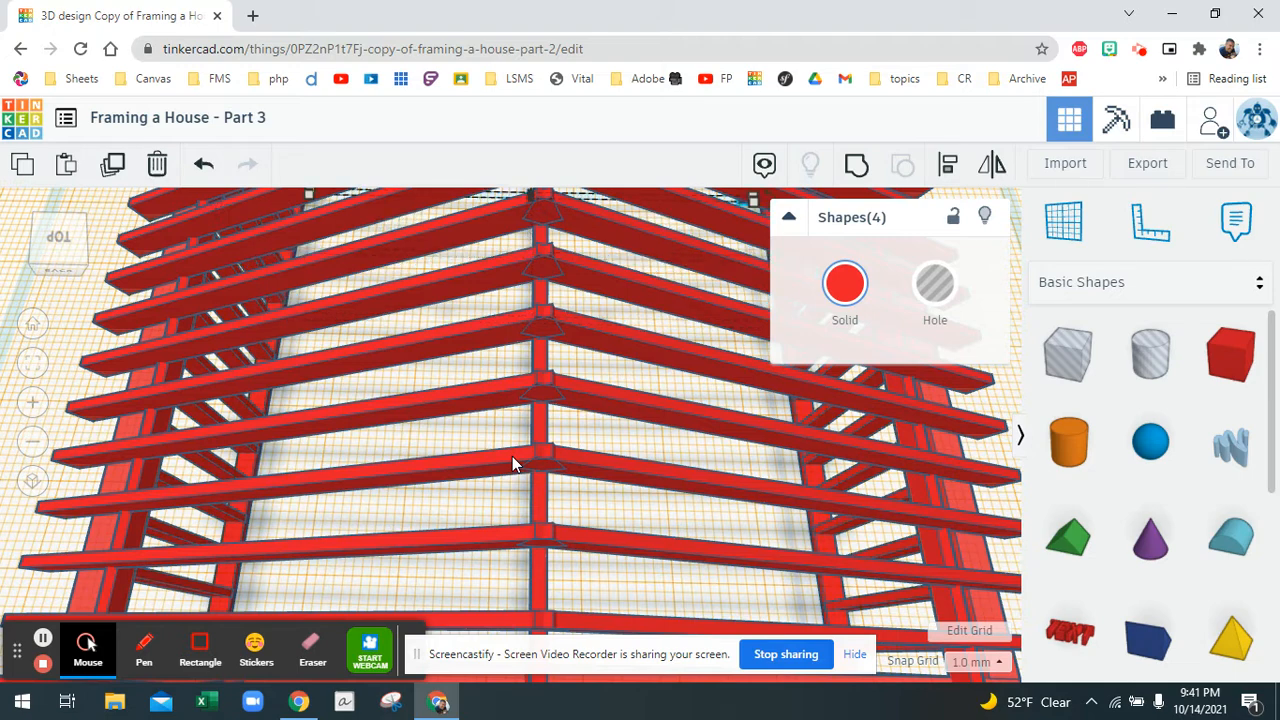
pyautogui.press('f')
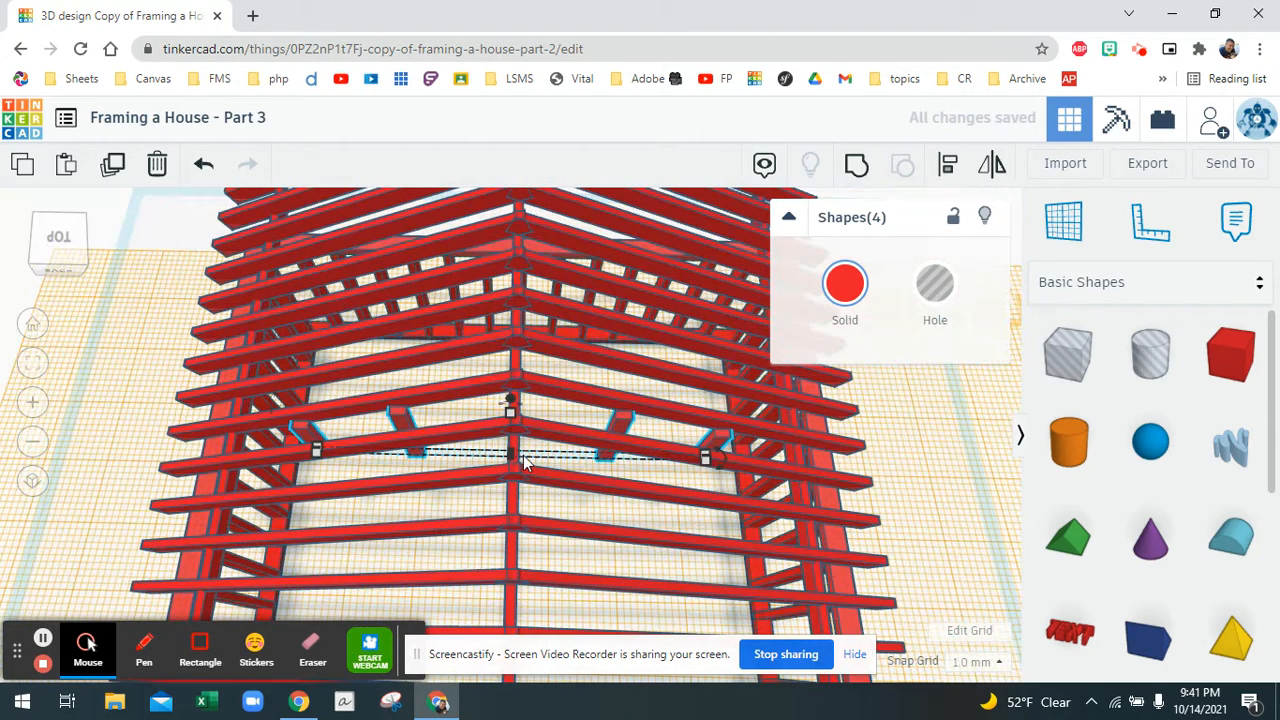
pyautogui.press('Up')
pyautogui.press('Up')
pyautogui.press('Up')
pyautogui.press('Up')
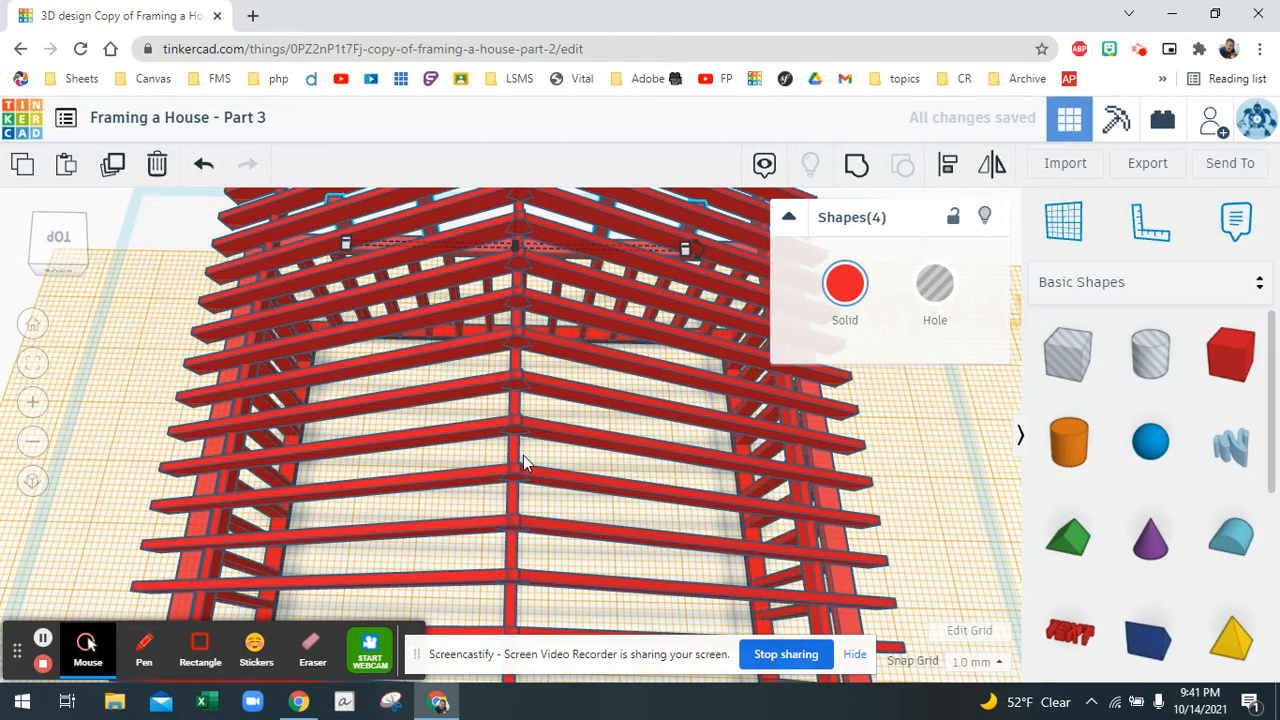
pyautogui.press('f')
pyautogui.moveTo(525, 454); pyautogui.dragTo(845, 456, button='right')
pyautogui.scroll(-3, 606, 493)
pyautogui.scroll(3, 606, 493)
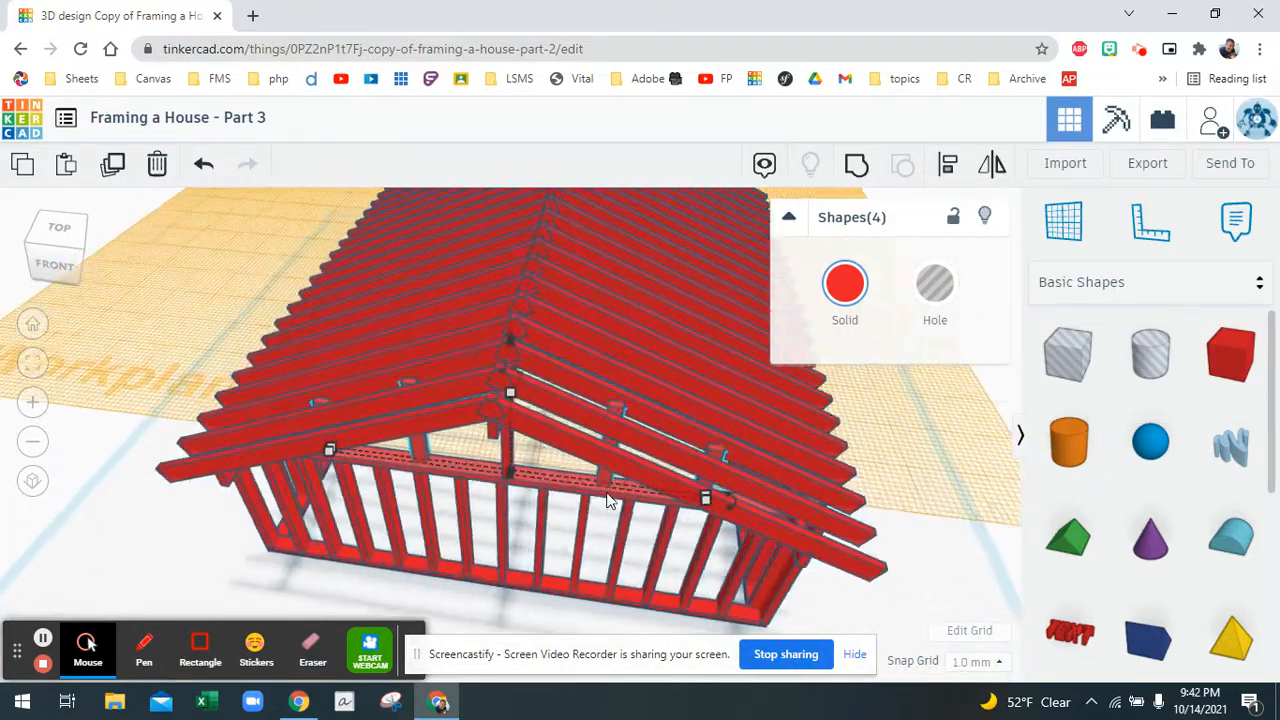
pyautogui.scroll(5, 606, 500)
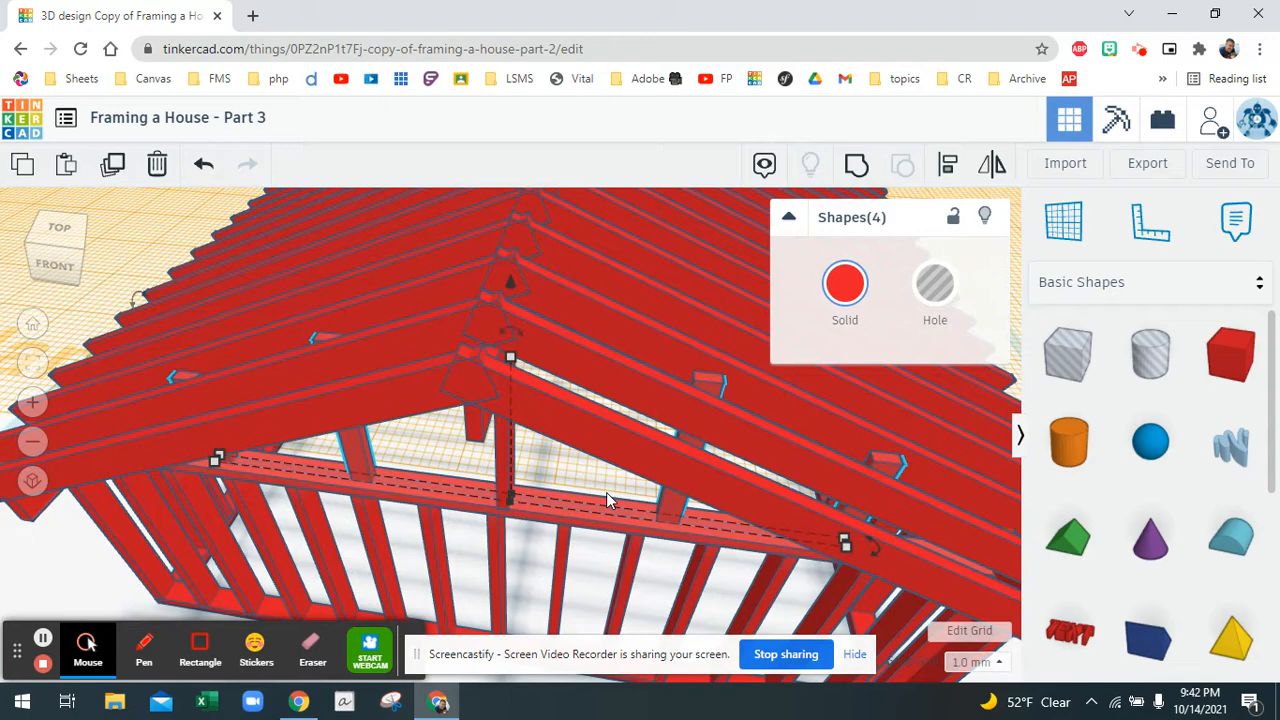
pyautogui.press('Down')
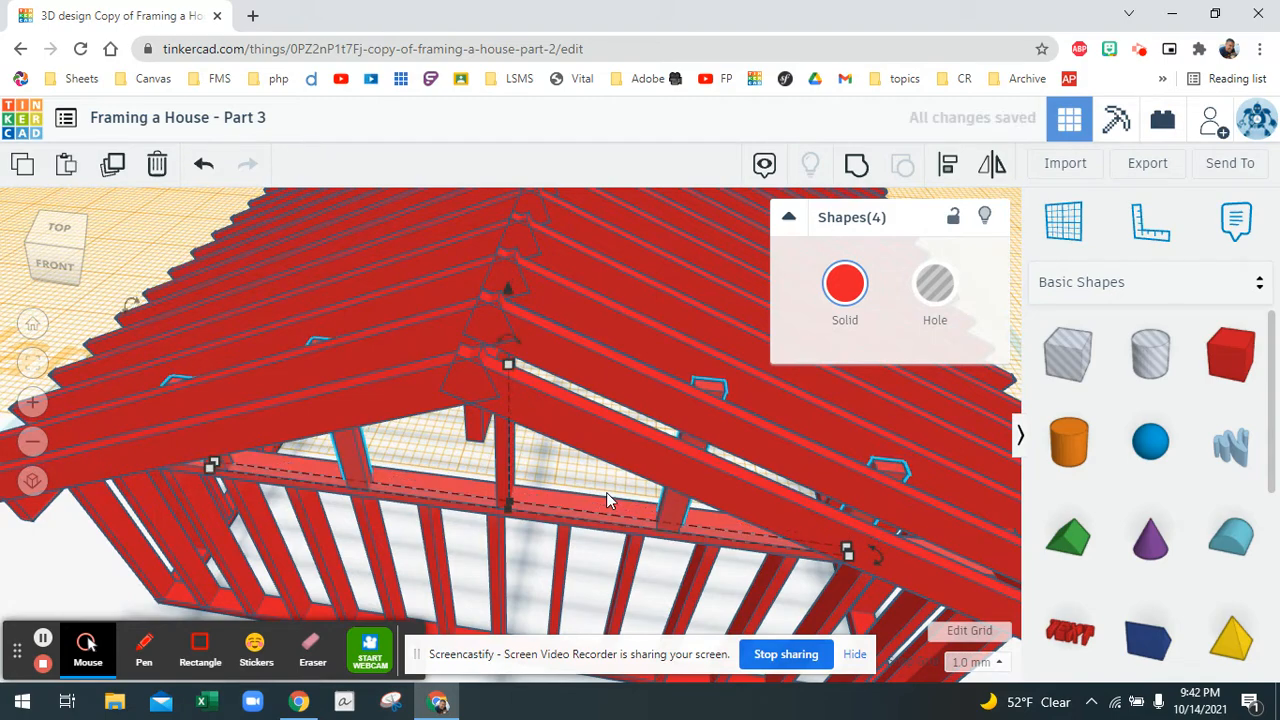
# Fine-tune the four copied posts' position across the thickness of the front top plate until they sit centred on it.
pyautogui.moveTo(601, 438); pyautogui.dragTo(511, 437, button='right')
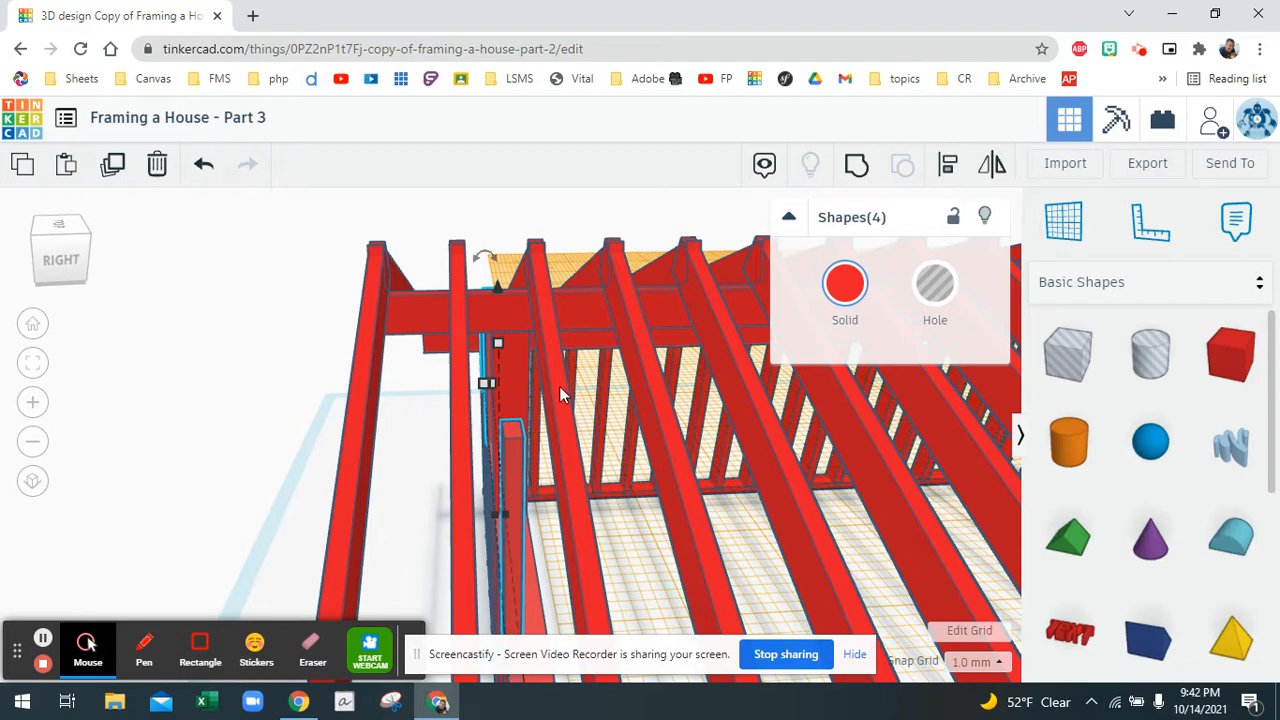
pyautogui.moveTo(548, 440)
pyautogui.mouseDown(button='right')
pyautogui.moveTo(478, 412)
pyautogui.moveTo(548, 432)
pyautogui.moveTo(572, 423)
pyautogui.moveTo(526, 428)
pyautogui.moveTo(548, 428)
pyautogui.moveTo(531, 447)
pyautogui.mouseUp(button='right')
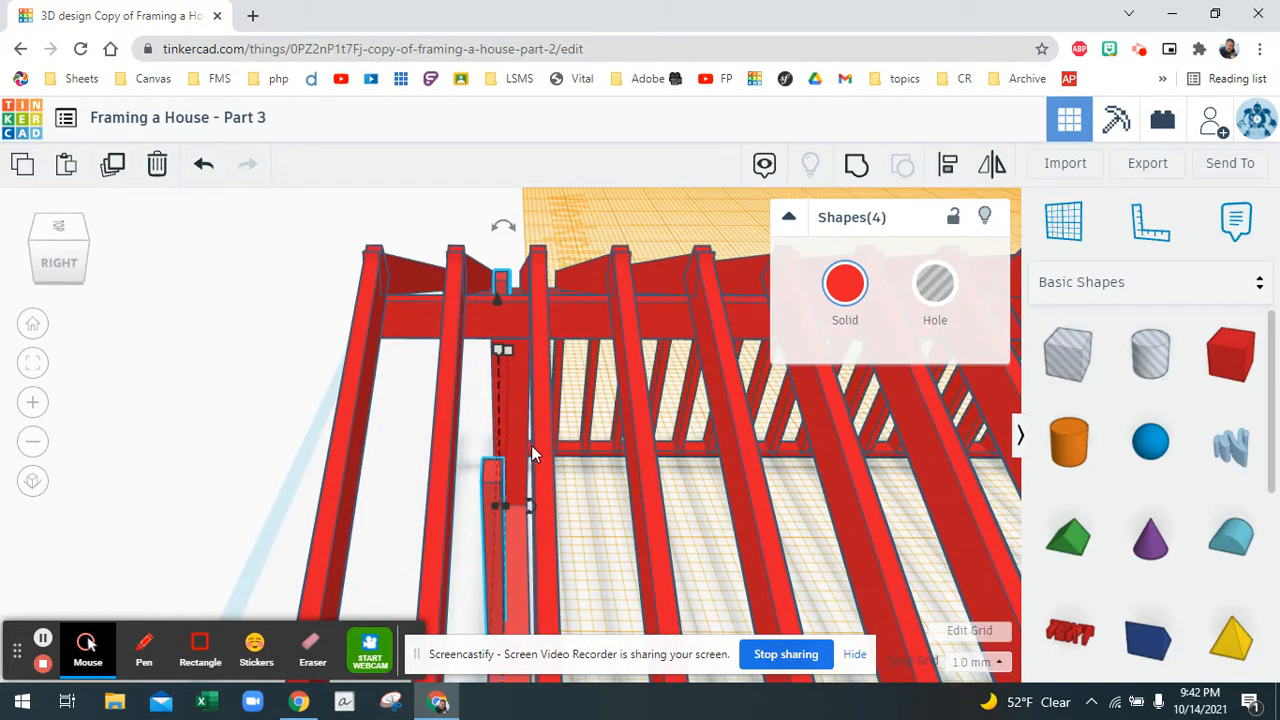
pyautogui.press('Right')
pyautogui.press('Right')
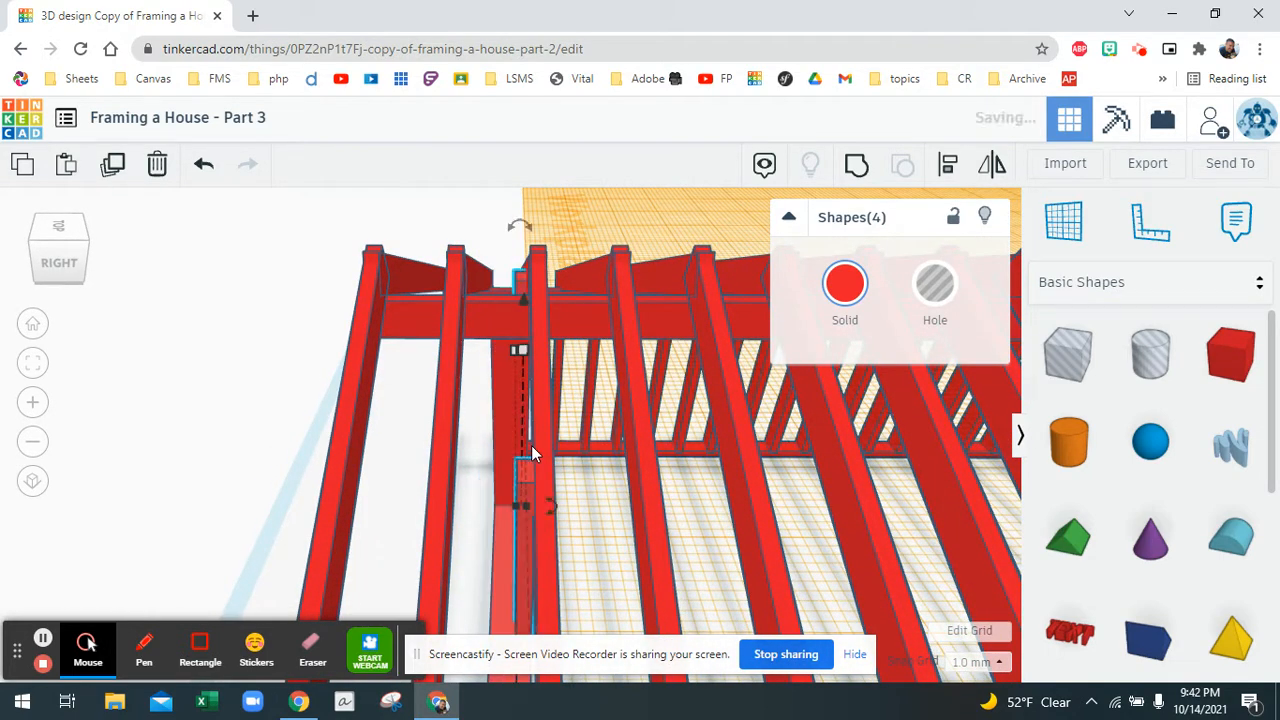
pyautogui.moveTo(556, 458); pyautogui.dragTo(684, 570, button='right')
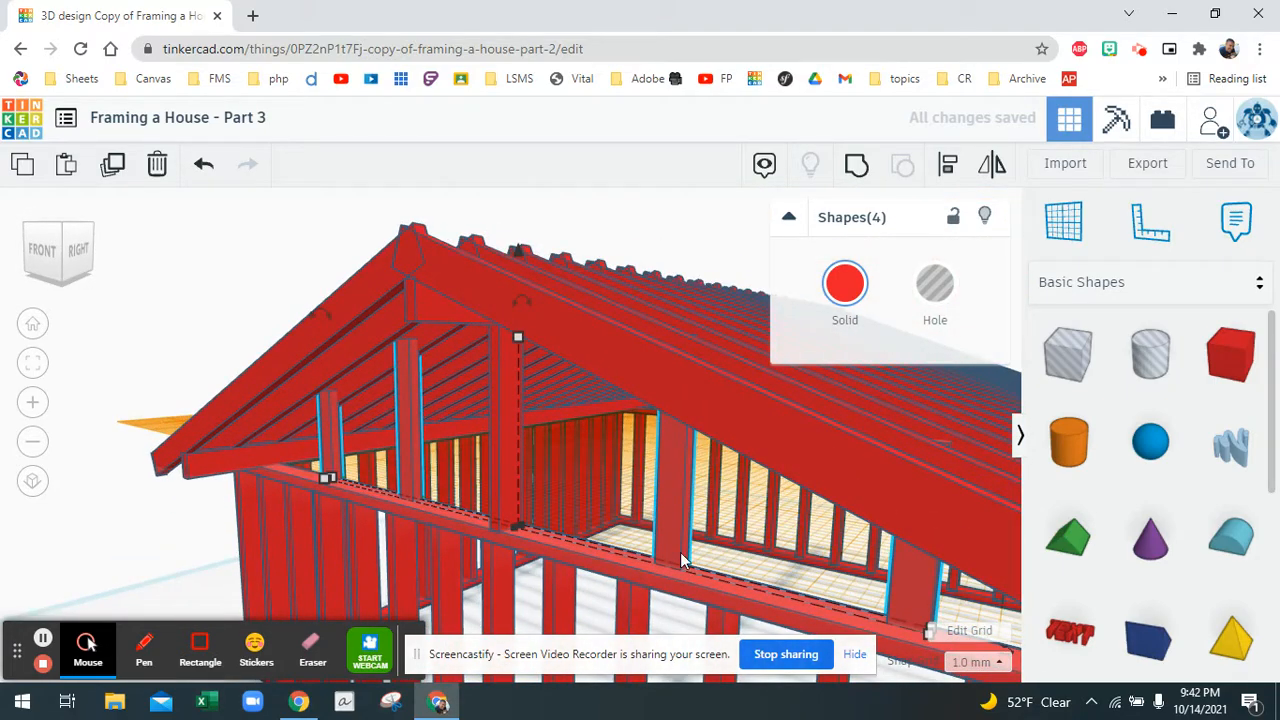
pyautogui.moveTo(708, 507); pyautogui.dragTo(537, 573, button='right')
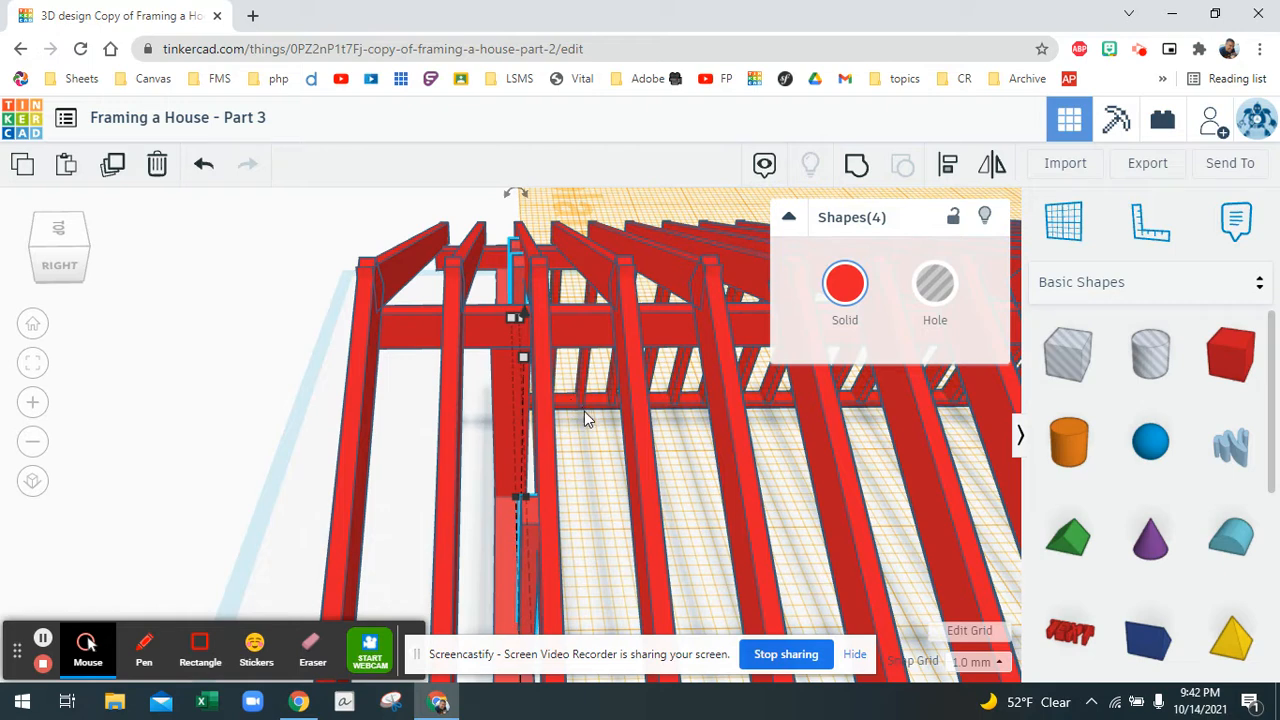
pyautogui.press('Left')
pyautogui.press('Left')
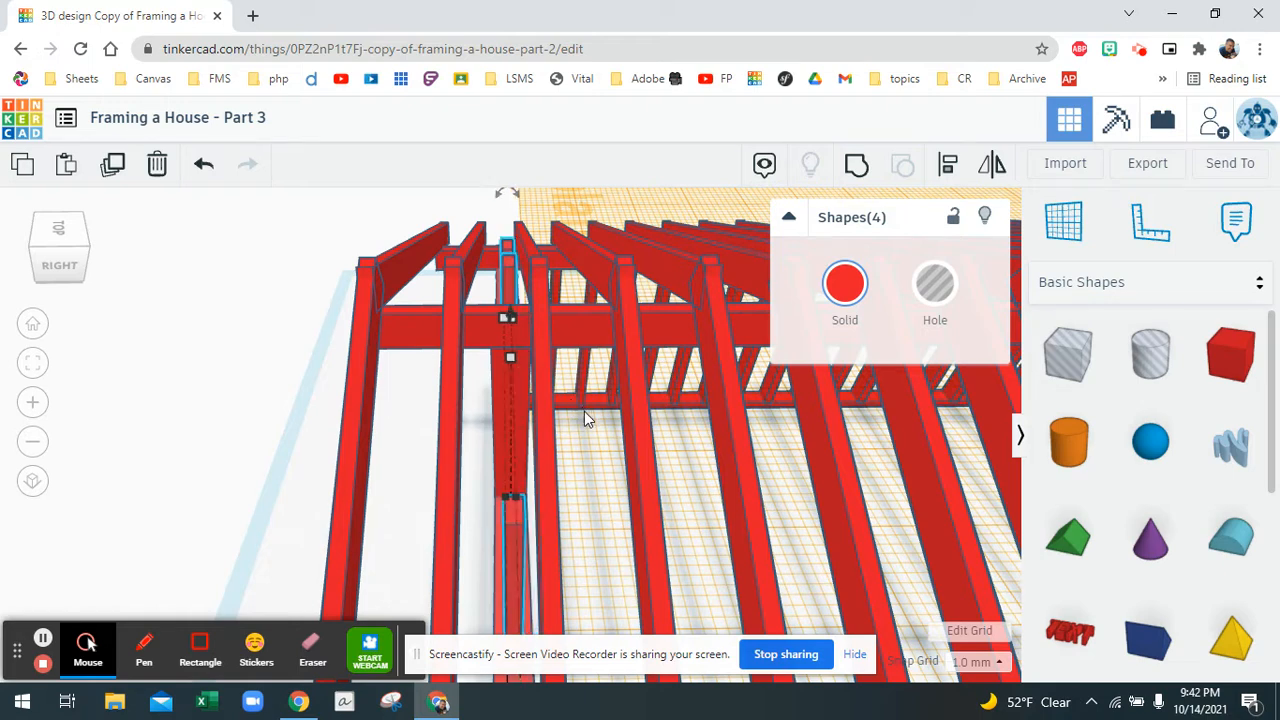
pyautogui.moveTo(540, 418); pyautogui.dragTo(832, 368, button='right')
pyautogui.click(596, 250)
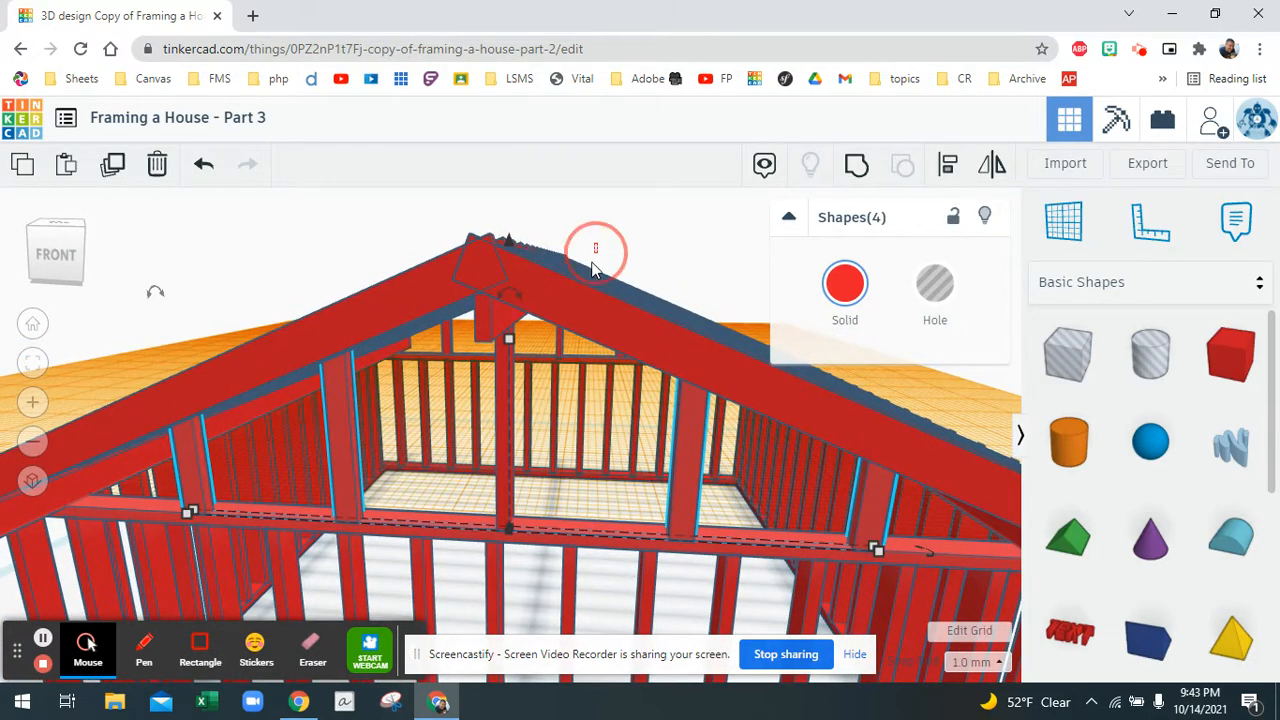
# Select the rafter sets on both roof slopes and shift them together slightly toward the front, closer to the front gable posts.
pyautogui.click(584, 347)
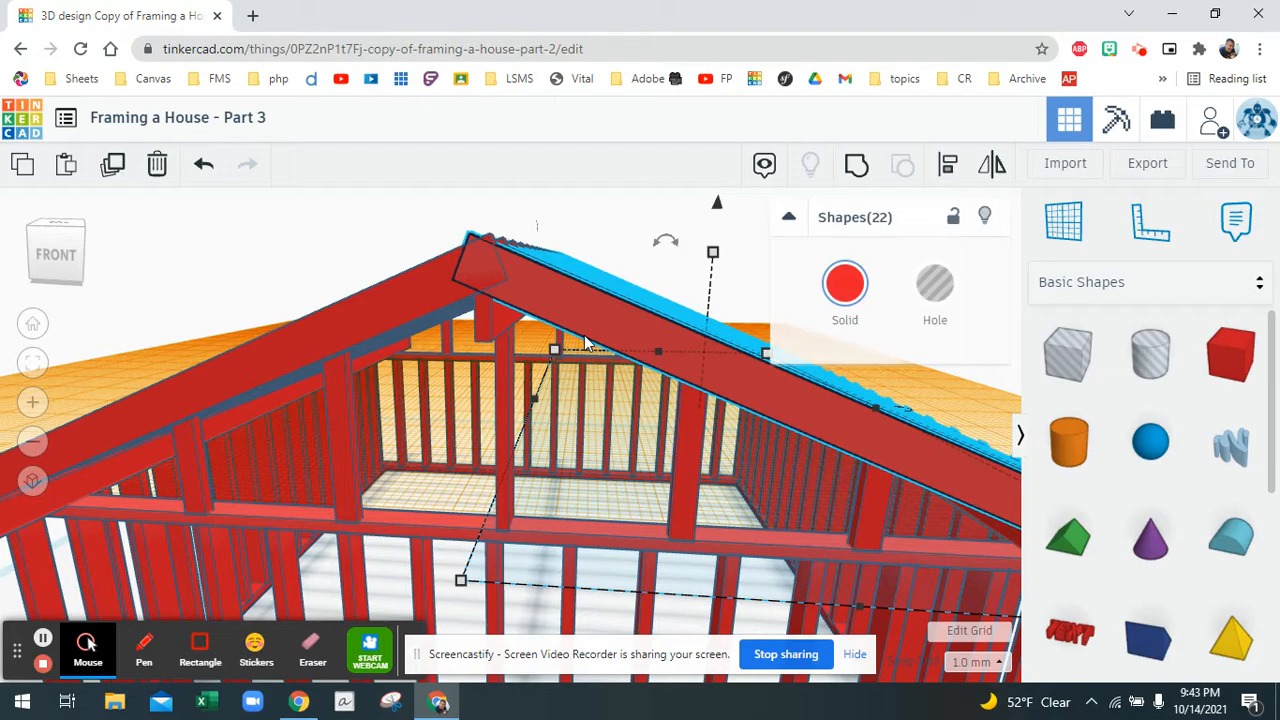
pyautogui.moveTo(568, 365); pyautogui.dragTo(689, 358, button='right')
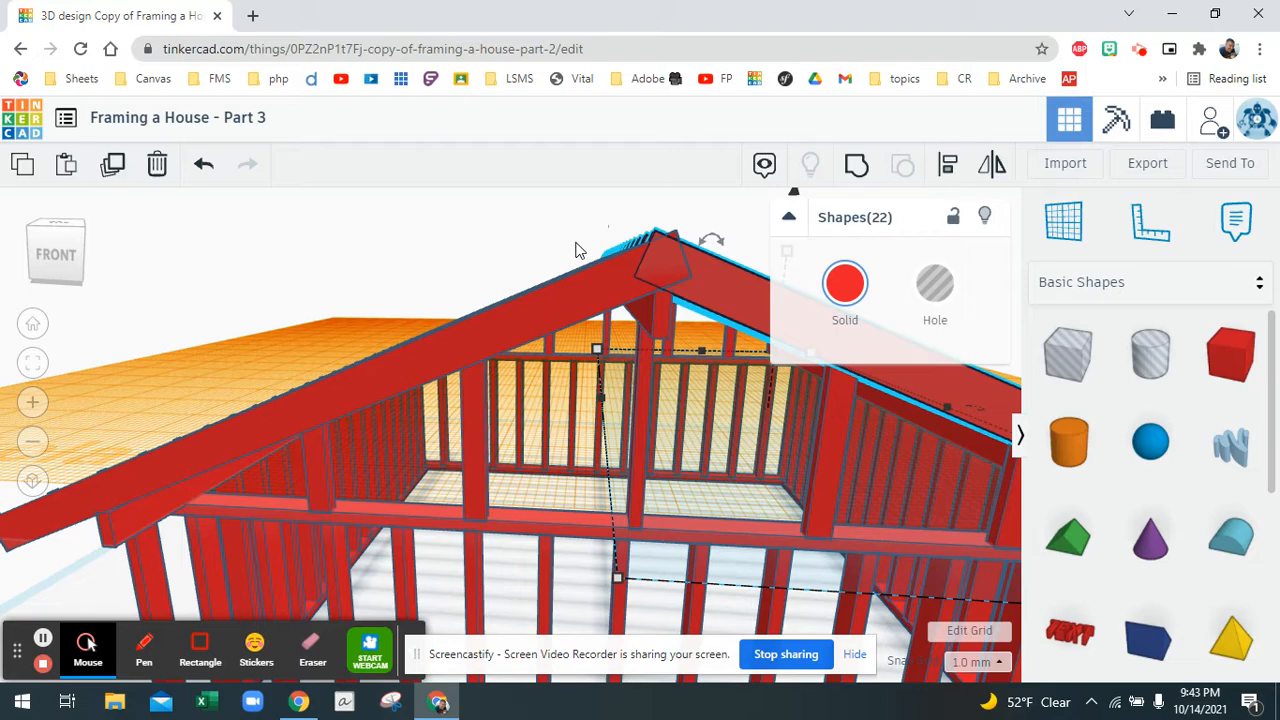
pyautogui.keyDown('shift'); pyautogui.click(586, 333); pyautogui.keyUp('shift')
pyautogui.moveTo(635, 317); pyautogui.dragTo(373, 359, button='right')
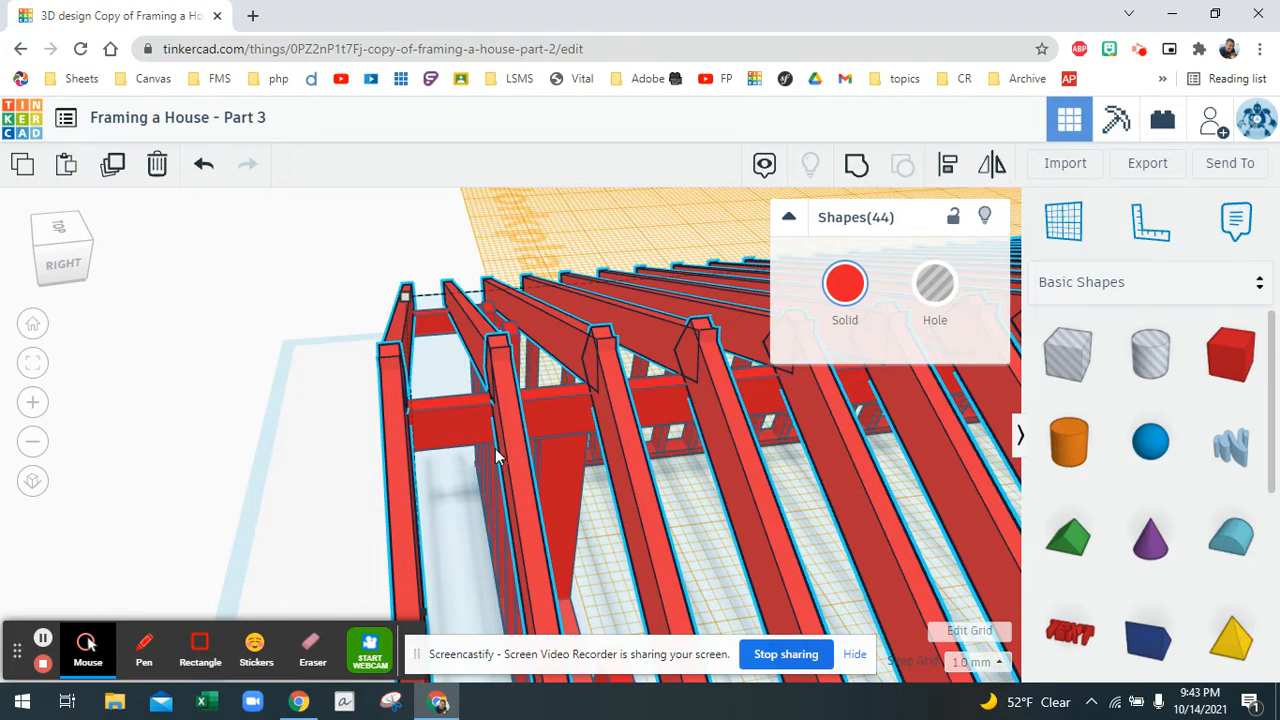
pyautogui.moveTo(488, 440); pyautogui.dragTo(453, 442, button='right')
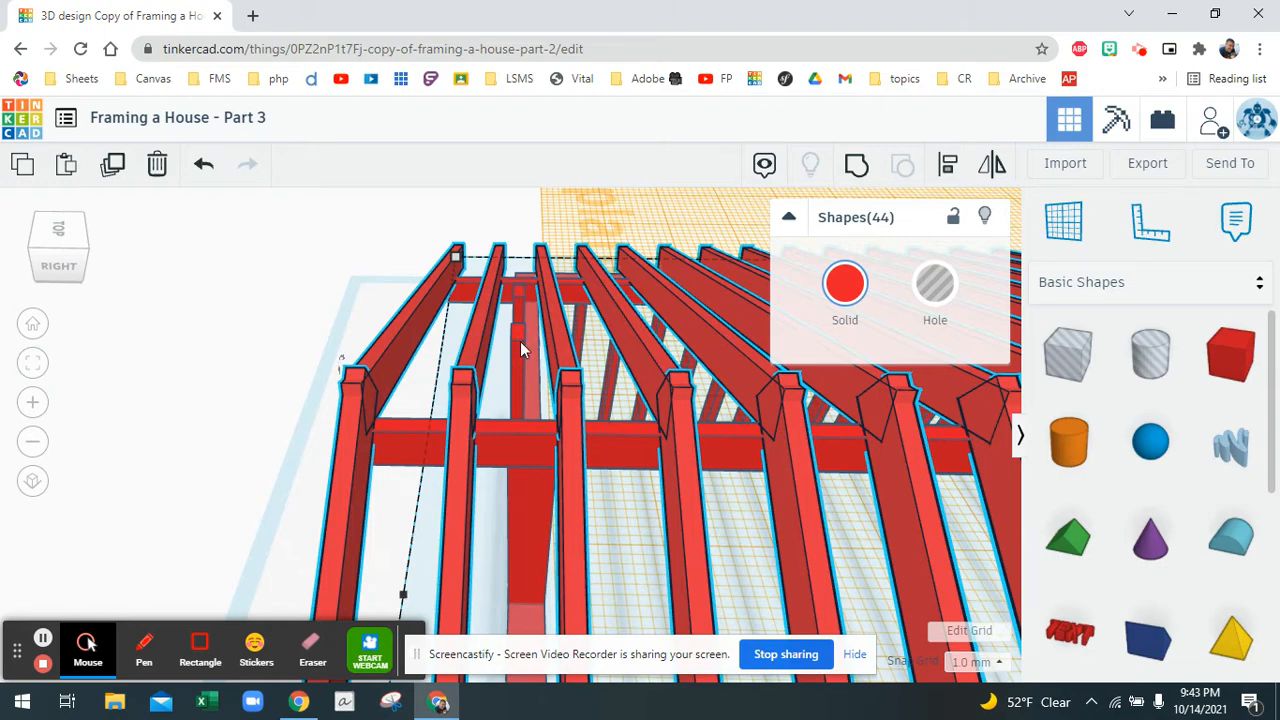
pyautogui.press('Left')
pyautogui.press('Left')
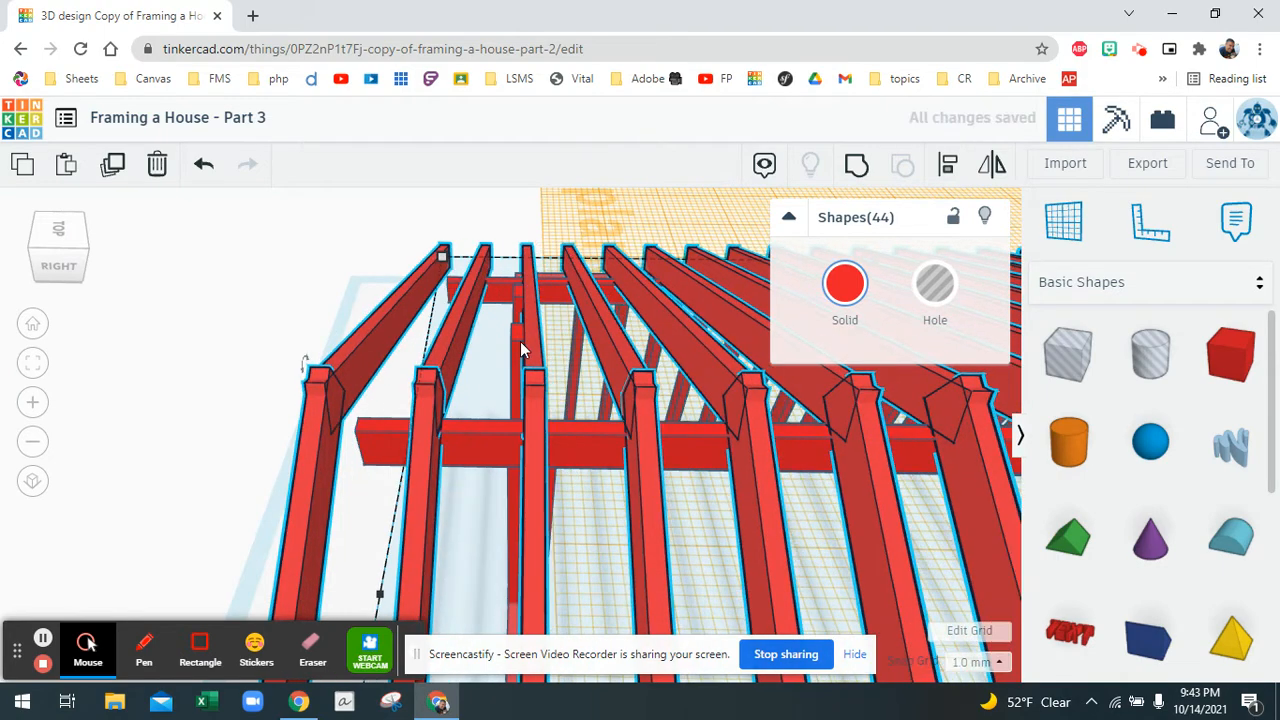
pyautogui.moveTo(520, 350); pyautogui.dragTo(517, 336, button='right')
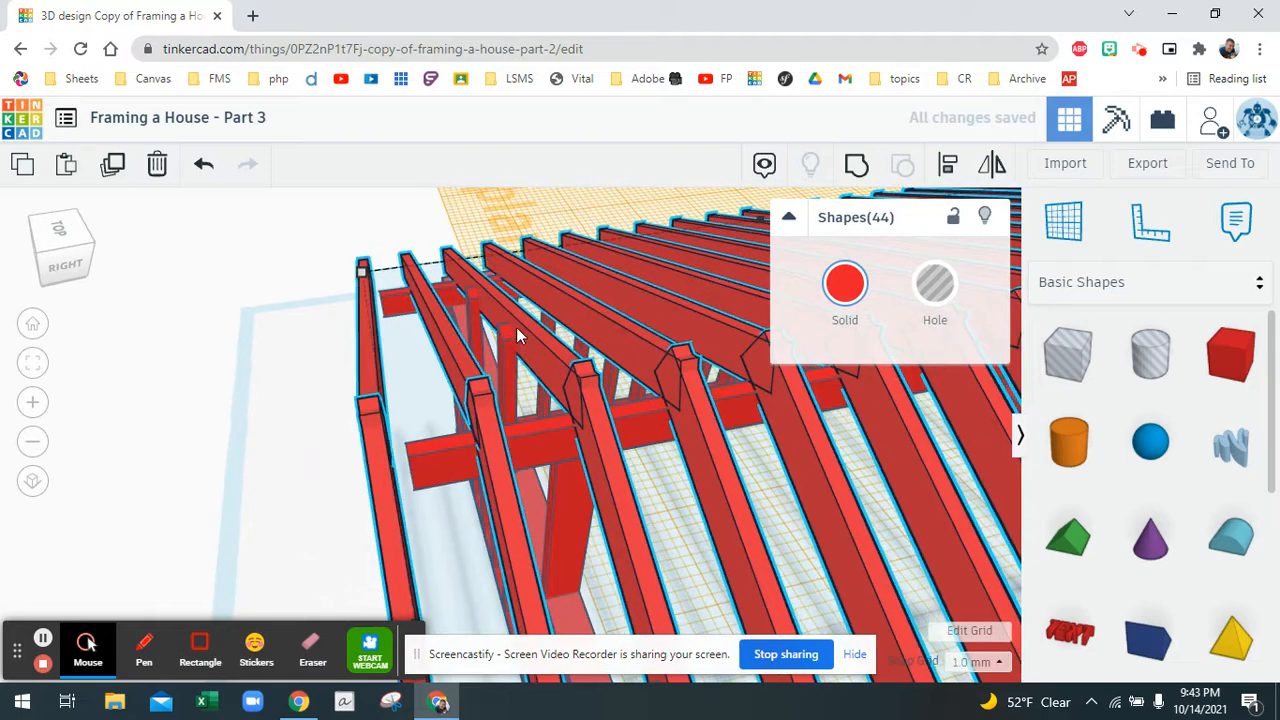
# Resize the ridge beam at the front of the house so its end sits flush with the outermost front rafters.
pyautogui.click(415, 458)
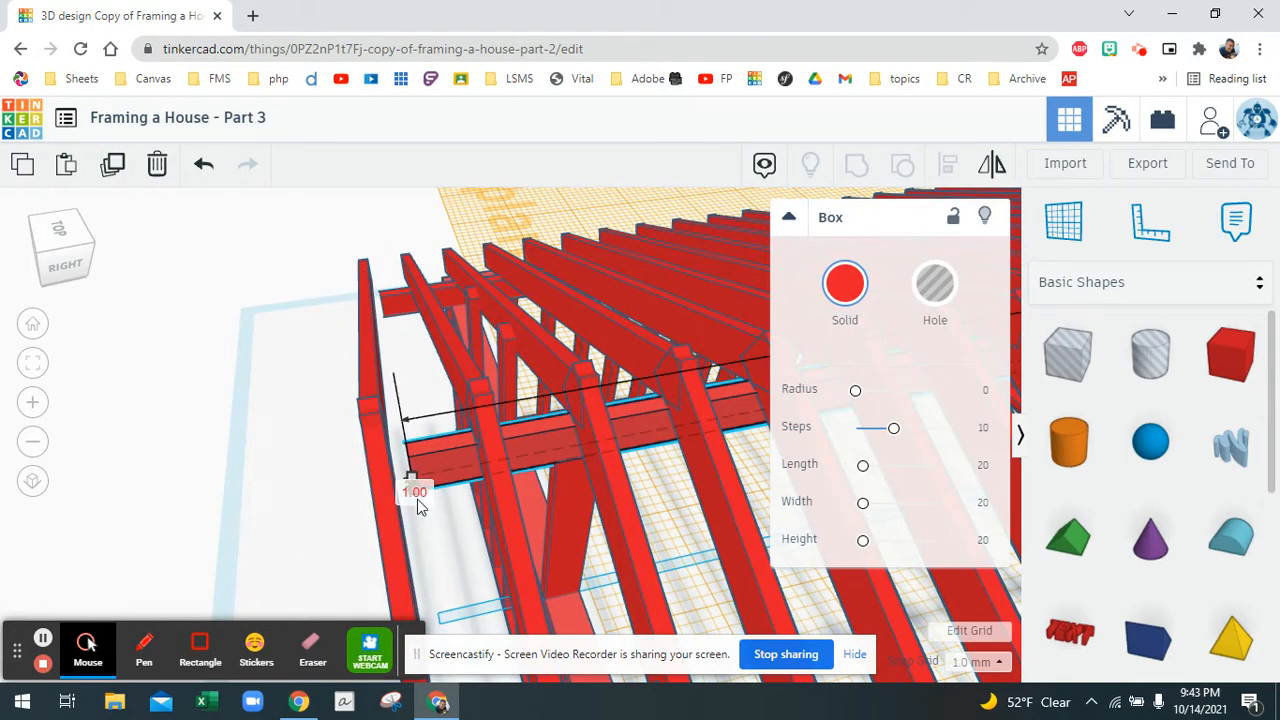
pyautogui.moveTo(435, 490); pyautogui.dragTo(438, 508, button='right')
pyautogui.scroll(10, 438, 508)
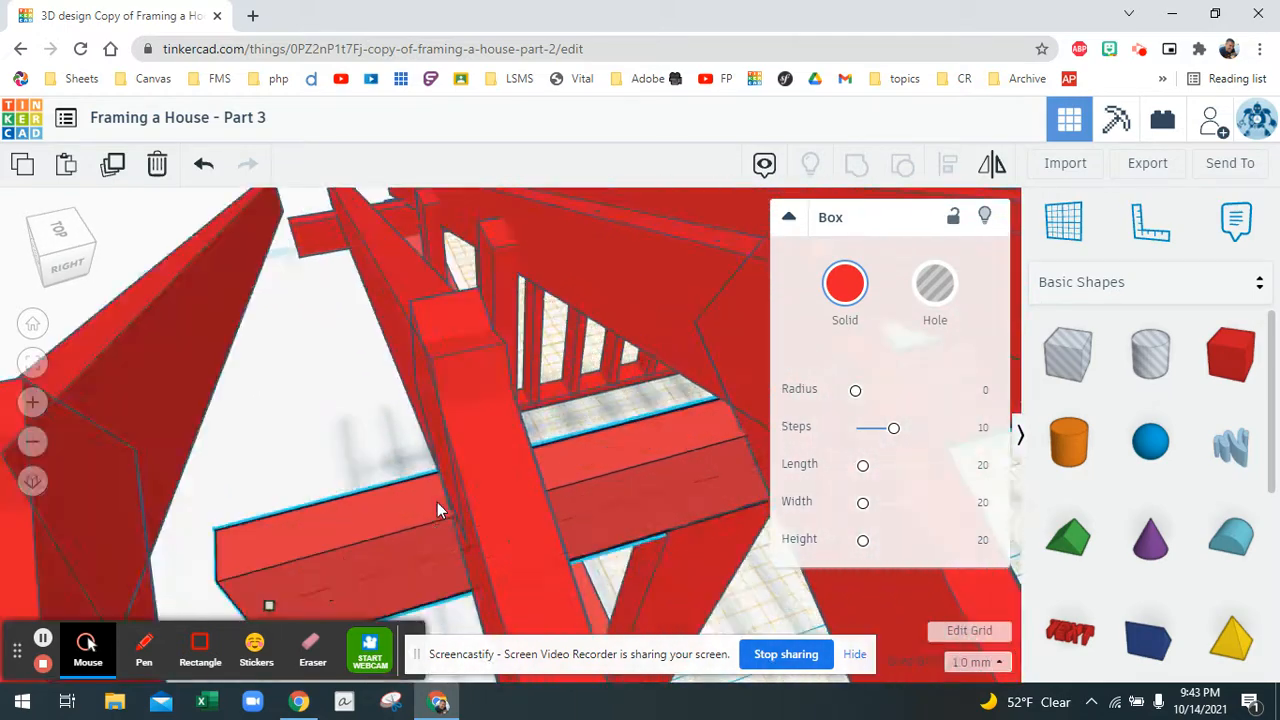
pyautogui.scroll(-10, 437, 510)
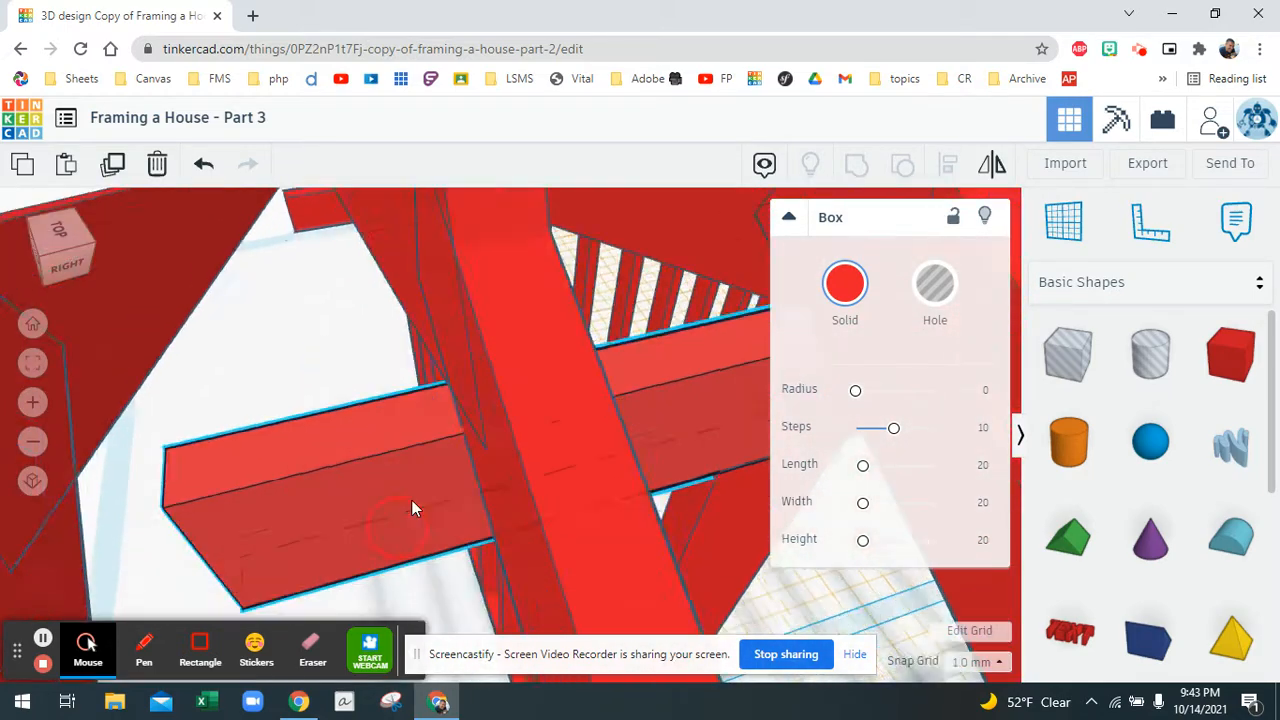
pyautogui.scroll(-5, 429, 484)
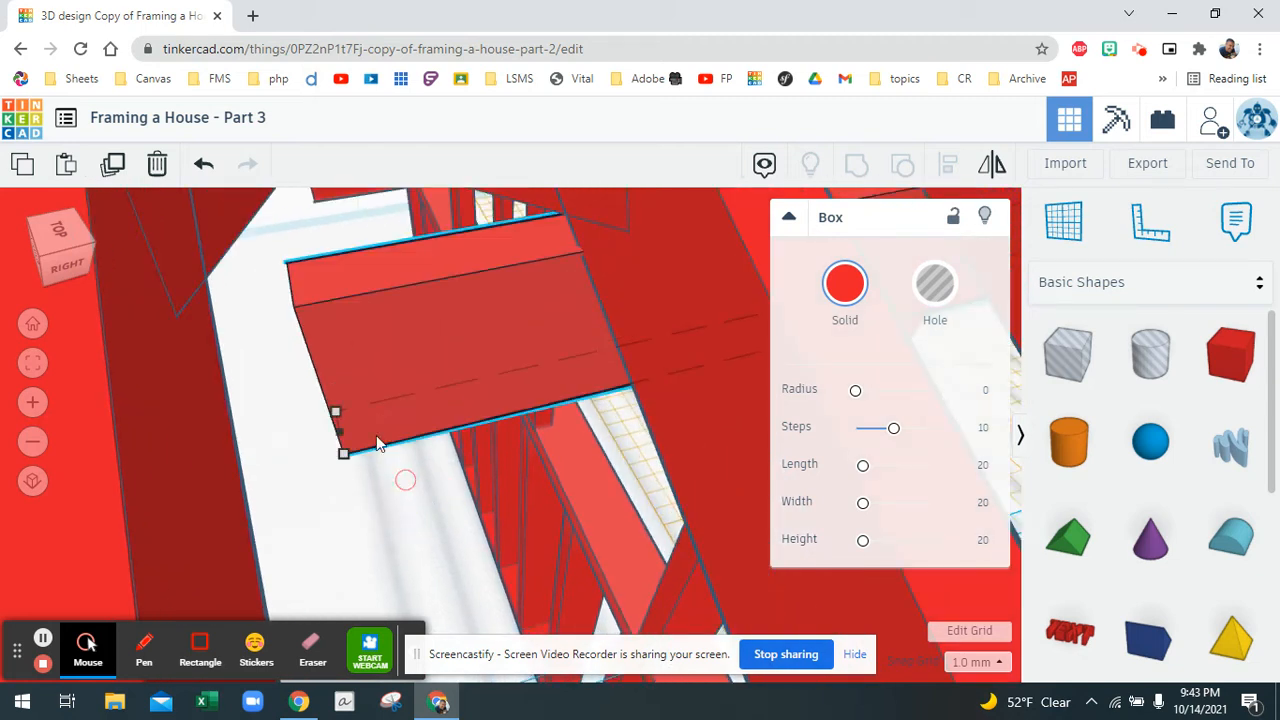
pyautogui.moveTo(339, 426); pyautogui.dragTo(178, 454)
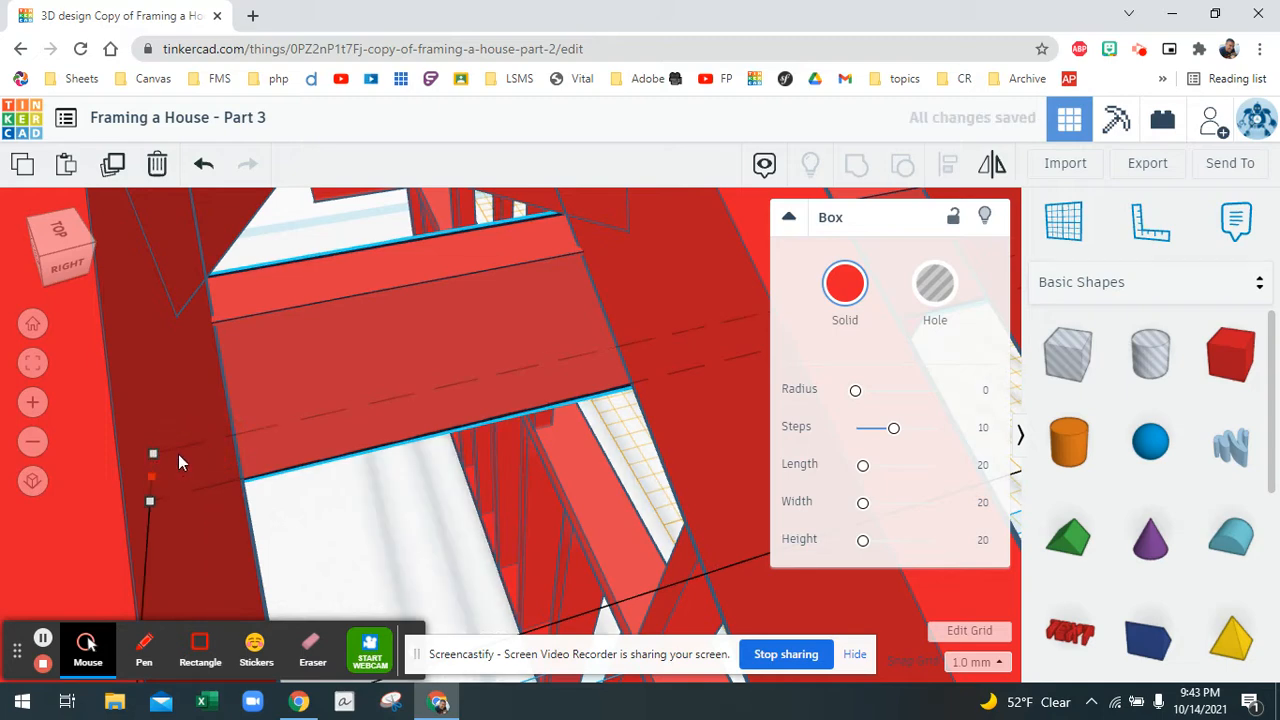
pyautogui.scroll(3, 250, 455)
pyautogui.scroll(-3, 250, 455)
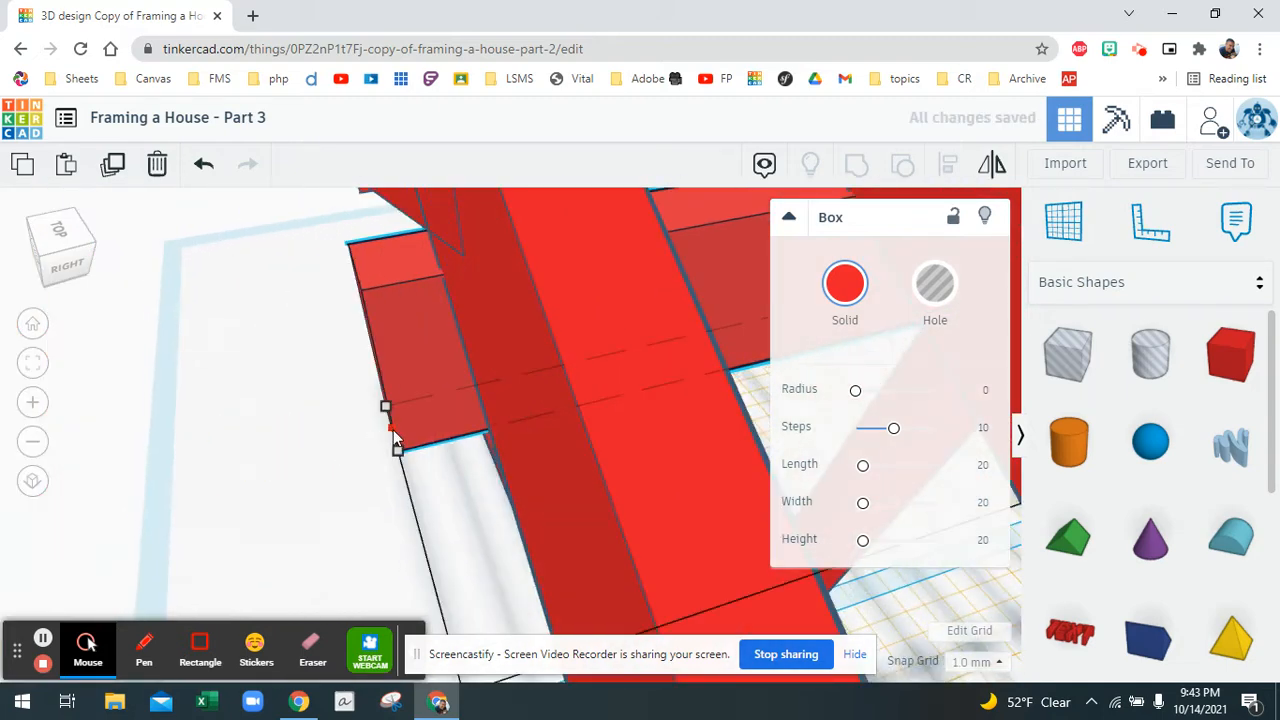
pyautogui.moveTo(415, 428); pyautogui.dragTo(430, 395)
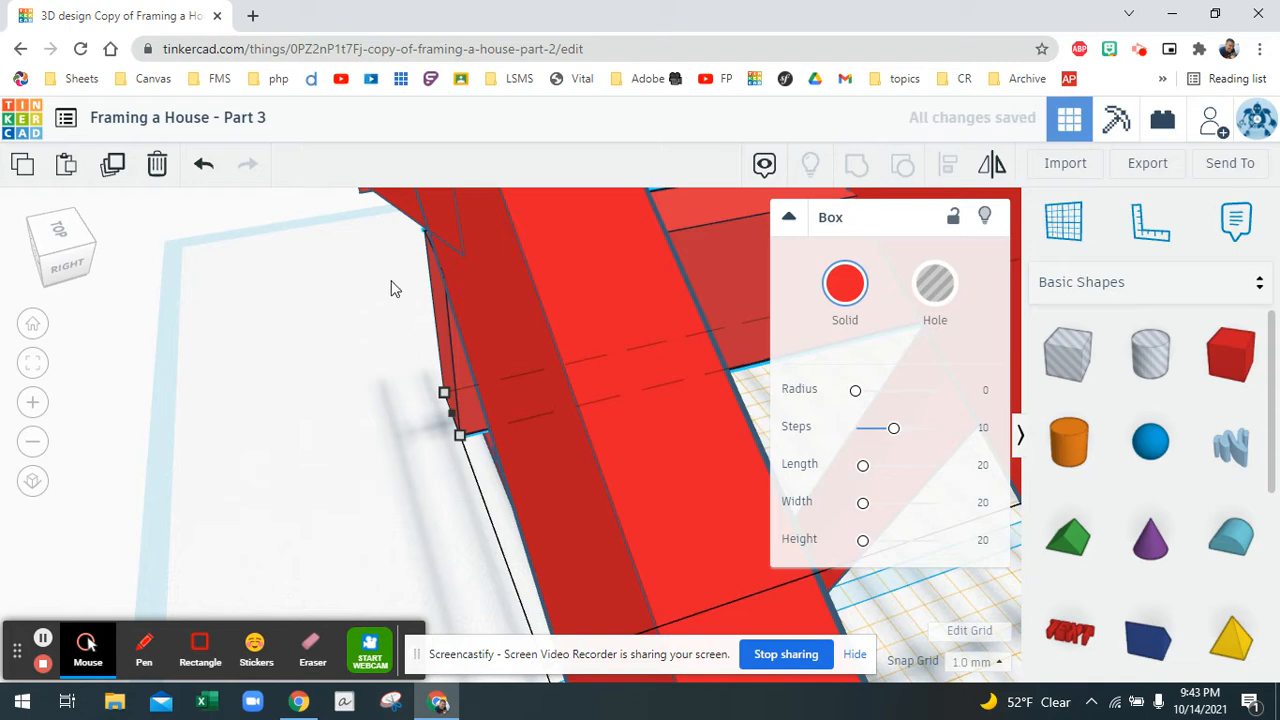
# Extend the front end of the left side wall's top beam so it reaches the outermost front rafter.
pyautogui.moveTo(396, 258); pyautogui.dragTo(422, 350, button='right')
pyautogui.click(354, 229)
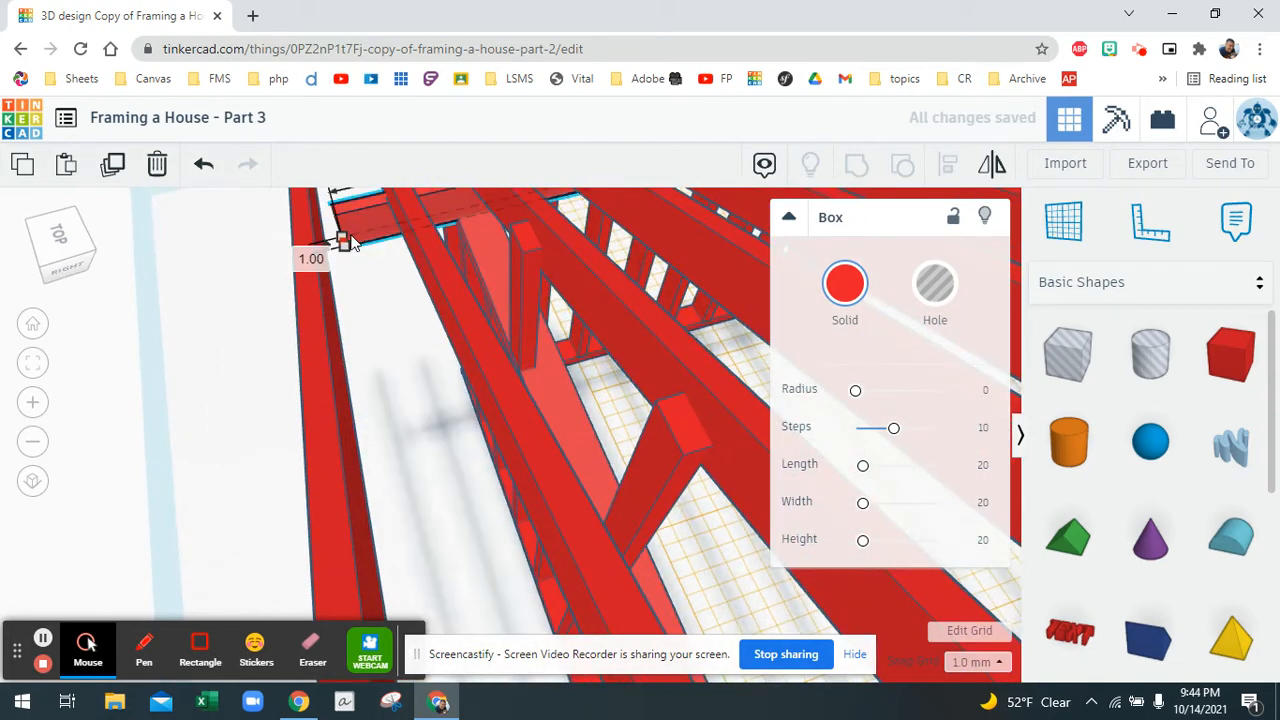
pyautogui.click(345, 246)
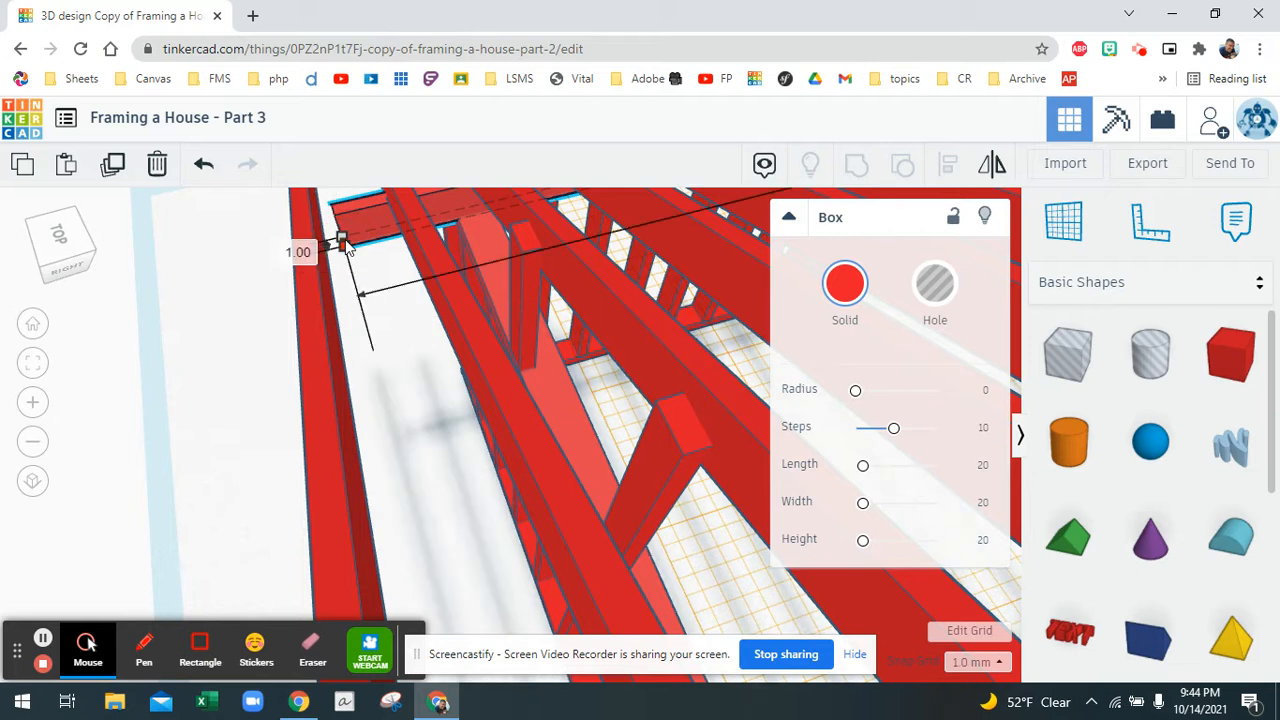
pyautogui.moveTo(345, 246); pyautogui.dragTo(309, 249)
pyautogui.moveTo(314, 249); pyautogui.dragTo(370, 245, button='middle')
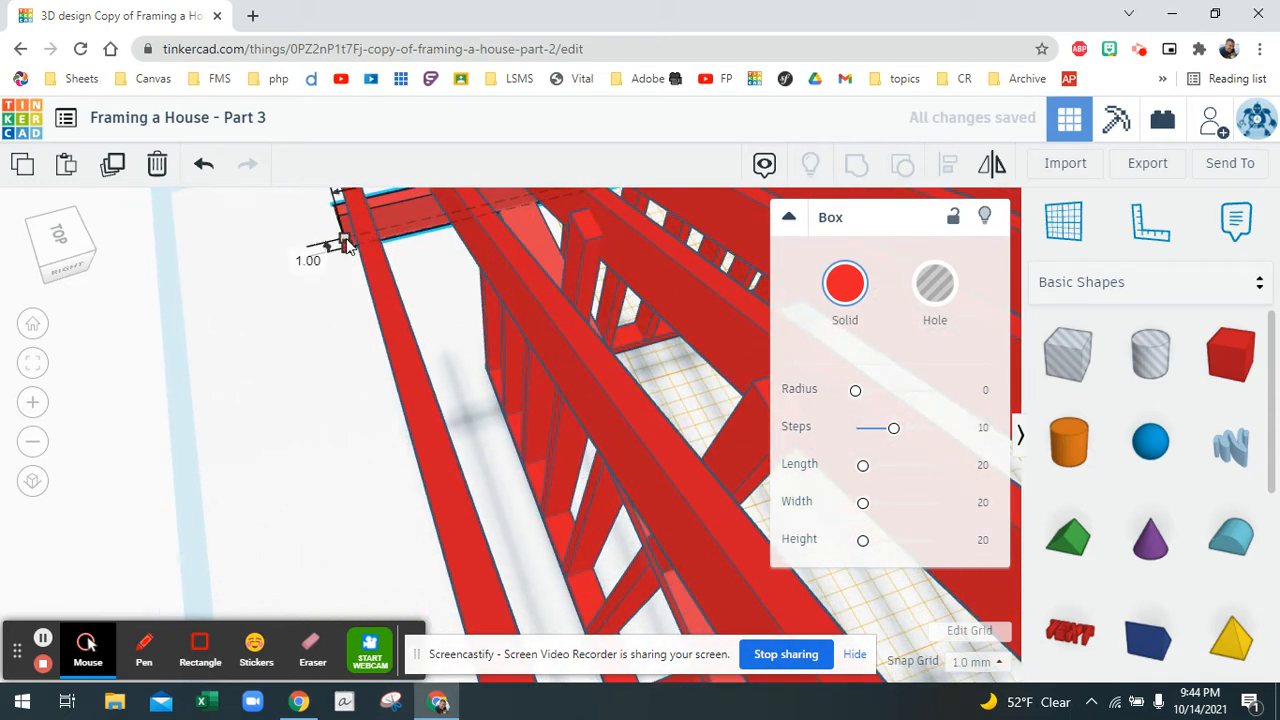
pyautogui.moveTo(344, 239); pyautogui.dragTo(358, 238)
# Extend the front end of the right side wall's top beam to meet the outermost front rafter, leaving nothing selected.
pyautogui.moveTo(413, 342); pyautogui.dragTo(390, 292, button='middle')
pyautogui.moveTo(508, 428); pyautogui.dragTo(712, 468, button='right')
pyautogui.moveTo(710, 464); pyautogui.dragTo(334, 423, button='middle')
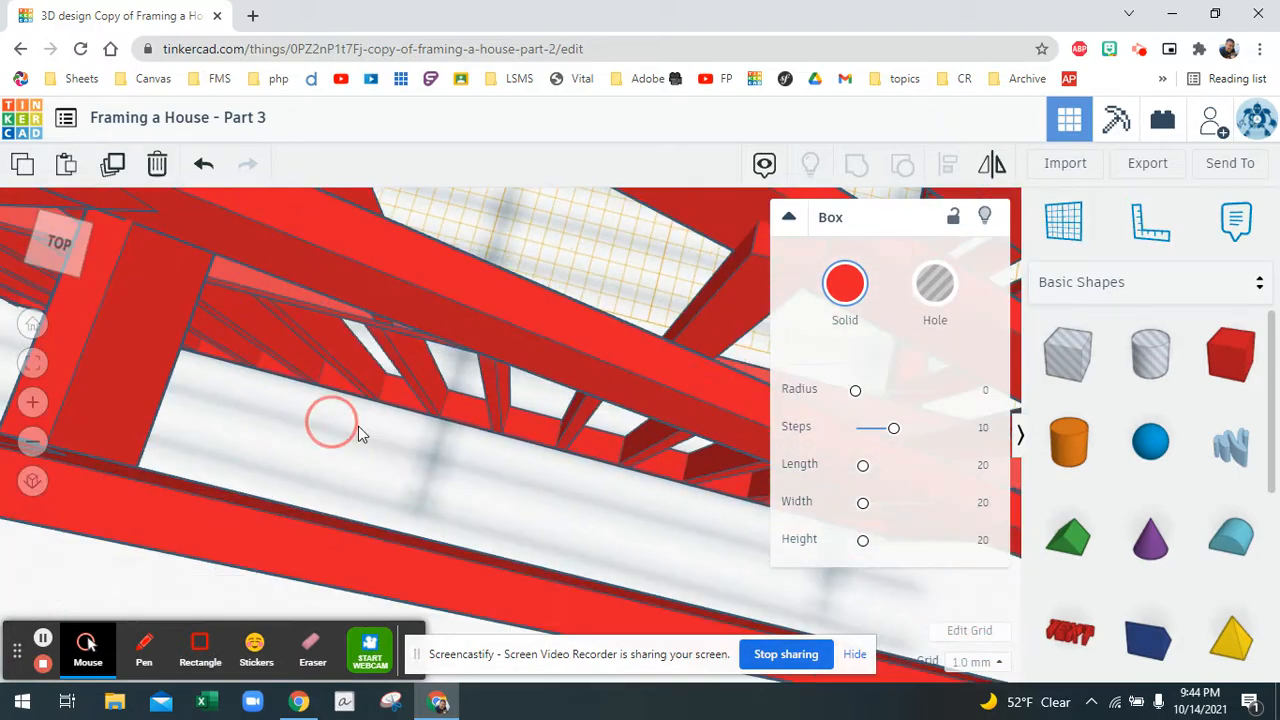
pyautogui.moveTo(586, 486); pyautogui.dragTo(338, 400, button='middle')
pyautogui.moveTo(650, 432); pyautogui.dragTo(527, 397, button='middle')
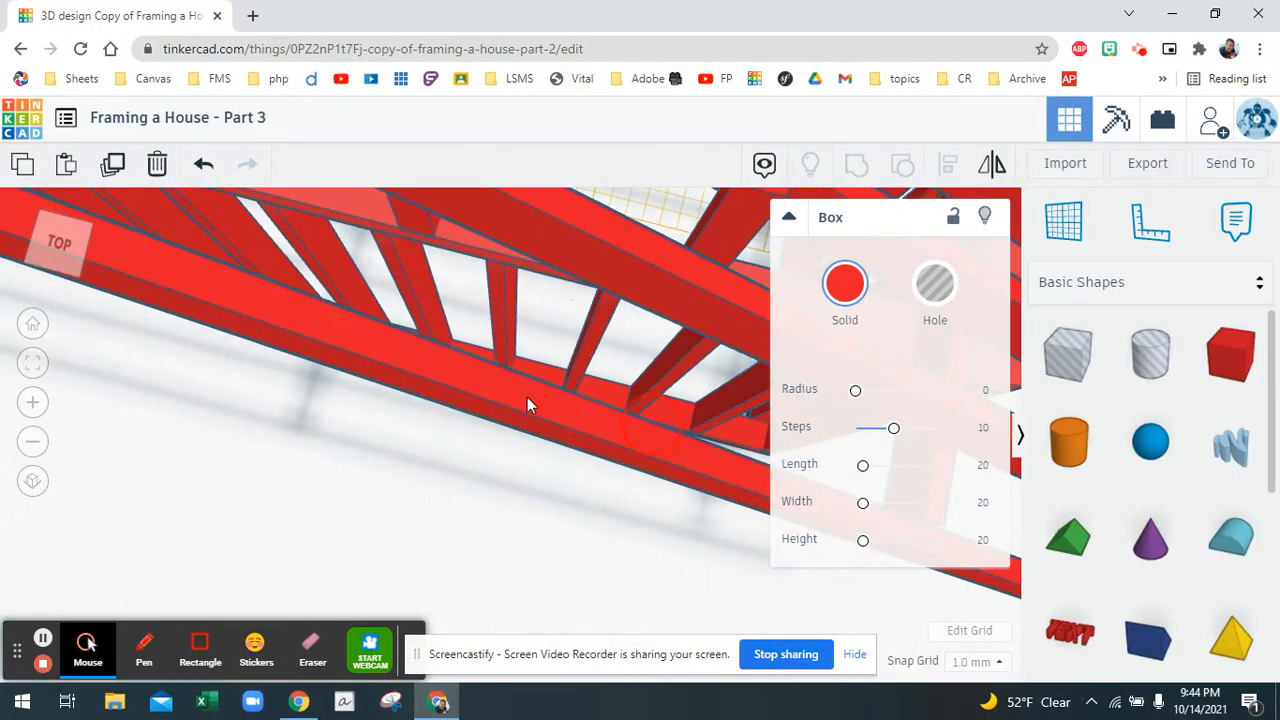
pyautogui.moveTo(380, 393); pyautogui.dragTo(509, 434, button='middle')
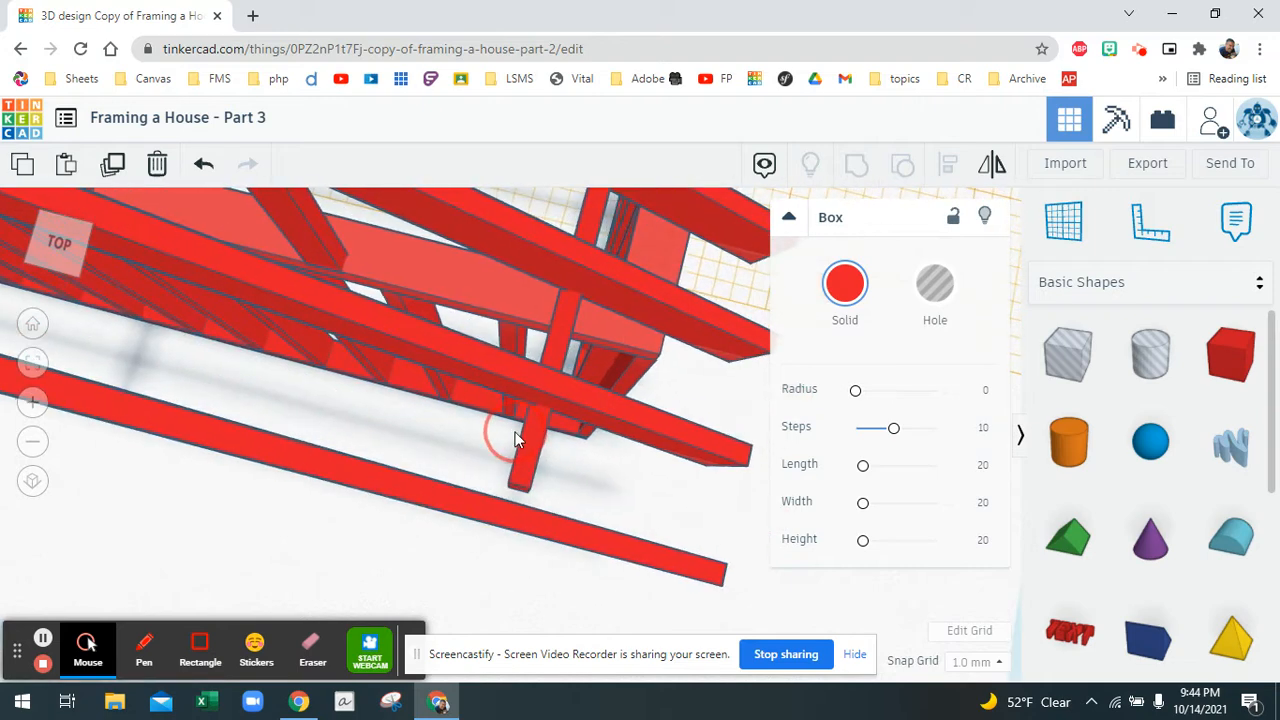
pyautogui.click(519, 486)
pyautogui.moveTo(520, 490); pyautogui.dragTo(517, 527)
pyautogui.moveTo(540, 512); pyautogui.dragTo(533, 474, button='right')
pyautogui.moveTo(567, 332)
pyautogui.mouseDown(button='right')
pyautogui.moveTo(548, 365)
pyautogui.moveTo(480, 366)
pyautogui.moveTo(336, 323)
pyautogui.moveTo(531, 314)
pyautogui.moveTo(589, 329)
pyautogui.mouseUp(button='right')
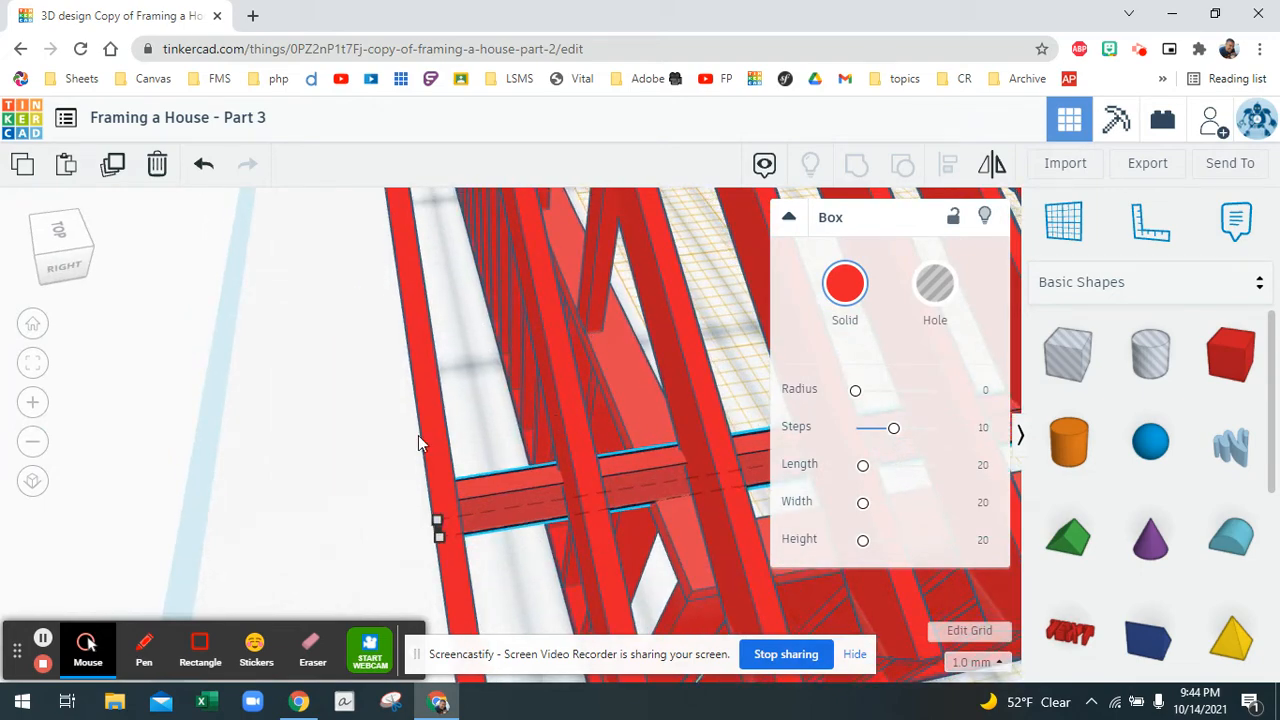
pyautogui.click(394, 449)
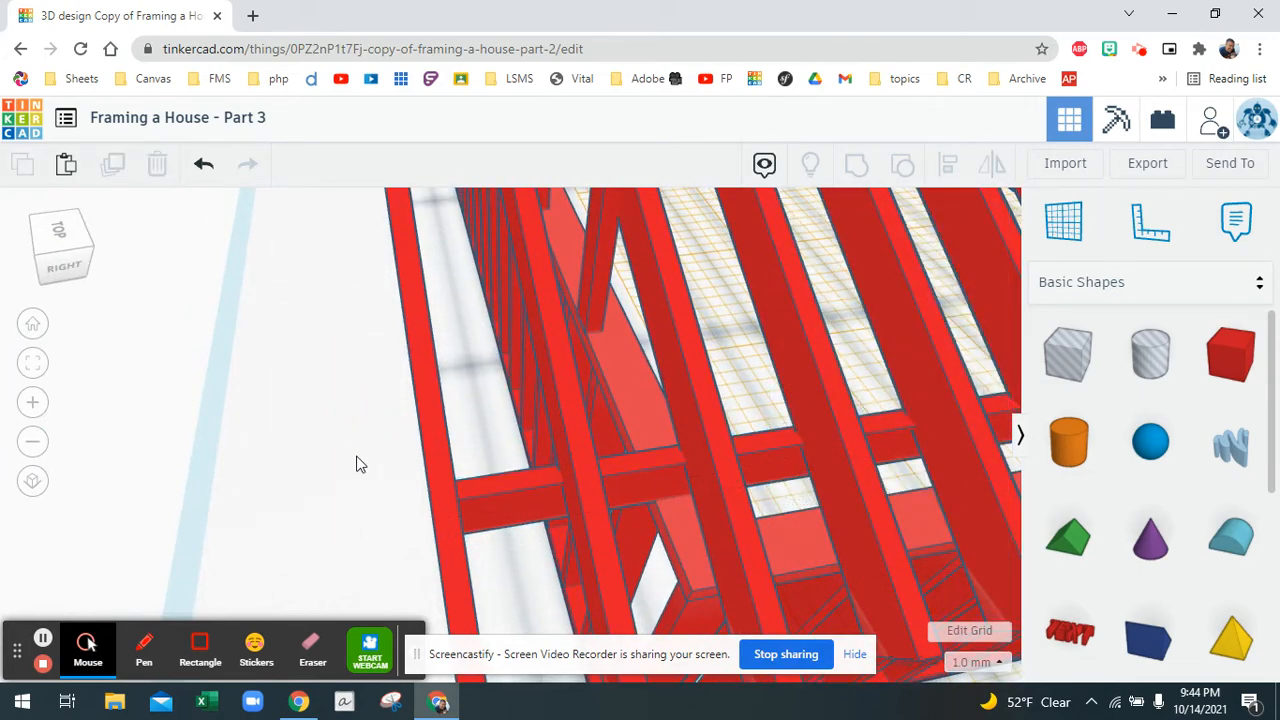
# Select the four side gable posts on the back wall and nudge them one snap step toward the front, in line with the rafters.
pyautogui.scroll(-10, 357, 461)
pyautogui.moveTo(711, 417); pyautogui.dragTo(603, 362, button='middle')
pyautogui.moveTo(603, 362); pyautogui.dragTo(545, 353, button='right')
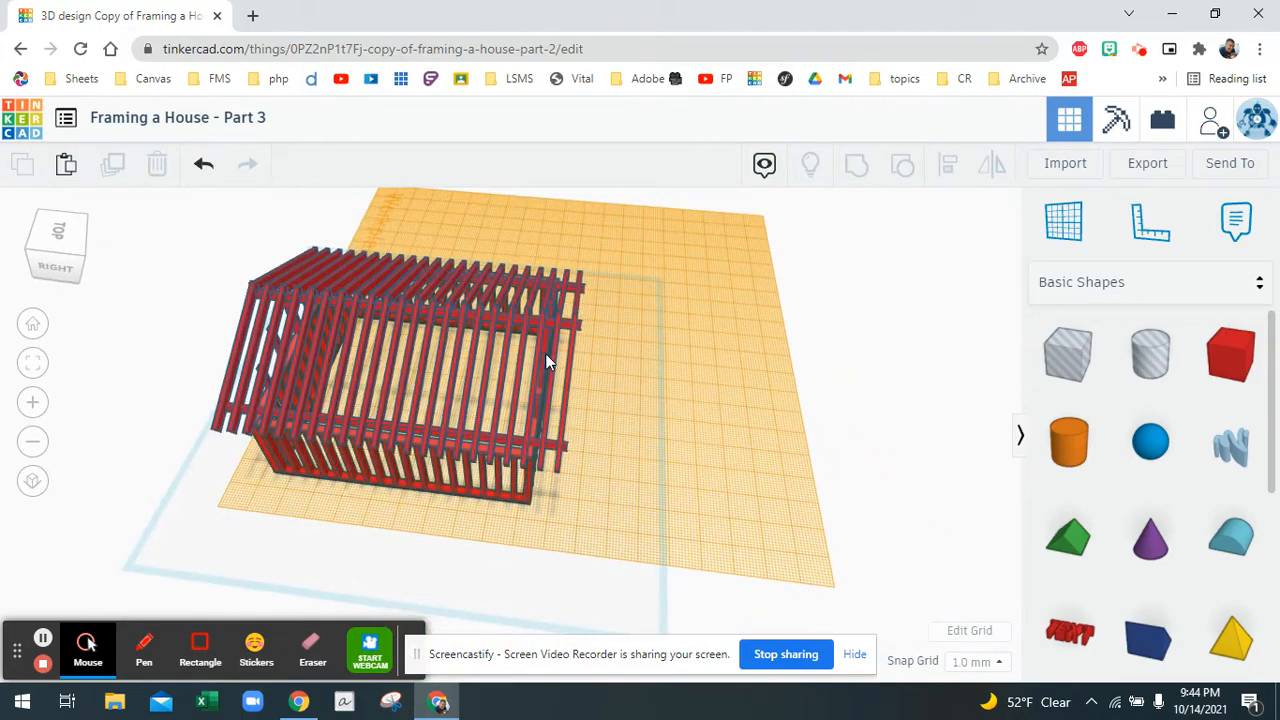
pyautogui.scroll(10, 545, 360)
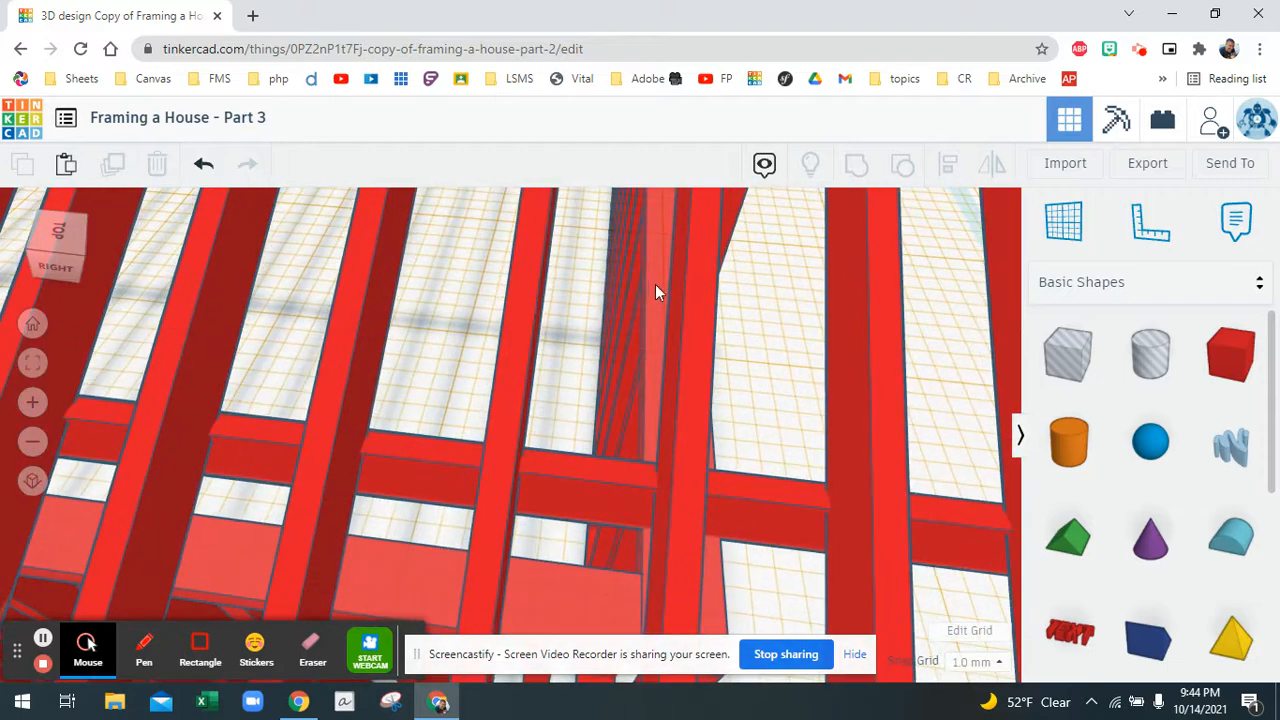
pyautogui.moveTo(655, 284); pyautogui.dragTo(565, 372, button='middle')
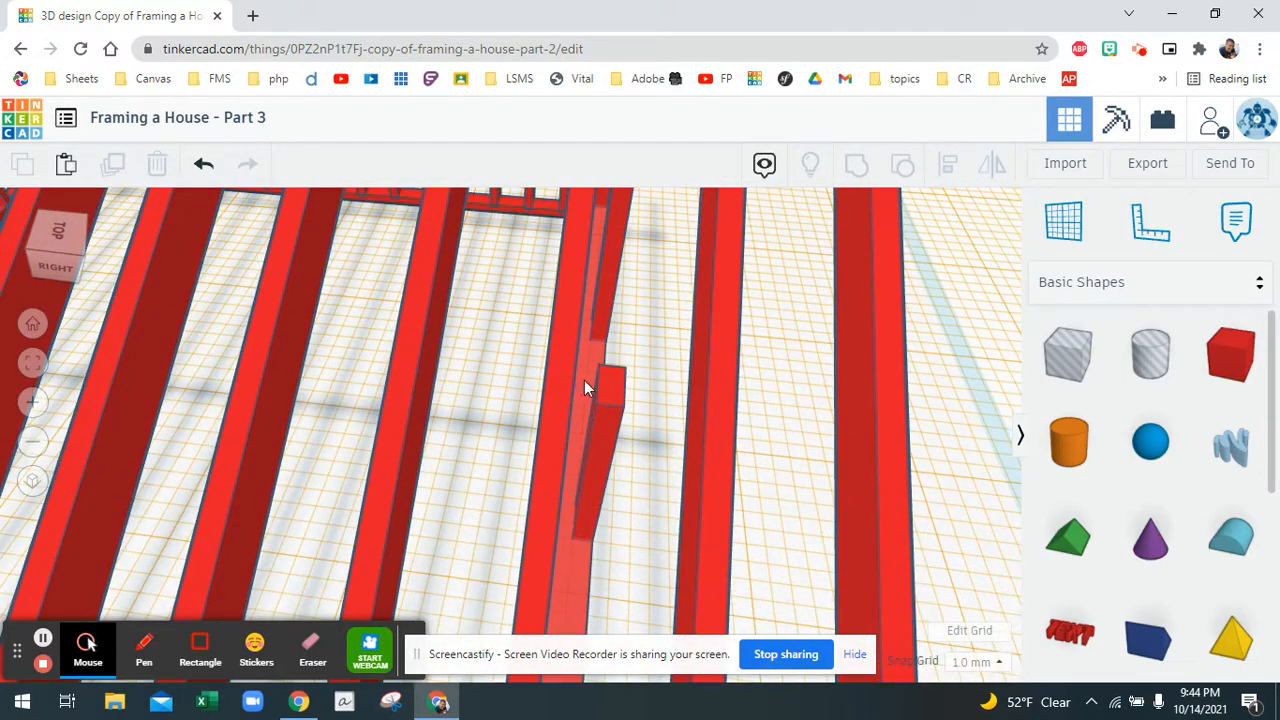
pyautogui.moveTo(668, 375); pyautogui.dragTo(679, 379, button='right')
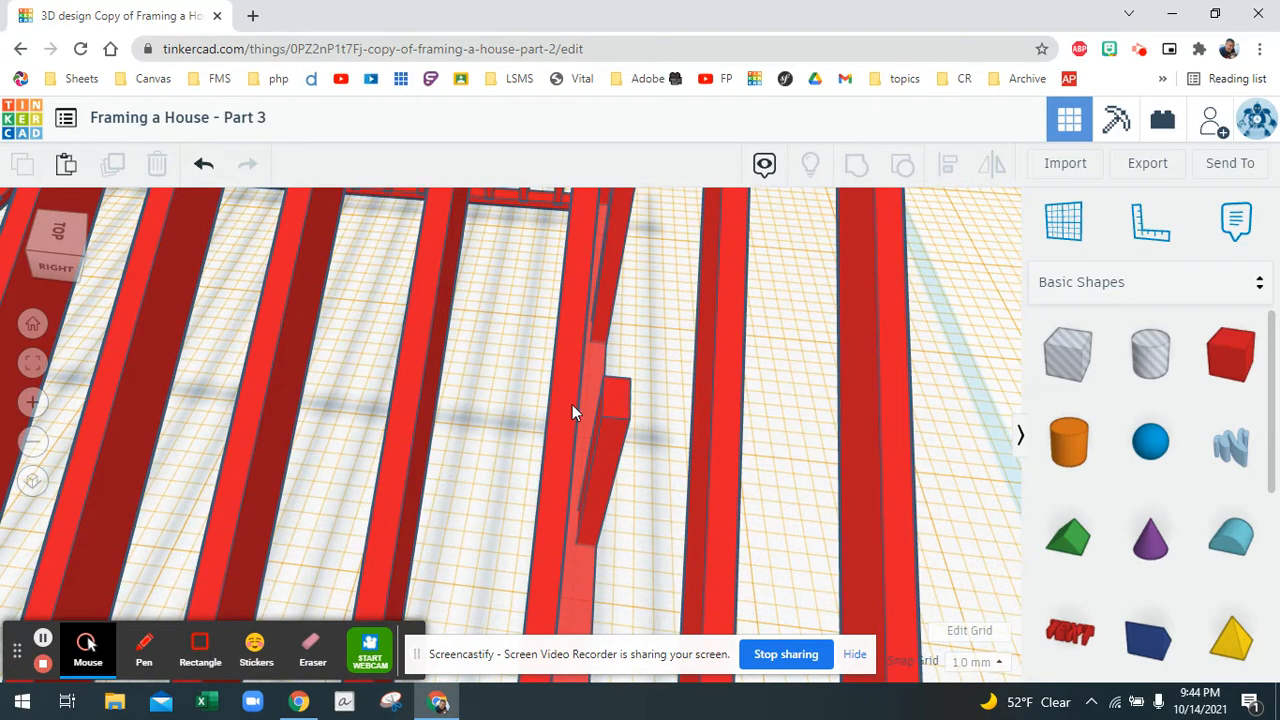
pyautogui.scroll(-4, 572, 404)
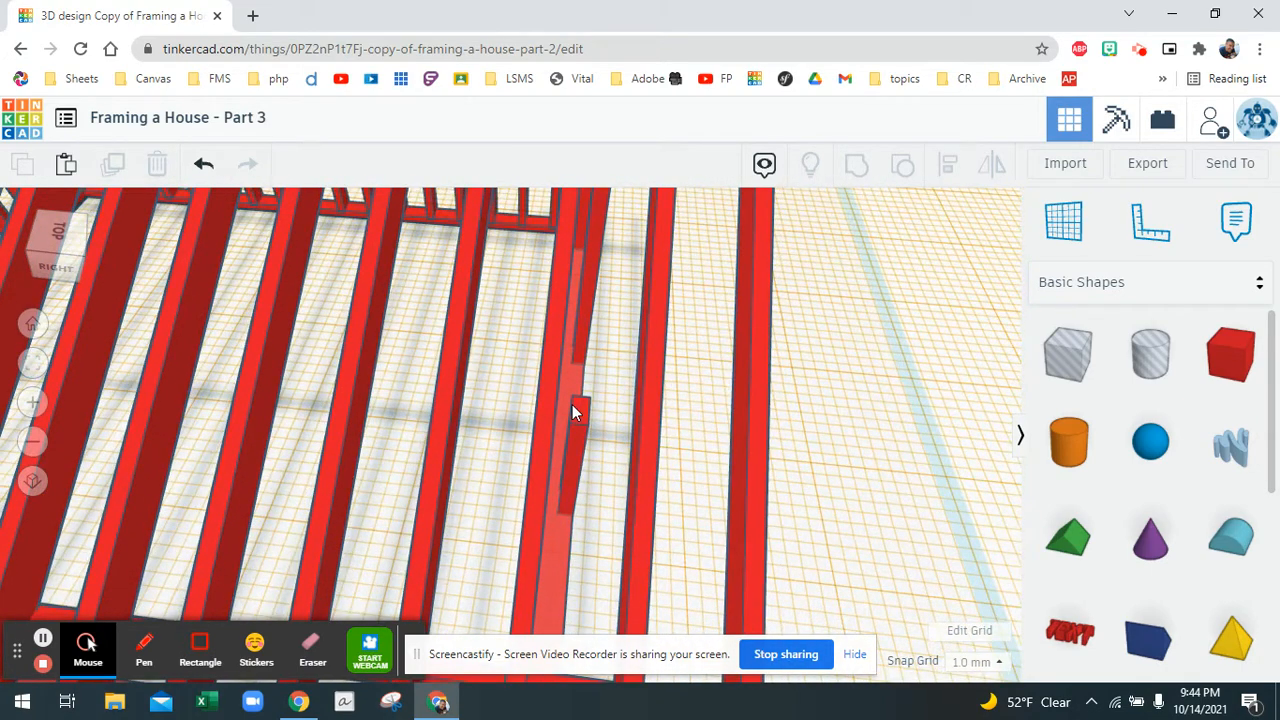
pyautogui.click(575, 411)
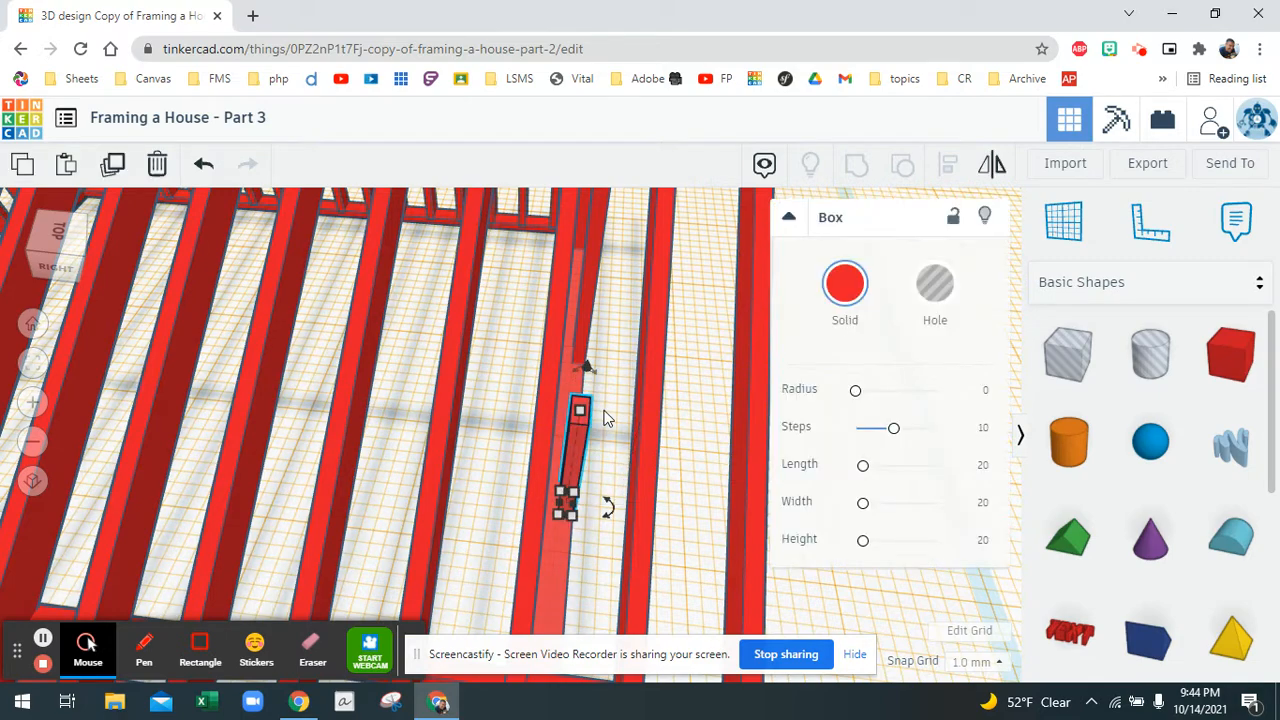
pyautogui.keyDown('shift'); pyautogui.click(585, 316); pyautogui.keyUp('shift')
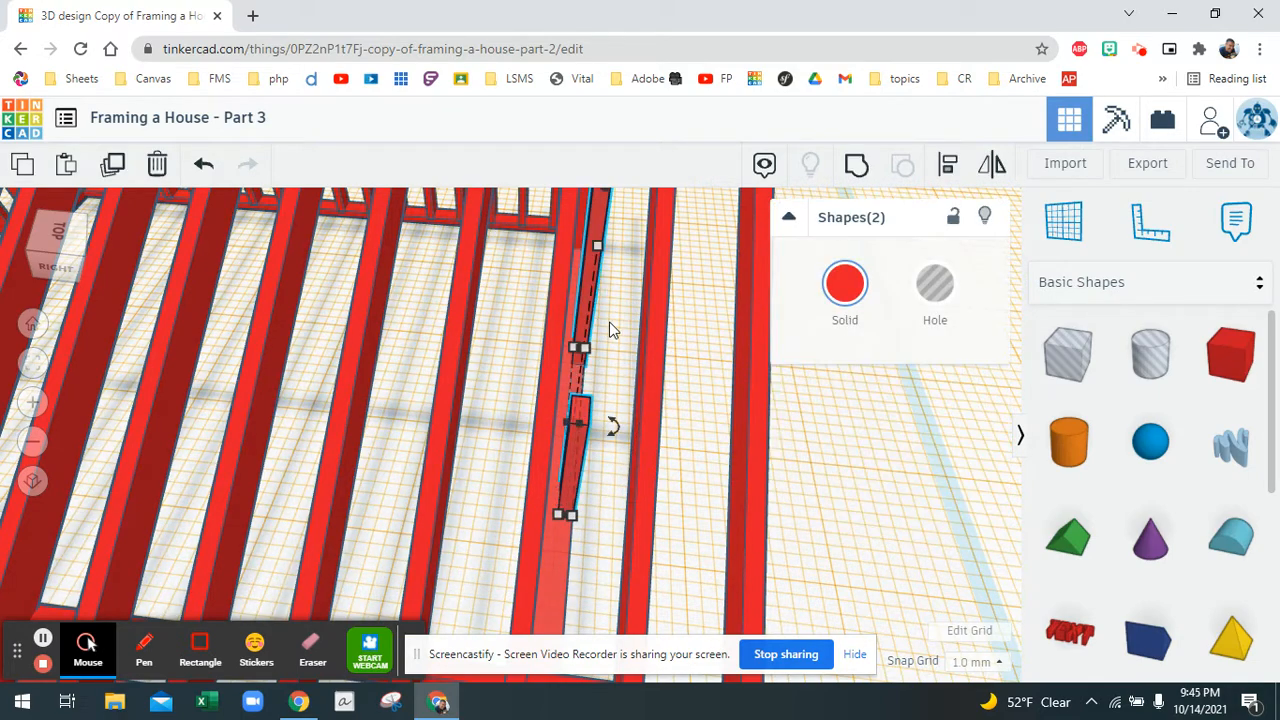
pyautogui.moveTo(613, 330); pyautogui.dragTo(572, 403, button='right')
pyautogui.keyDown('shift'); pyautogui.click(584, 316); pyautogui.keyUp('shift')
pyautogui.keyDown('shift'); pyautogui.click(586, 287); pyautogui.keyUp('shift')
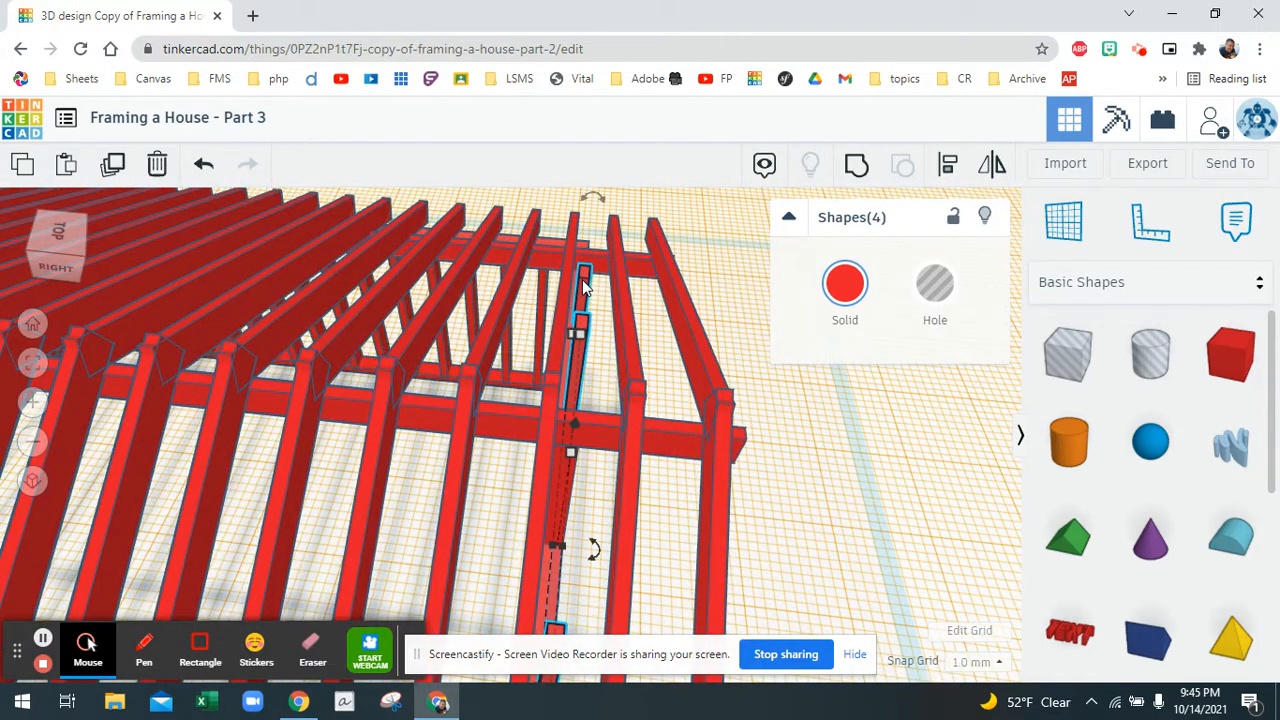
pyautogui.press('Left')
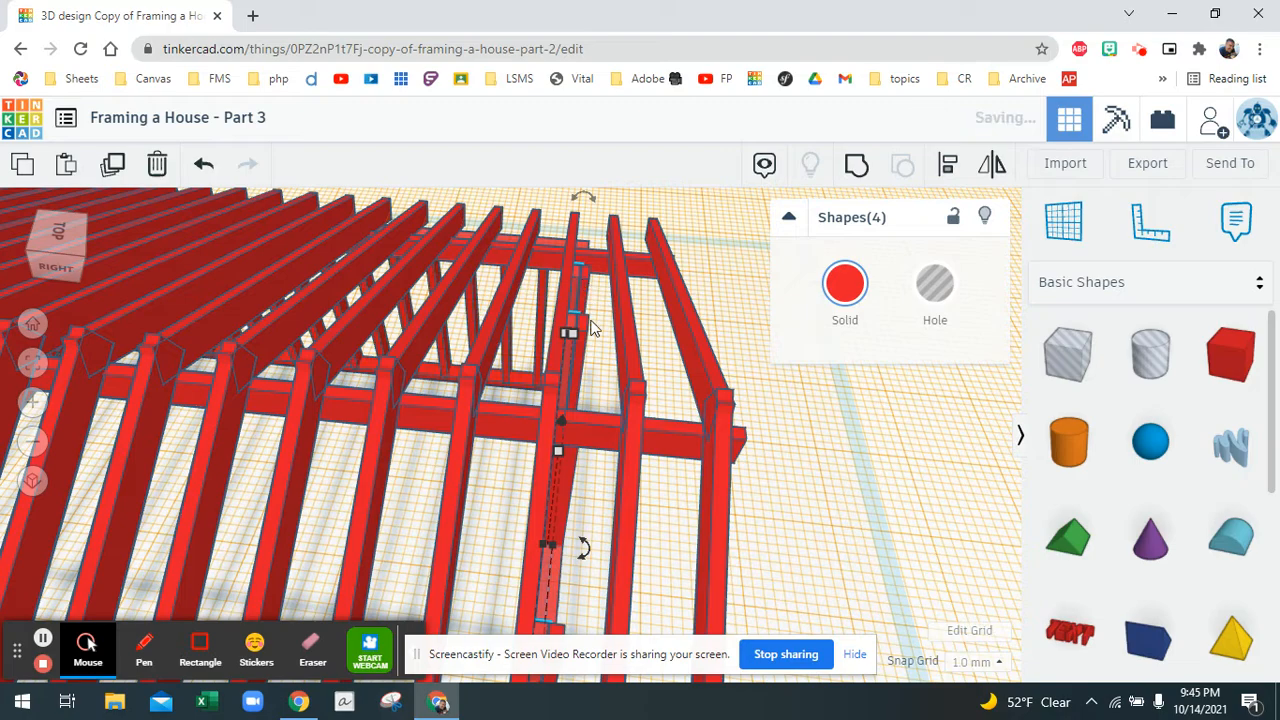
# Shorten the back end of the ridge beam so it ends at the outermost back rafters.
pyautogui.moveTo(563, 552); pyautogui.dragTo(548, 465, button='right')
pyautogui.moveTo(514, 369); pyautogui.dragTo(561, 361, button='right')
pyautogui.click(763, 376)
pyautogui.moveTo(720, 337); pyautogui.dragTo(698, 336, button='right')
pyautogui.click(698, 333)
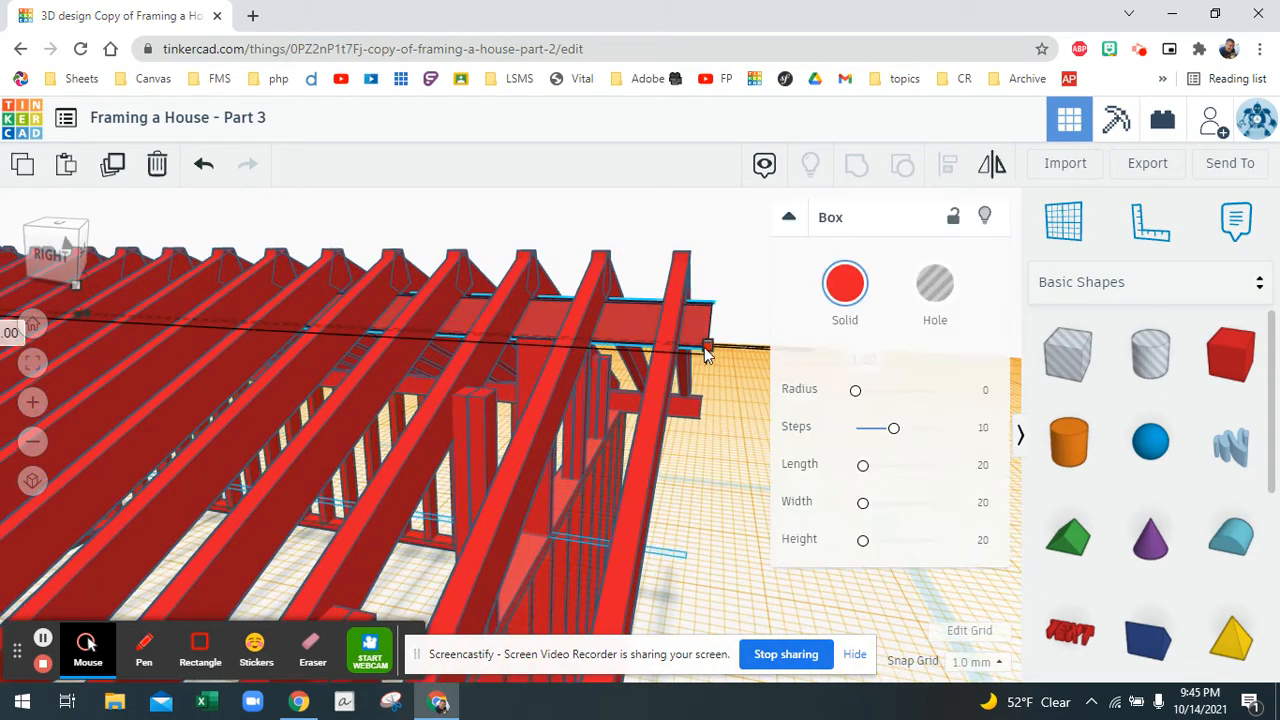
pyautogui.moveTo(706, 347); pyautogui.dragTo(682, 347)
# Shorten the back end of the left side wall's top beam to finish at the outermost back rafter.
pyautogui.moveTo(682, 349); pyautogui.dragTo(315, 430, button='right')
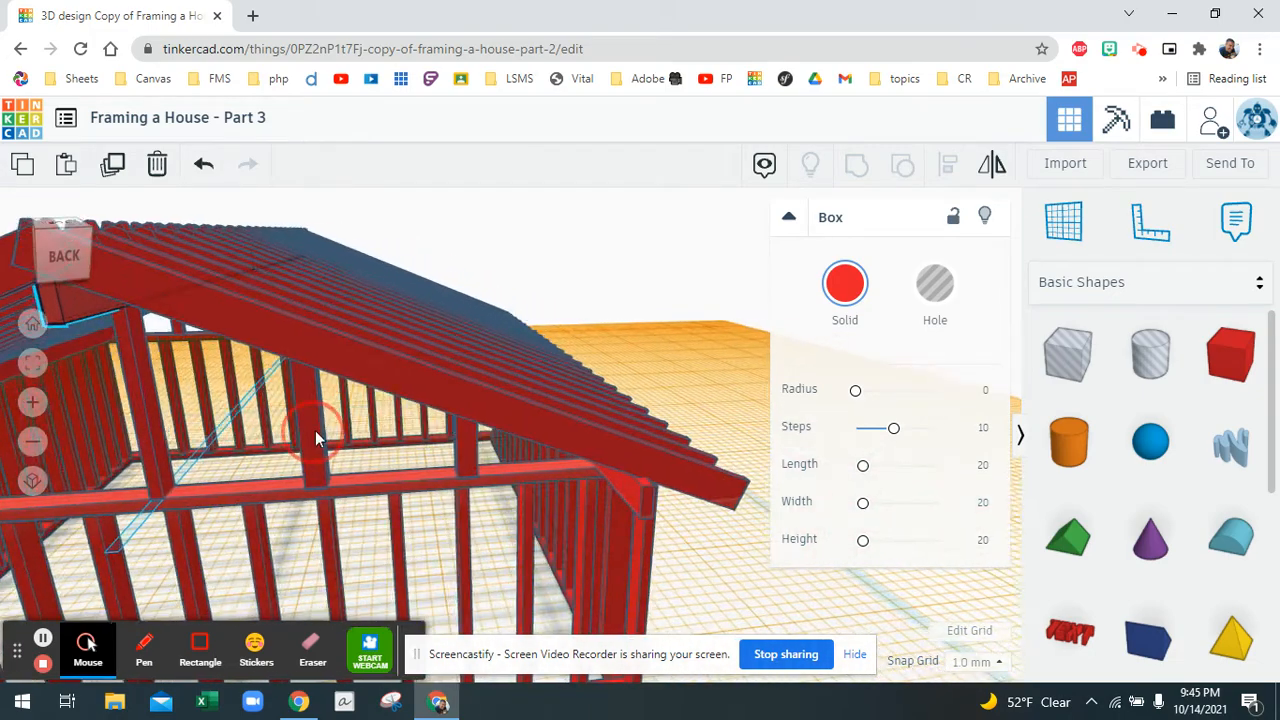
pyautogui.click(645, 503)
pyautogui.scroll(-3, 662, 513)
pyautogui.scroll(6, 667, 515)
pyautogui.moveTo(667, 513); pyautogui.dragTo(486, 471, button='right')
pyautogui.moveTo(497, 447); pyautogui.dragTo(487, 424)
# Shorten the back end of the opposite side wall's top beam to the outermost back rafter and clear the selection.
pyautogui.moveTo(405, 437); pyautogui.dragTo(537, 427, button='right')
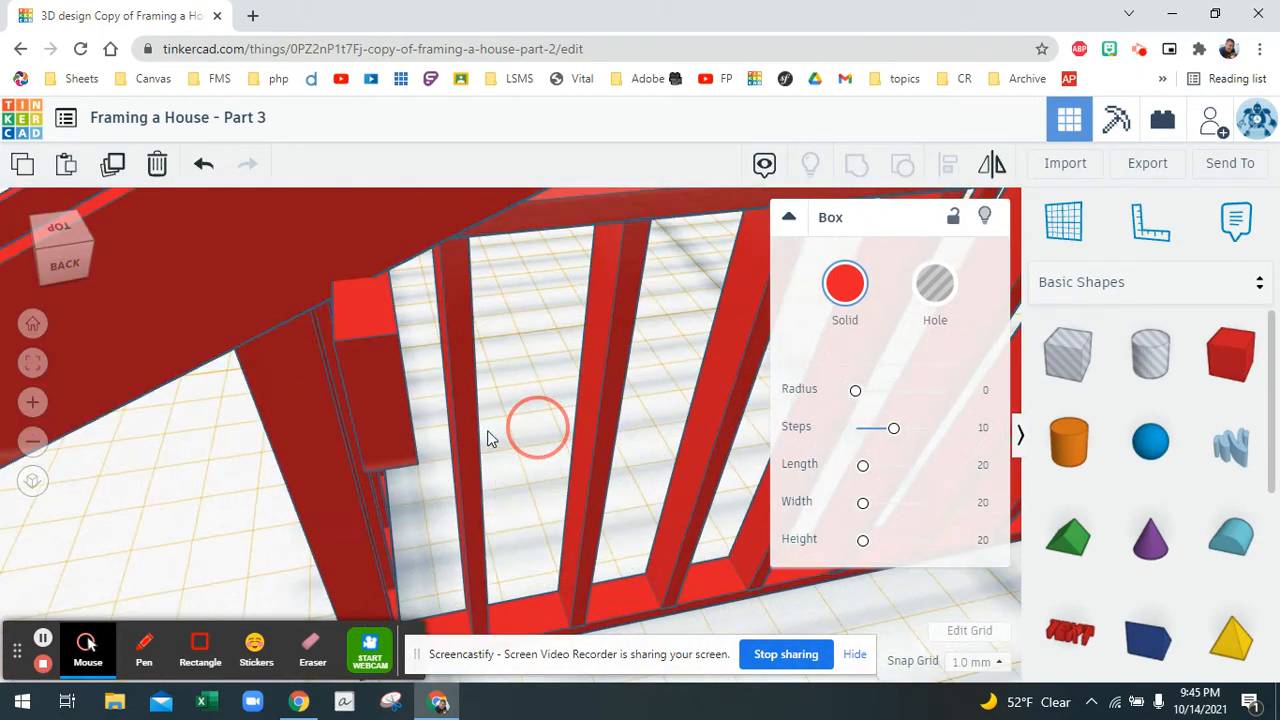
pyautogui.click(379, 395)
pyautogui.moveTo(392, 468); pyautogui.dragTo(387, 402)
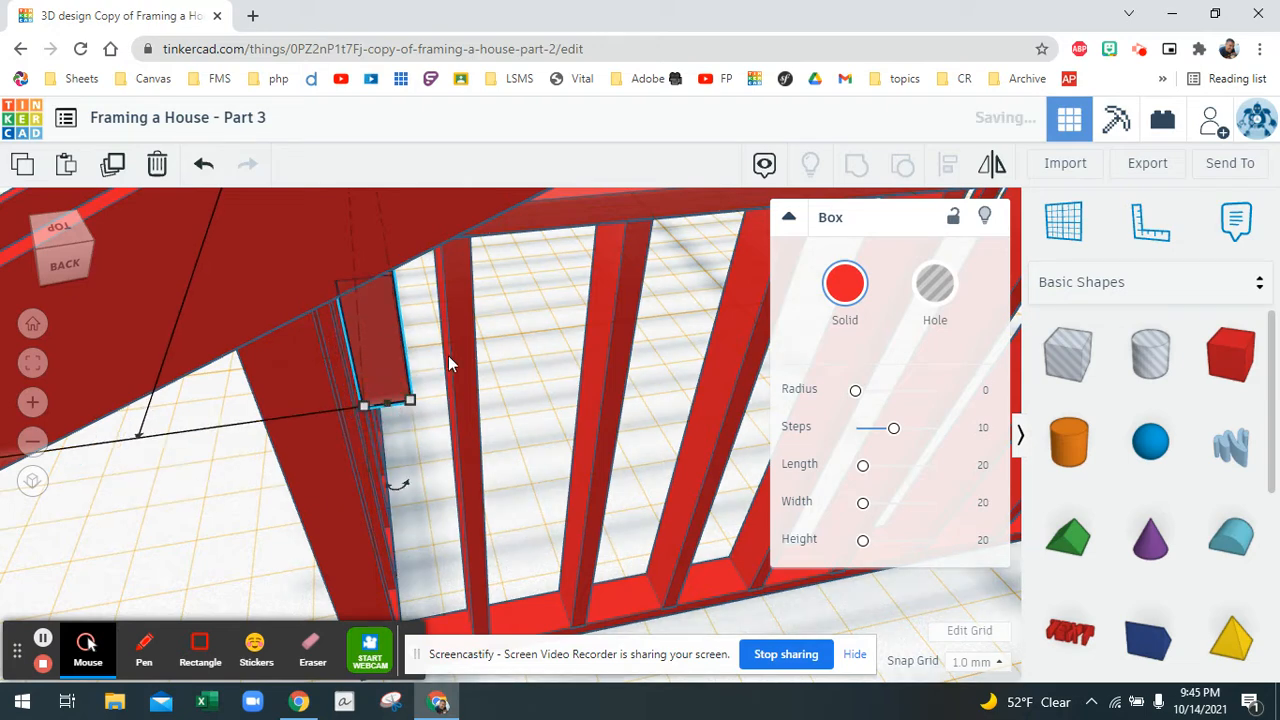
pyautogui.click(515, 342)
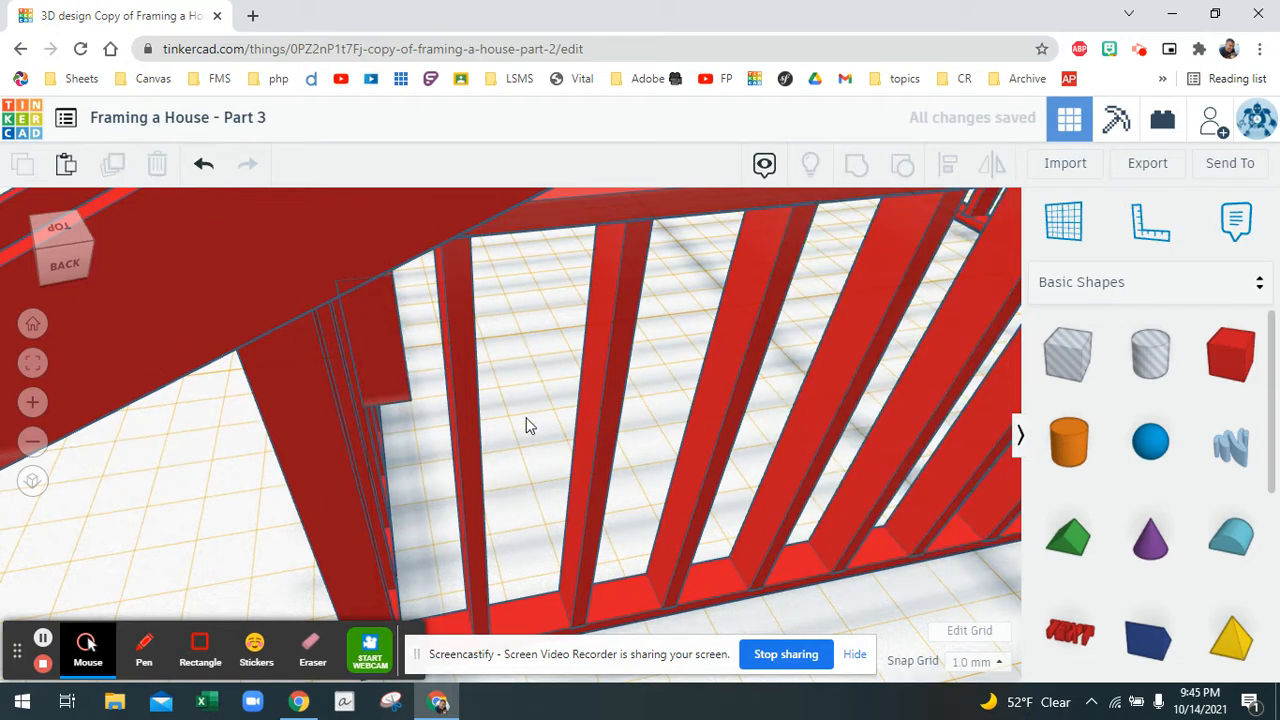
# Place the workplane on the sloped face of a rafter near the front of the left roof side.
pyautogui.scroll(-10, 238, 490)
pyautogui.moveTo(384, 487); pyautogui.dragTo(1007, 427, button='right')
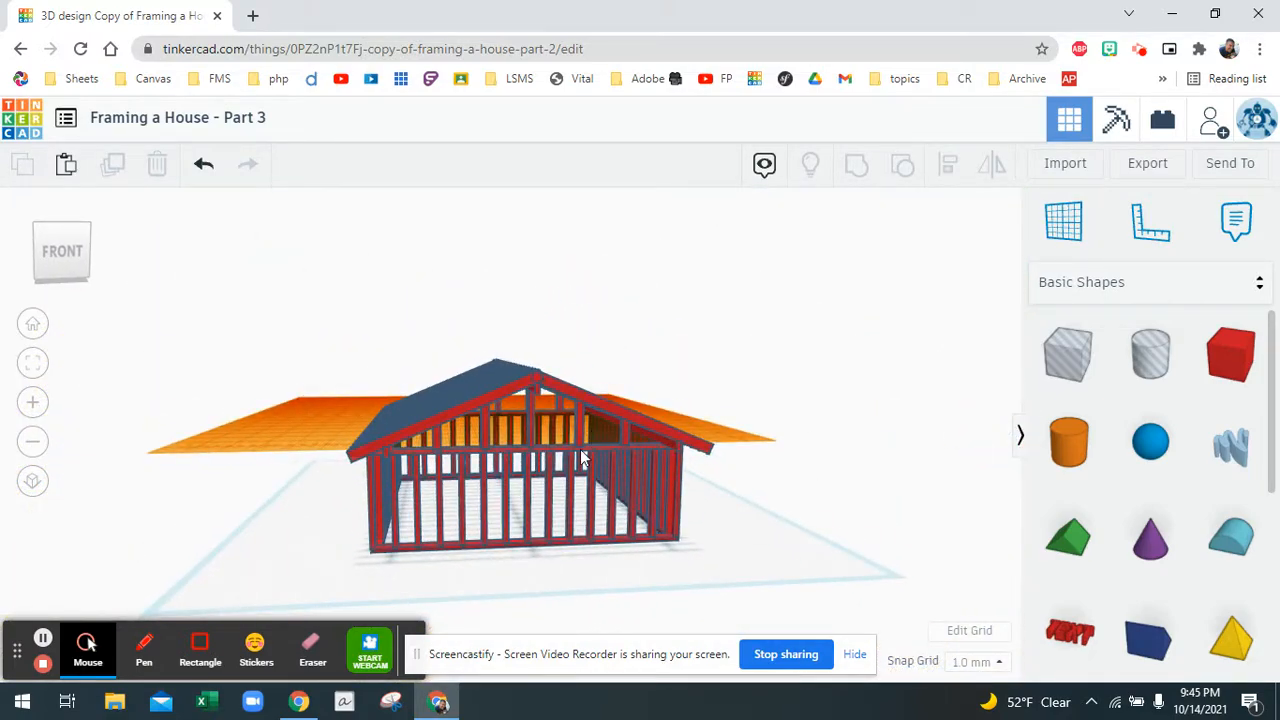
pyautogui.moveTo(577, 460); pyautogui.dragTo(690, 465, button='right')
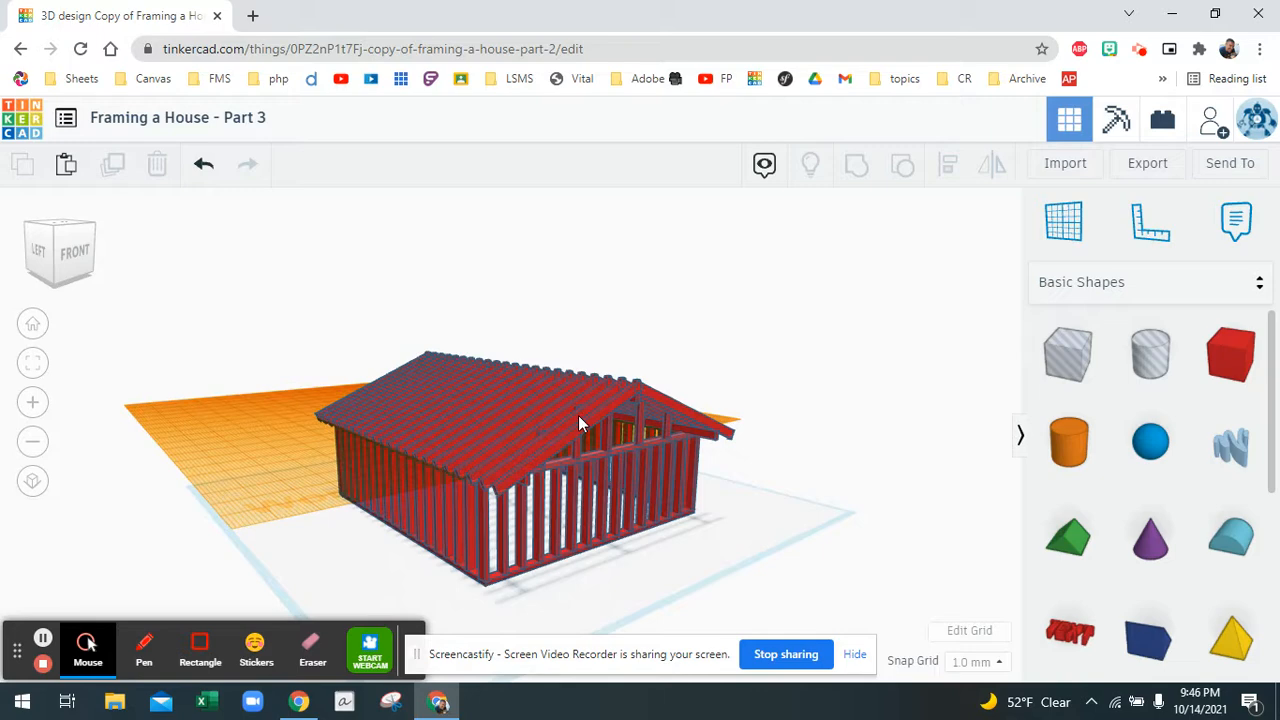
pyautogui.scroll(10, 578, 415)
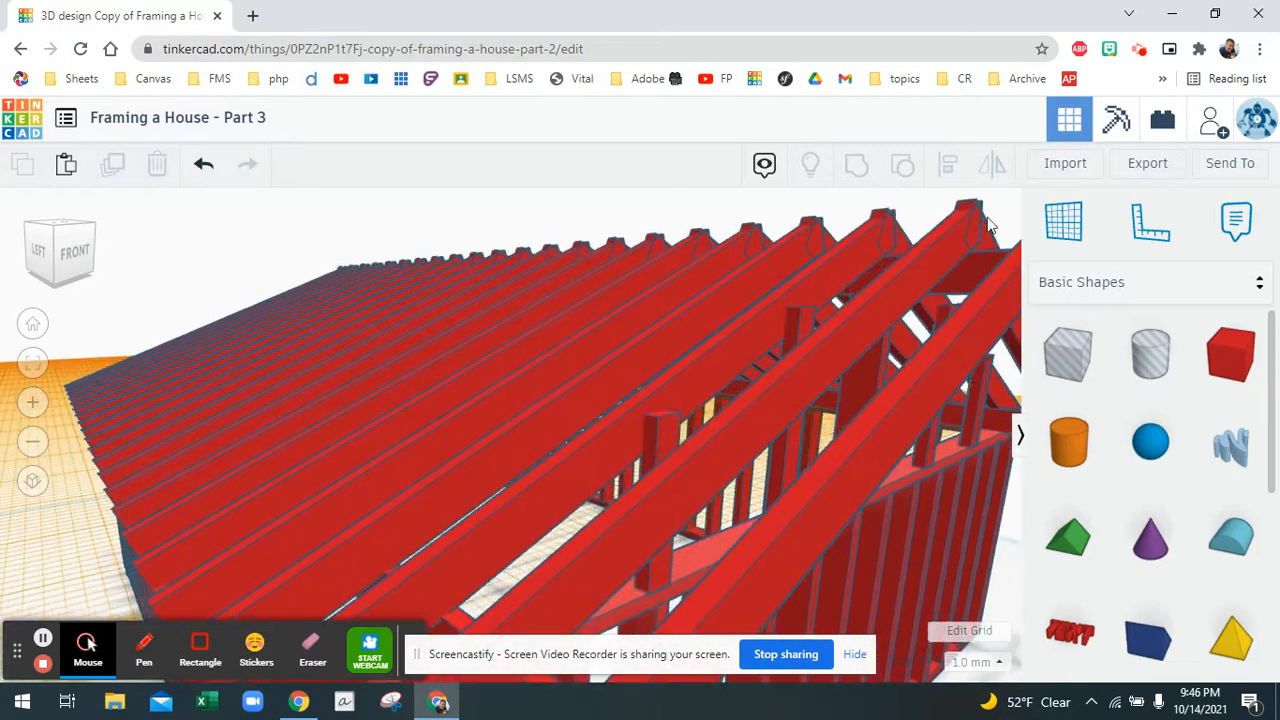
pyautogui.moveTo(1066, 224); pyautogui.dragTo(753, 394)
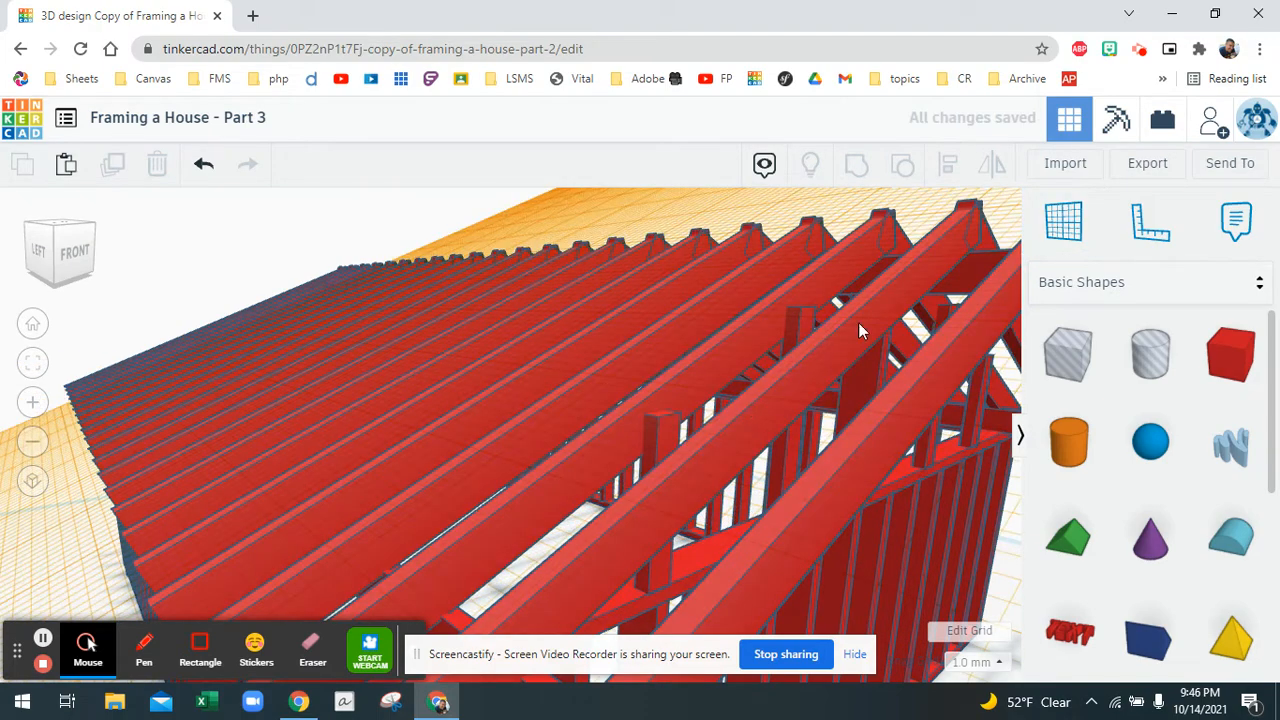
pyautogui.moveTo(789, 367); pyautogui.dragTo(862, 410, button='right')
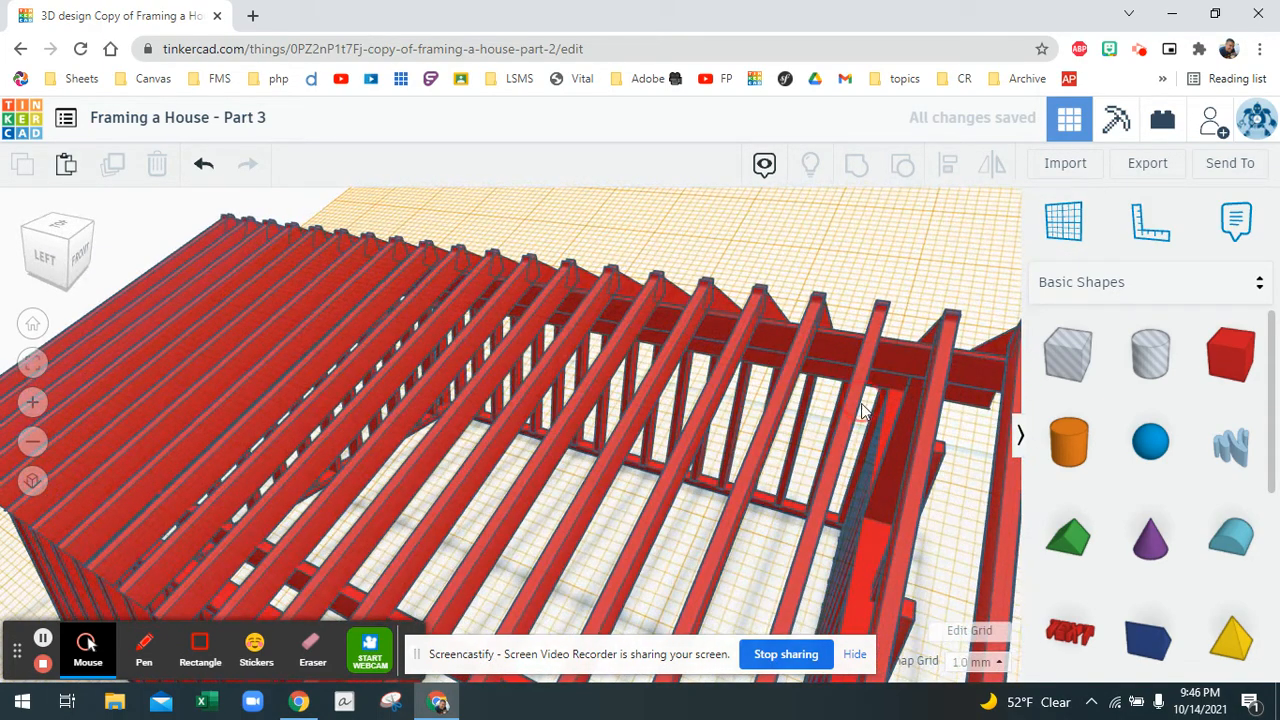
# Place a box on the left rafters, stretch it to 118 mm along the ridge and flatten it to 1 mm thick.
pyautogui.click(1205, 352)
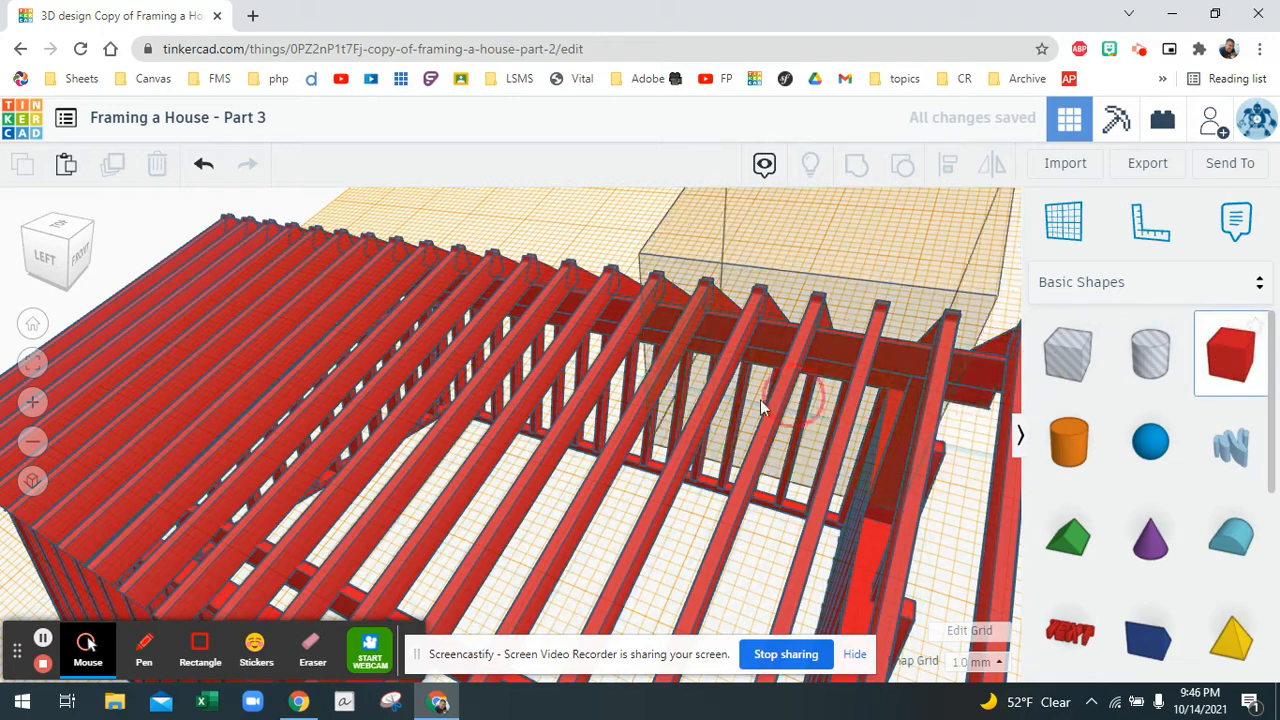
pyautogui.click(740, 420)
pyautogui.moveTo(635, 385); pyautogui.dragTo(110, 283)
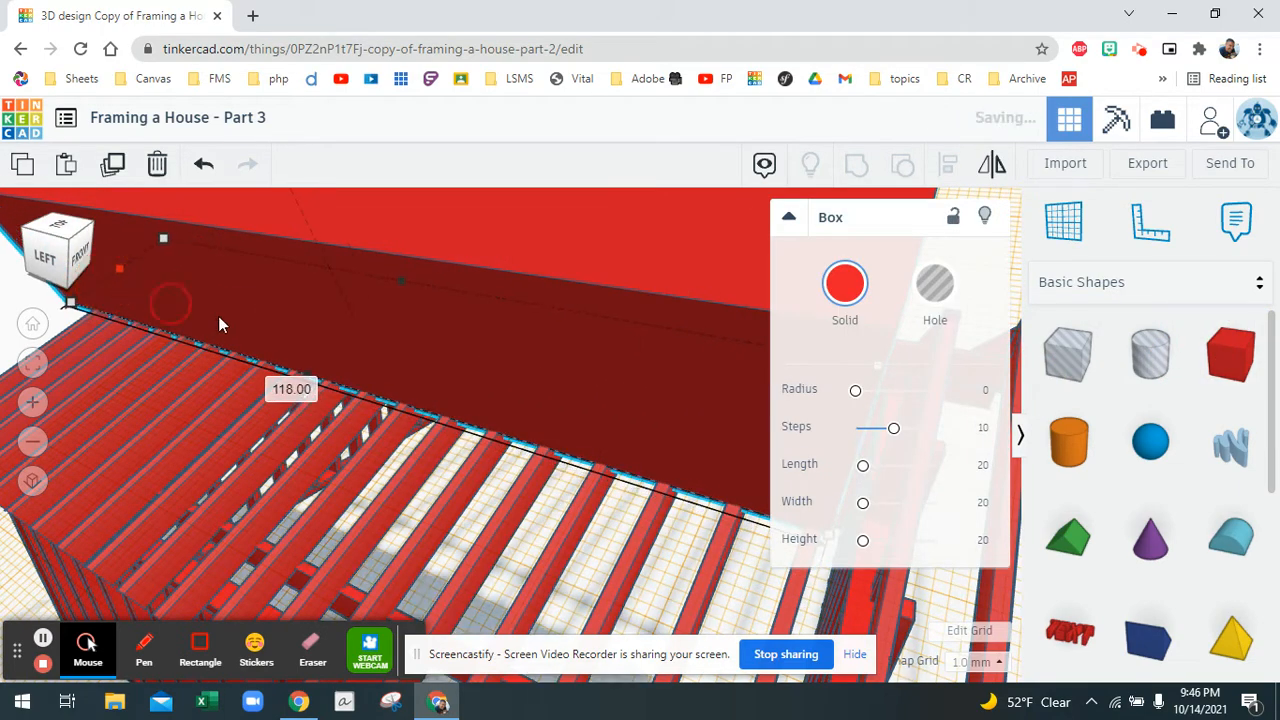
pyautogui.scroll(-5, 440, 427)
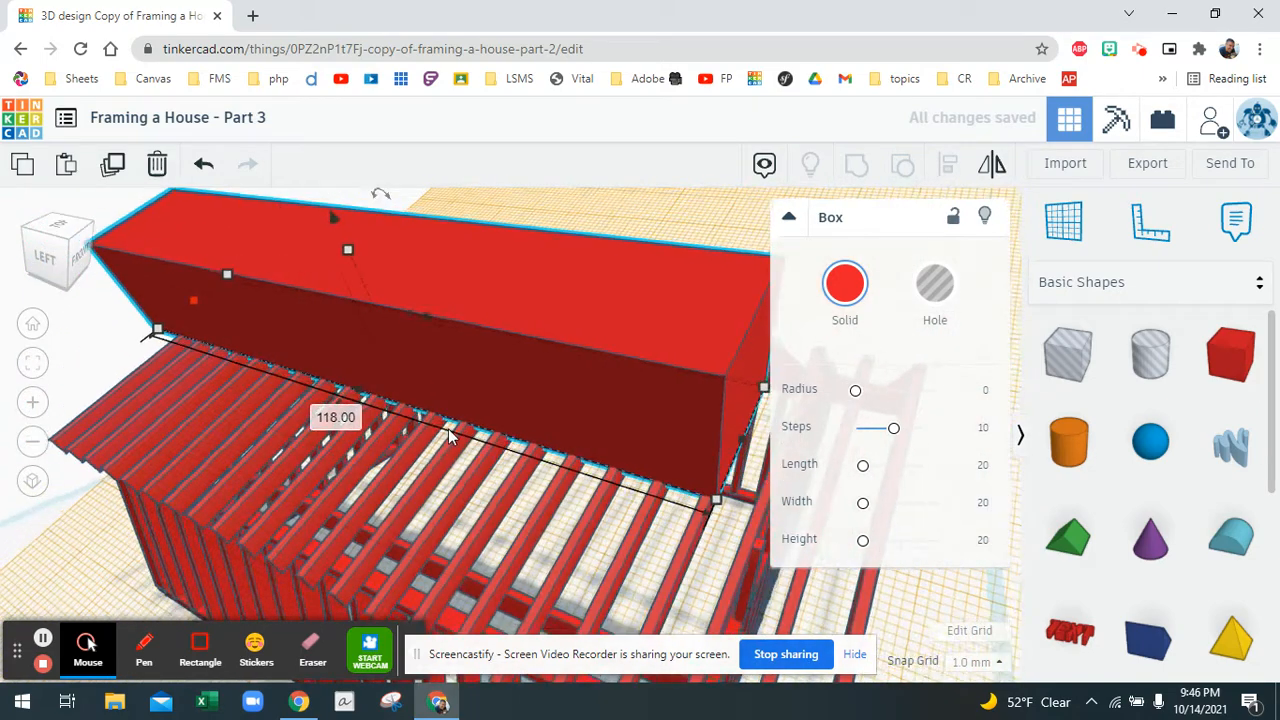
pyautogui.moveTo(356, 269); pyautogui.dragTo(381, 349)
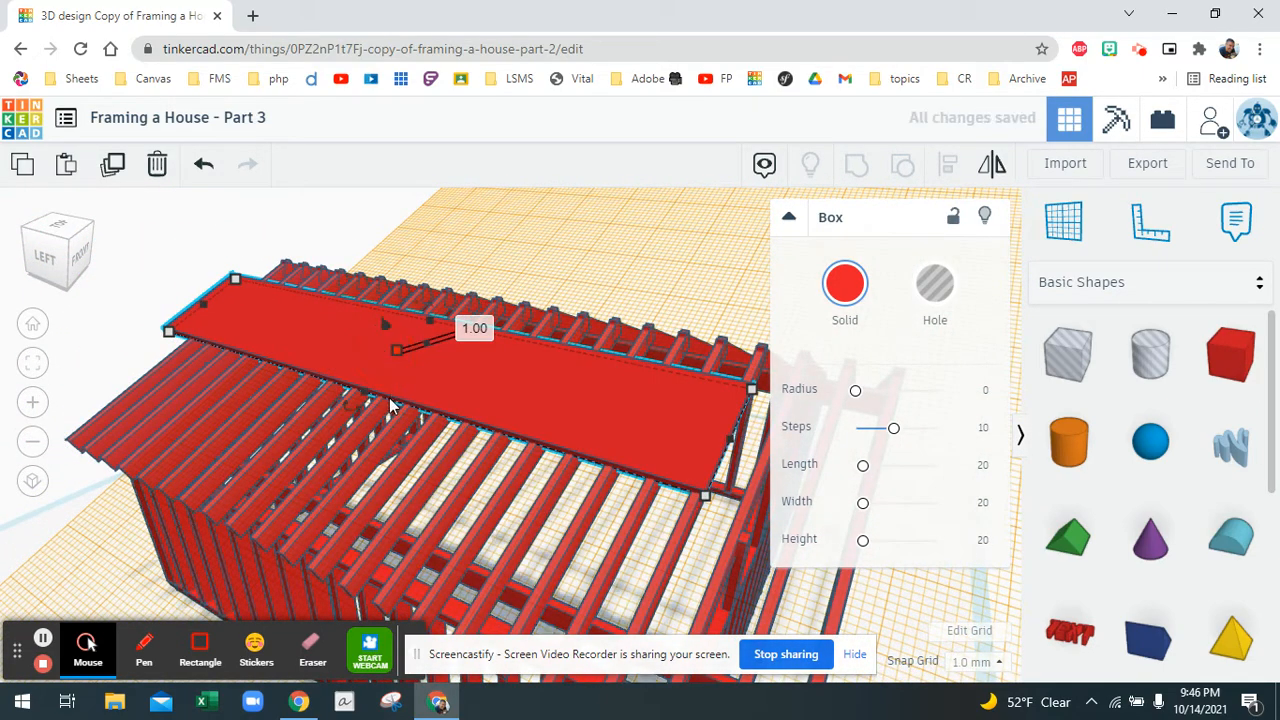
# Stretch the panel down the slope to the eaves, lengthen it to 136 mm toward the front, and extend its upper edge to the ridge.
pyautogui.moveTo(363, 397); pyautogui.dragTo(240, 550)
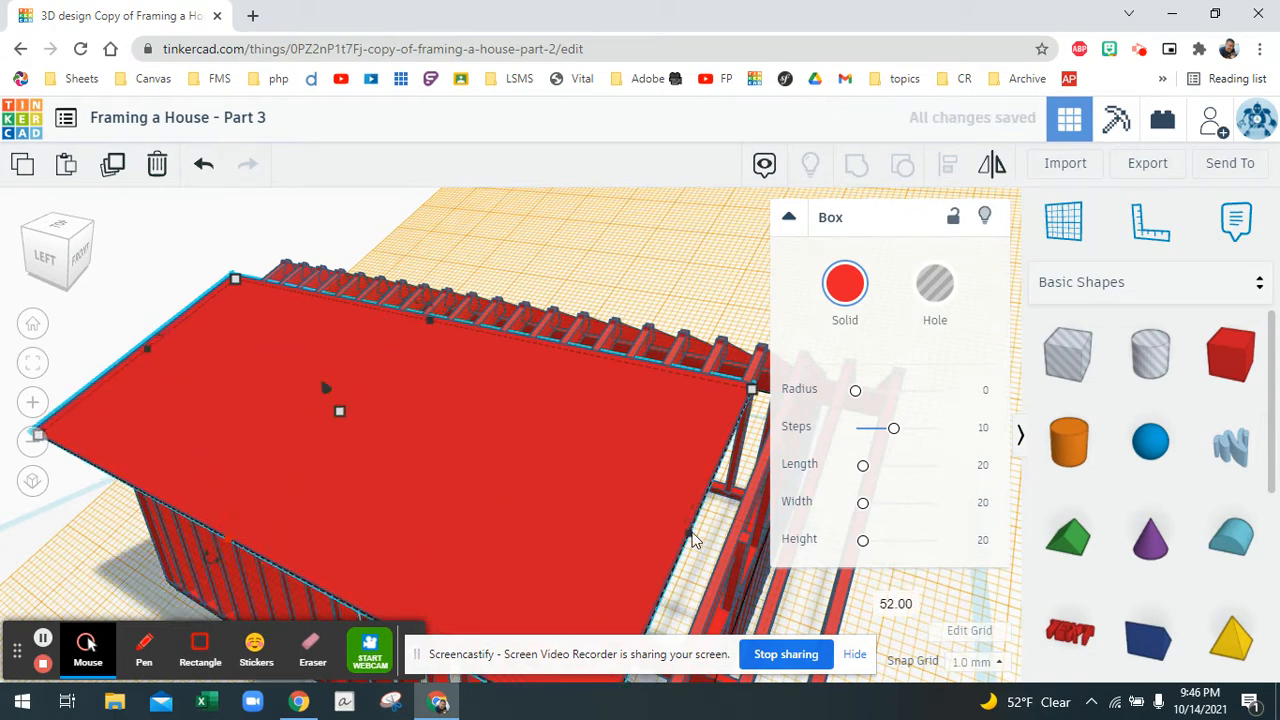
pyautogui.moveTo(688, 533); pyautogui.dragTo(850, 600)
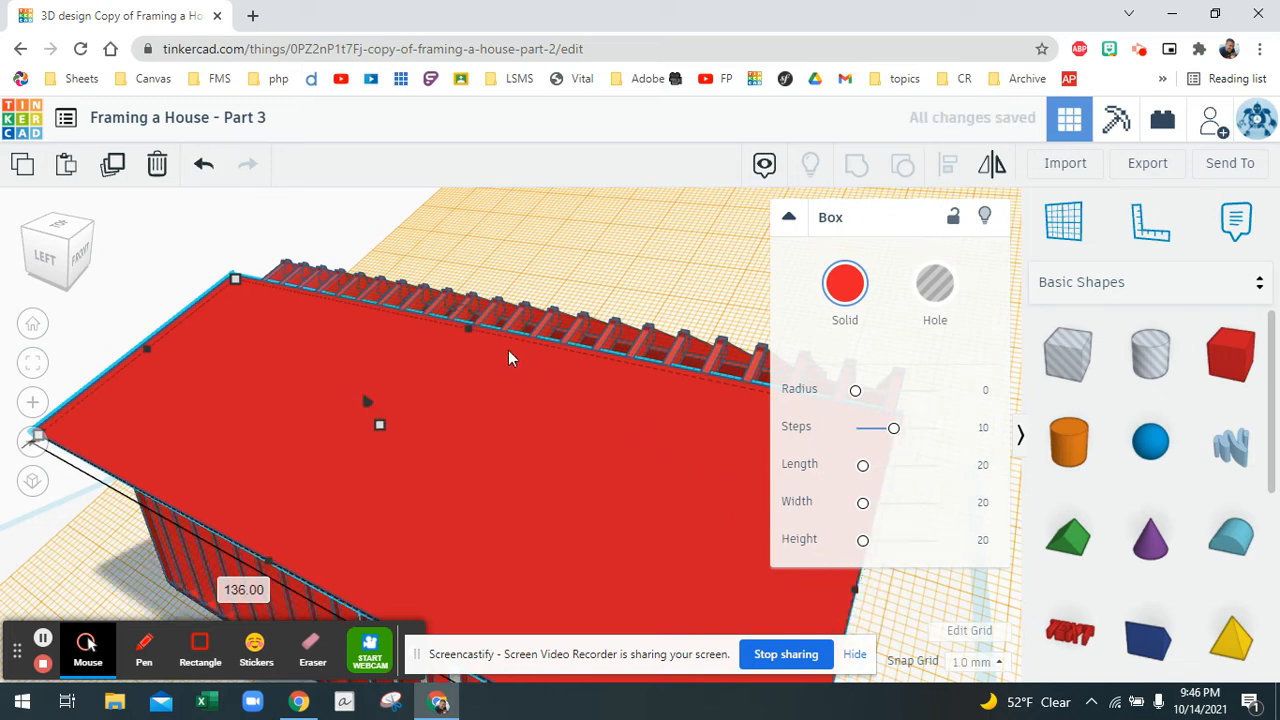
pyautogui.moveTo(466, 332); pyautogui.dragTo(500, 307)
# Thin the roof panel to 0.01 mm, then restore its thickness to 1 mm.
pyautogui.moveTo(494, 413); pyautogui.dragTo(392, 356, button='right')
pyautogui.moveTo(377, 346)
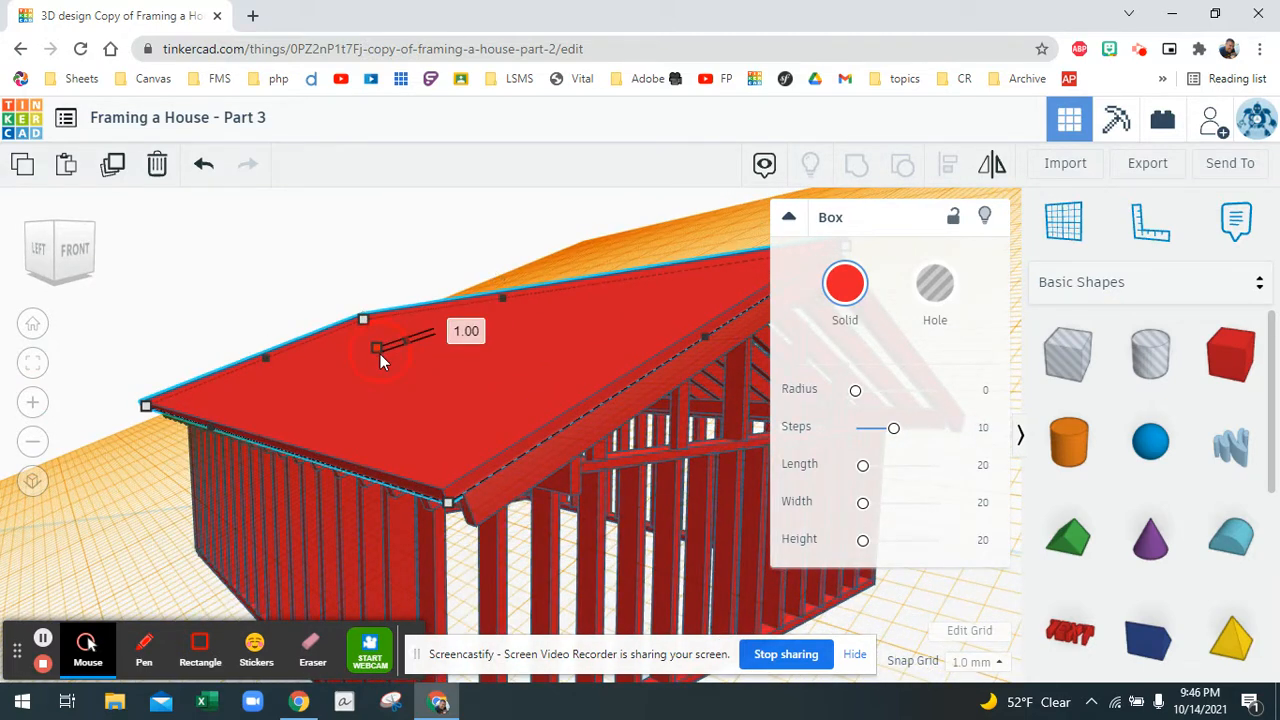
pyautogui.moveTo(380, 357); pyautogui.dragTo(381, 350)
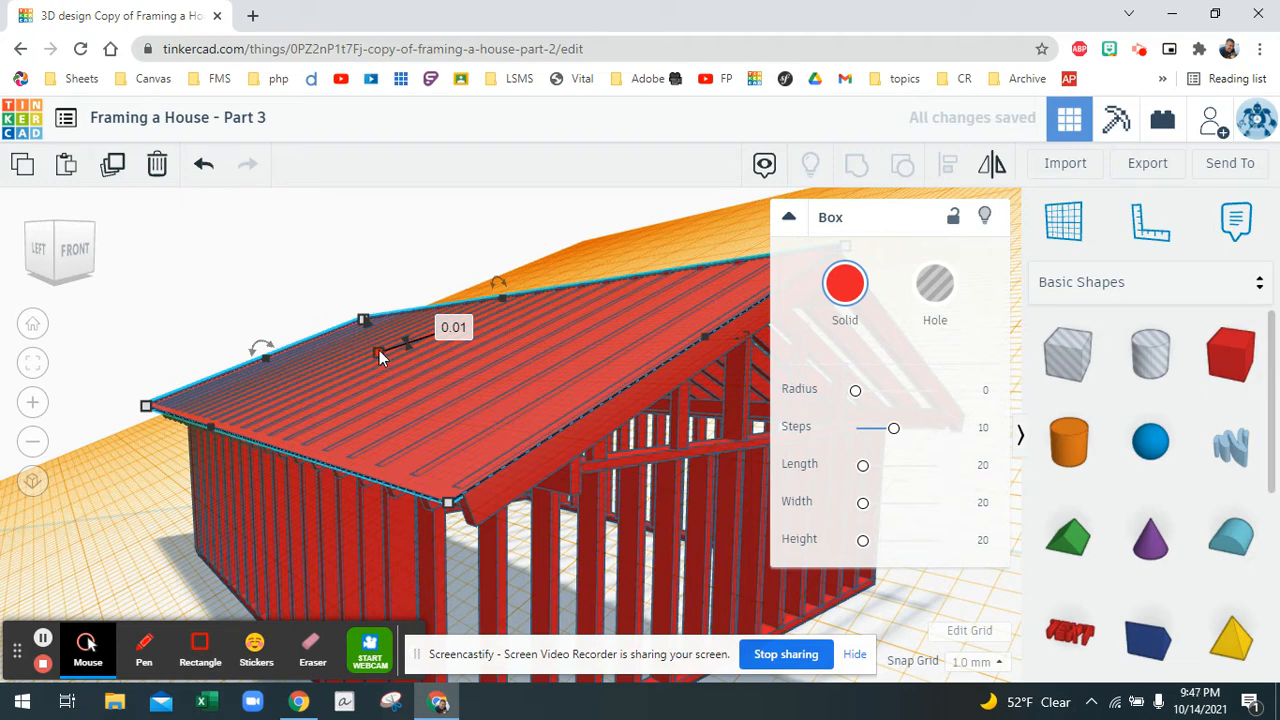
pyautogui.click(453, 326)
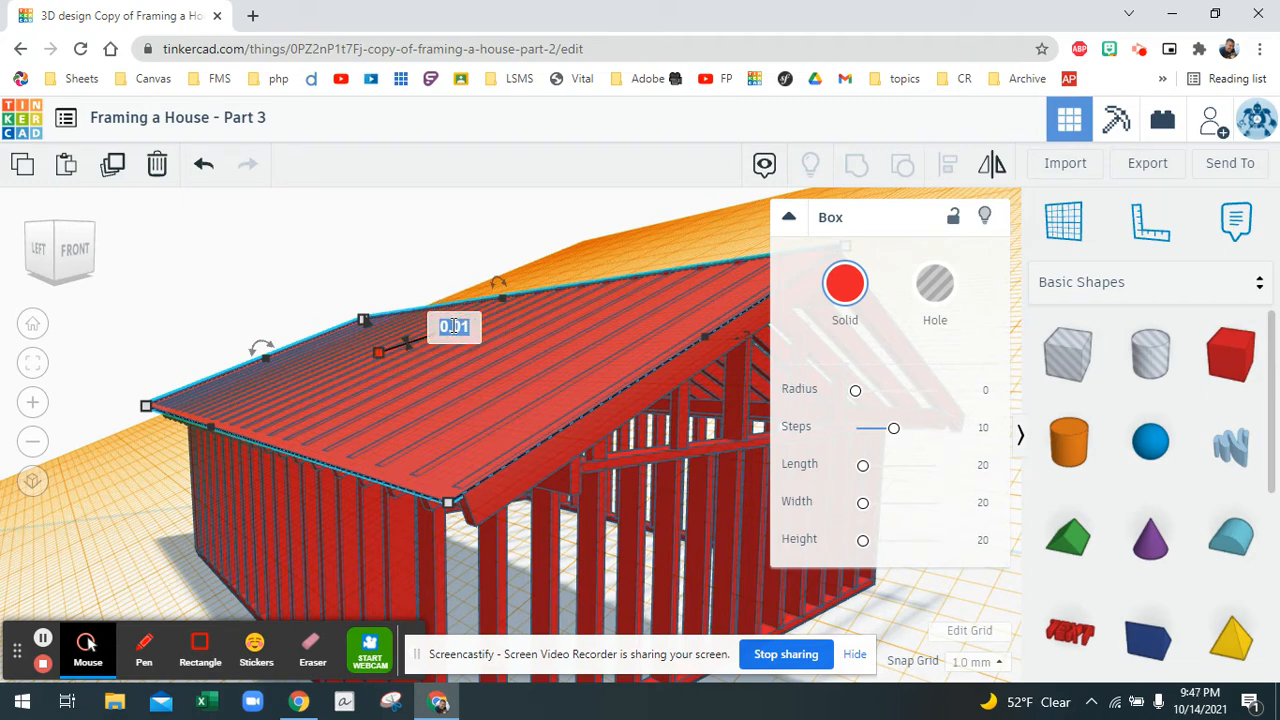
pyautogui.write('1')
pyautogui.press('Return')
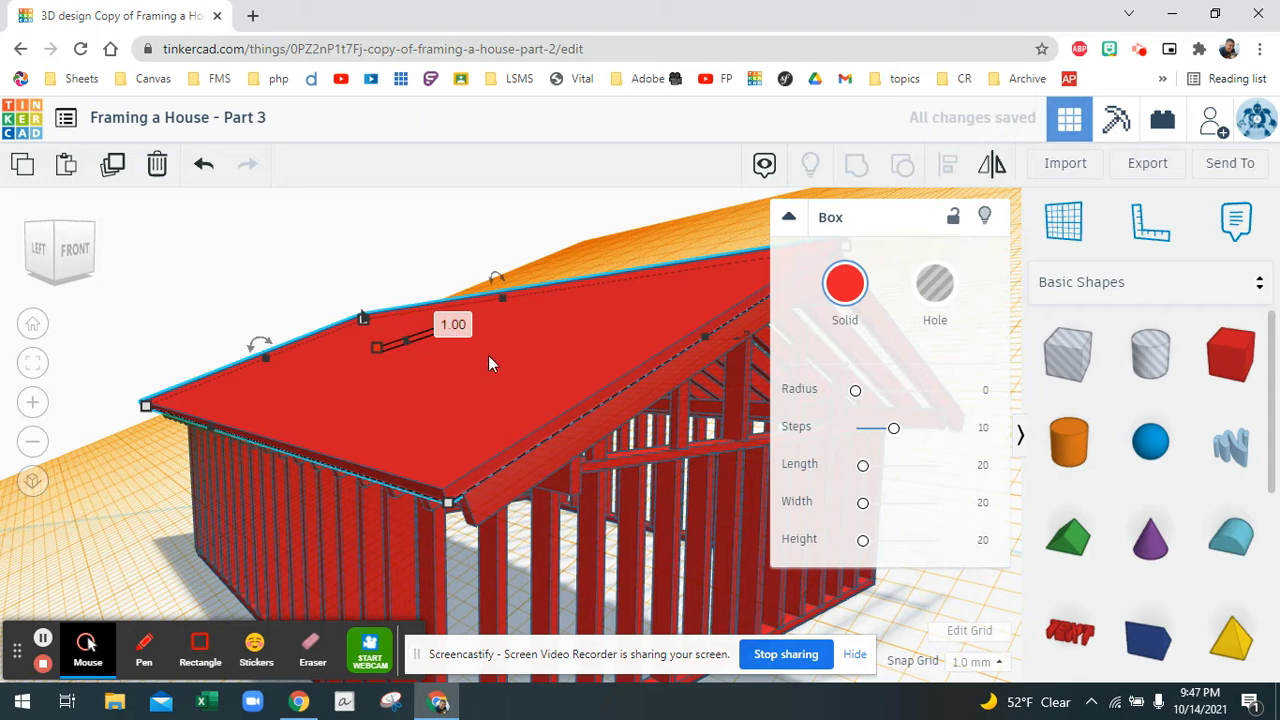
# Trim the panel's upper edge to the ridge centre and set the workplane on the flat top of the front wall's top beam.
pyautogui.moveTo(569, 354); pyautogui.dragTo(463, 358, button='right')
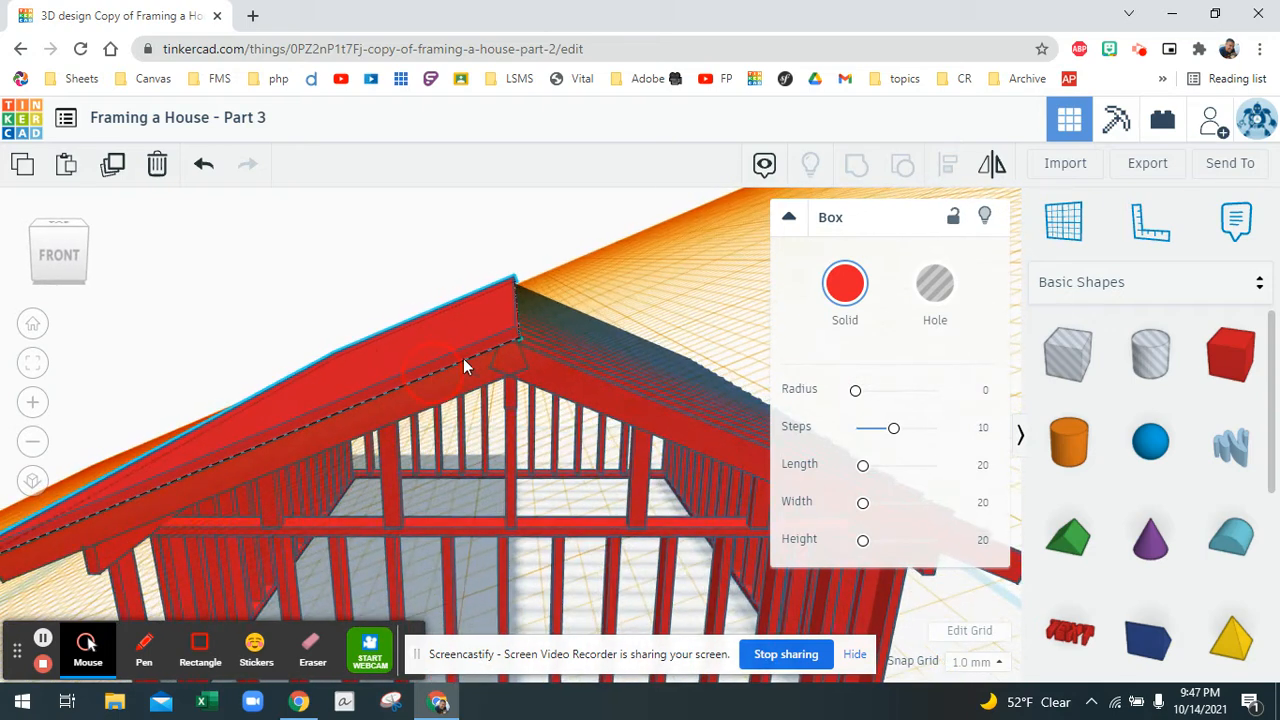
pyautogui.moveTo(516, 296); pyautogui.dragTo(513, 294)
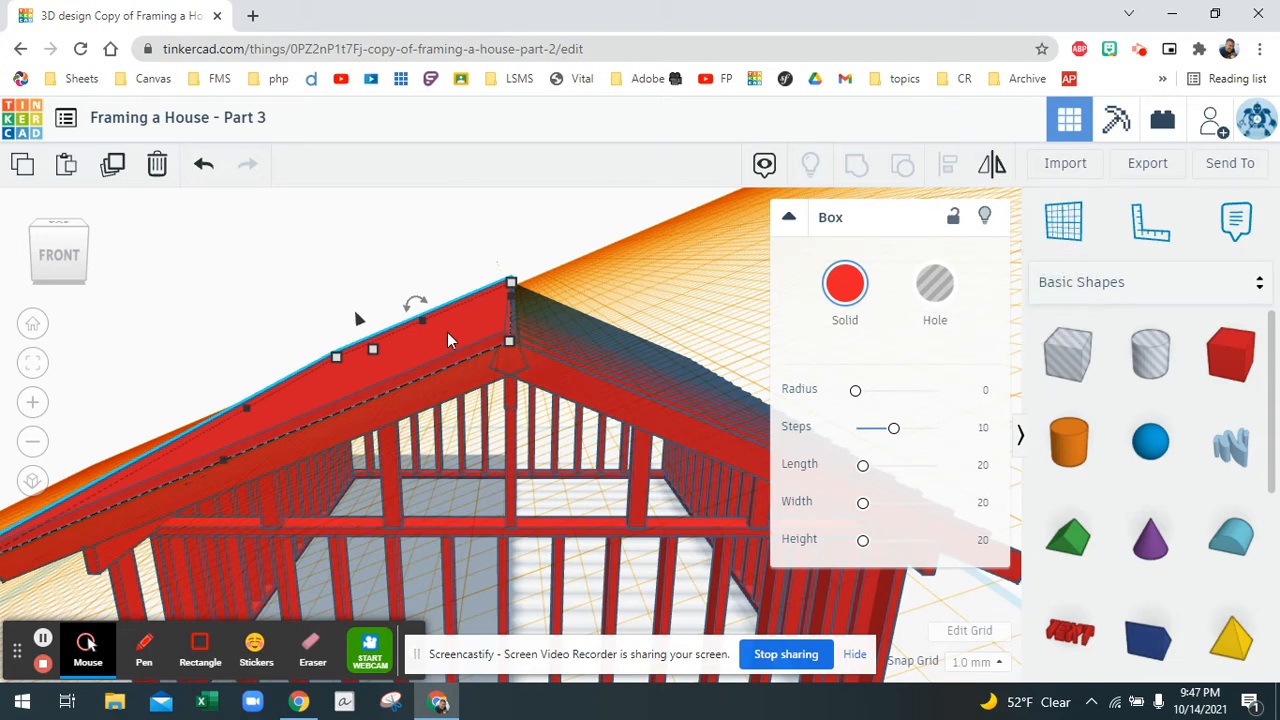
pyautogui.click(1062, 232)
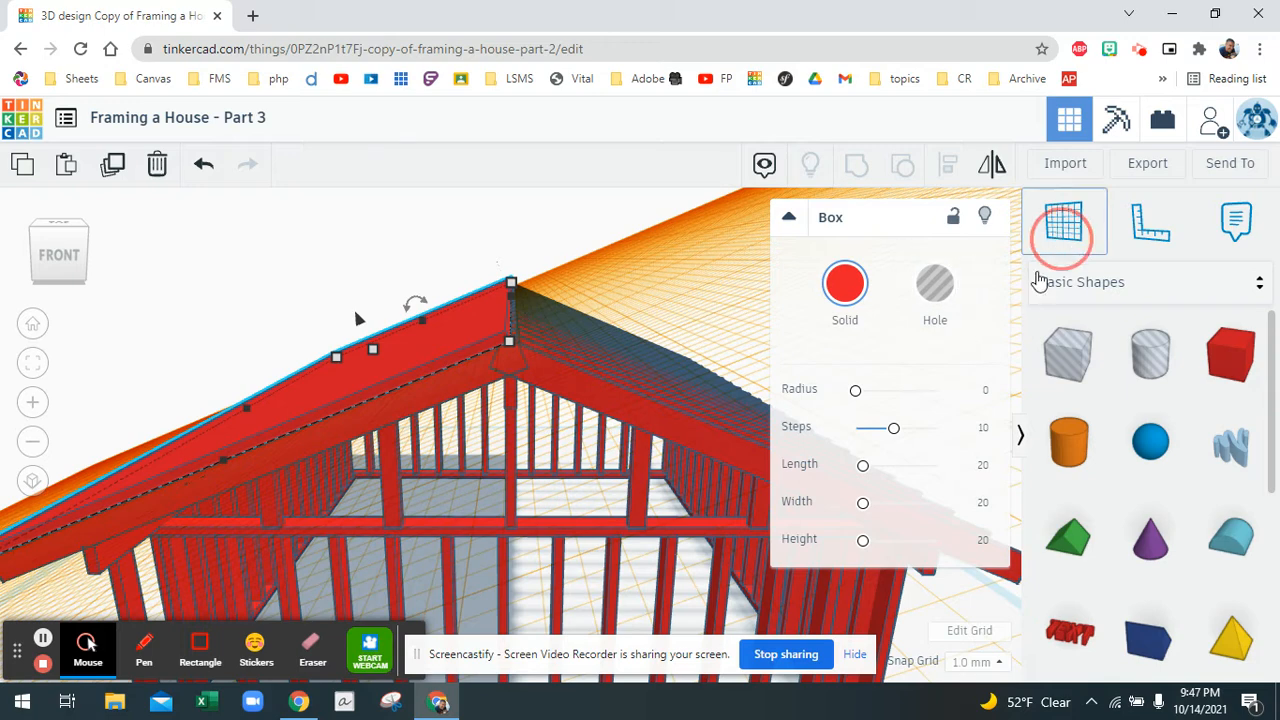
pyautogui.click(547, 526)
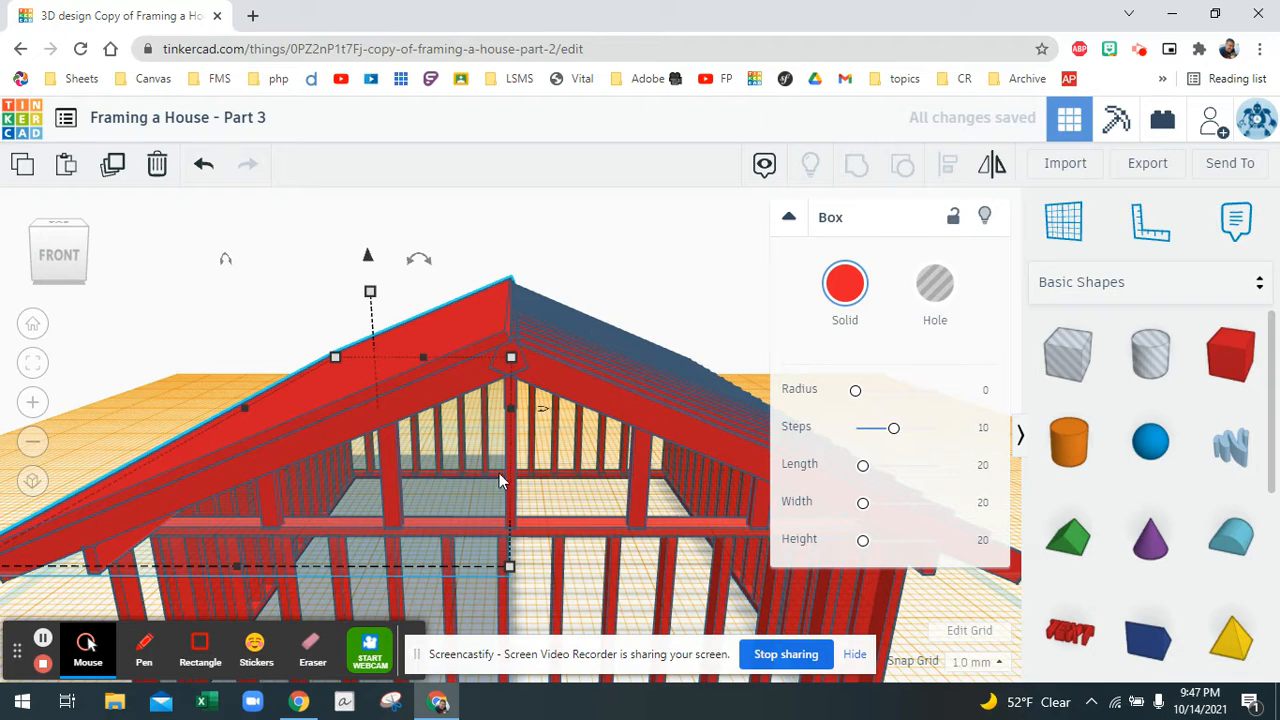
# Duplicate the roof panel and mirror the copy across the house's width, placing it on the opposite roof slope.
pyautogui.click(449, 252)
pyautogui.click(438, 324)
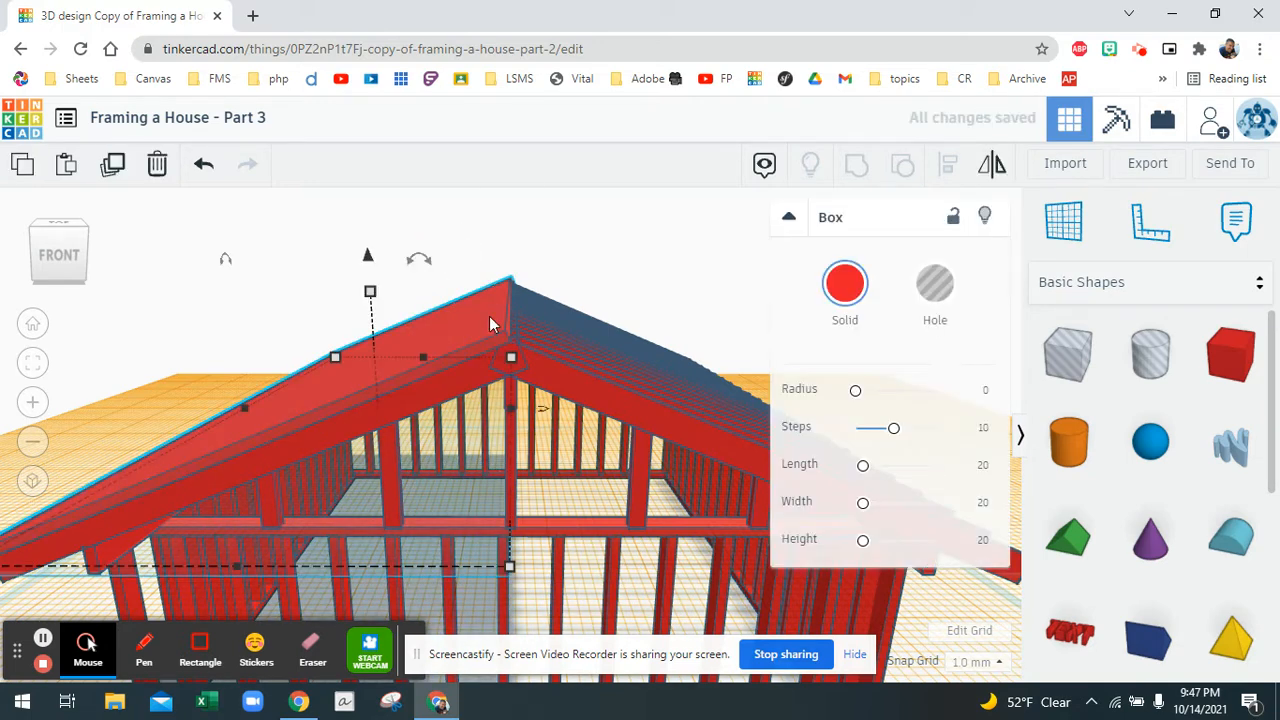
pyautogui.click(987, 168)
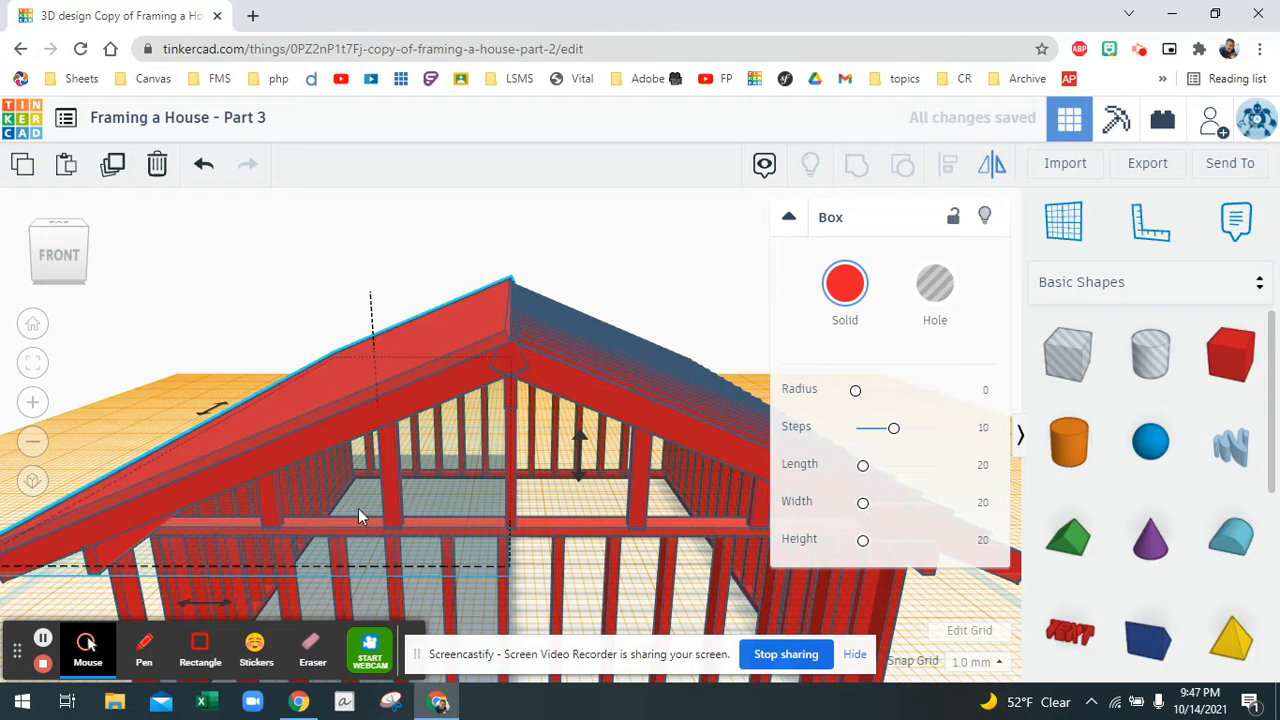
pyautogui.click(210, 605)
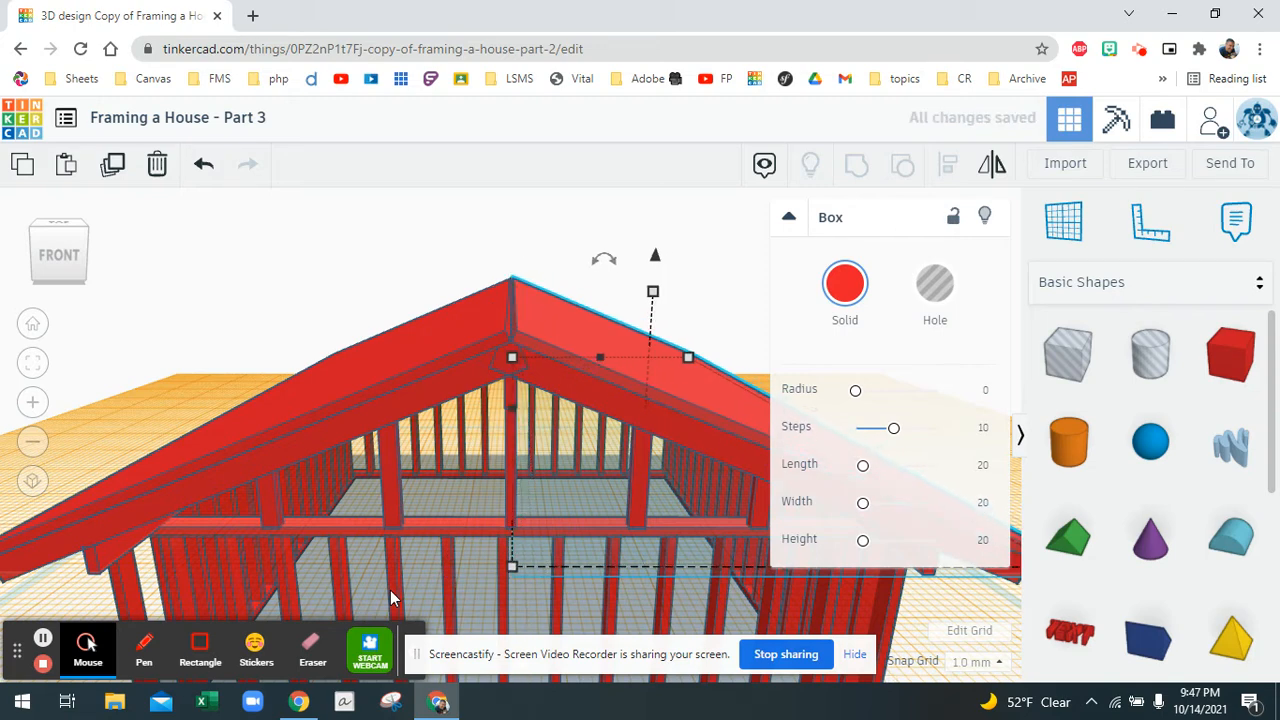
# Return the workplane to the base plane beneath the house.
pyautogui.moveTo(503, 426); pyautogui.dragTo(607, 396, button='right')
pyautogui.click(1064, 221)
pyautogui.click(186, 547)
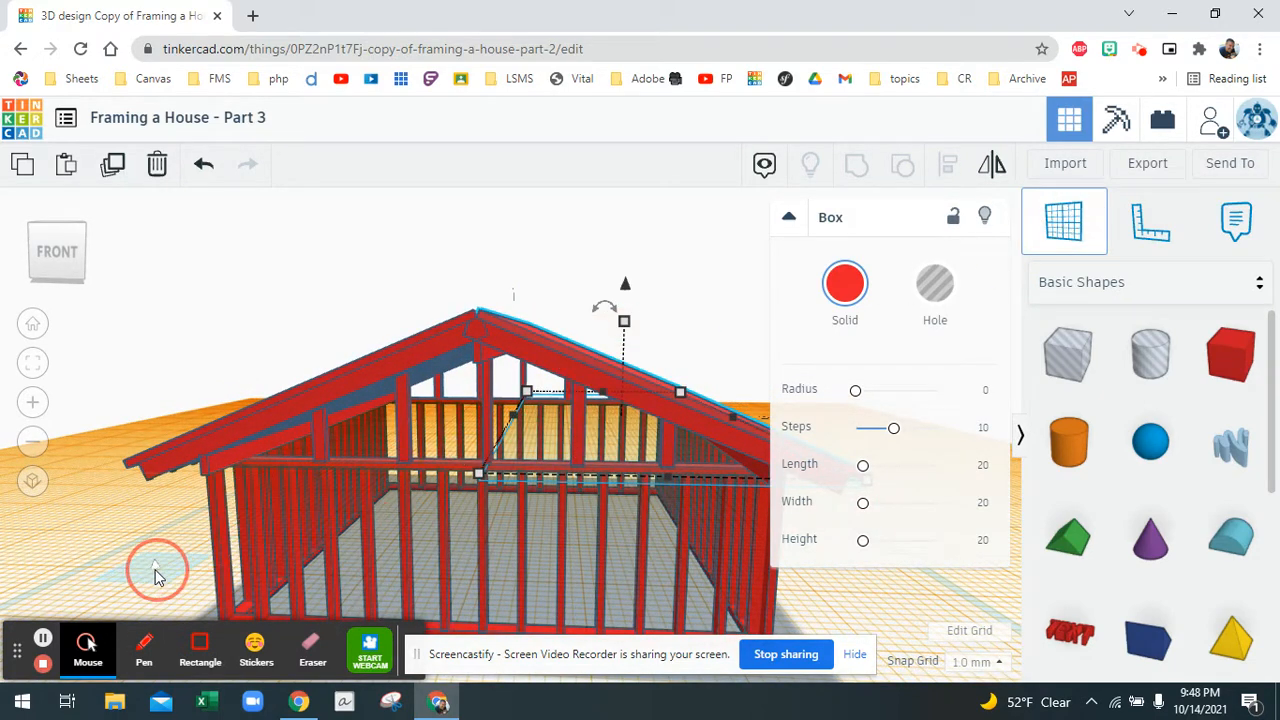
pyautogui.click(156, 573)
pyautogui.moveTo(485, 500); pyautogui.dragTo(551, 484, button='right')
pyautogui.moveTo(523, 487); pyautogui.dragTo(378, 435, button='right')
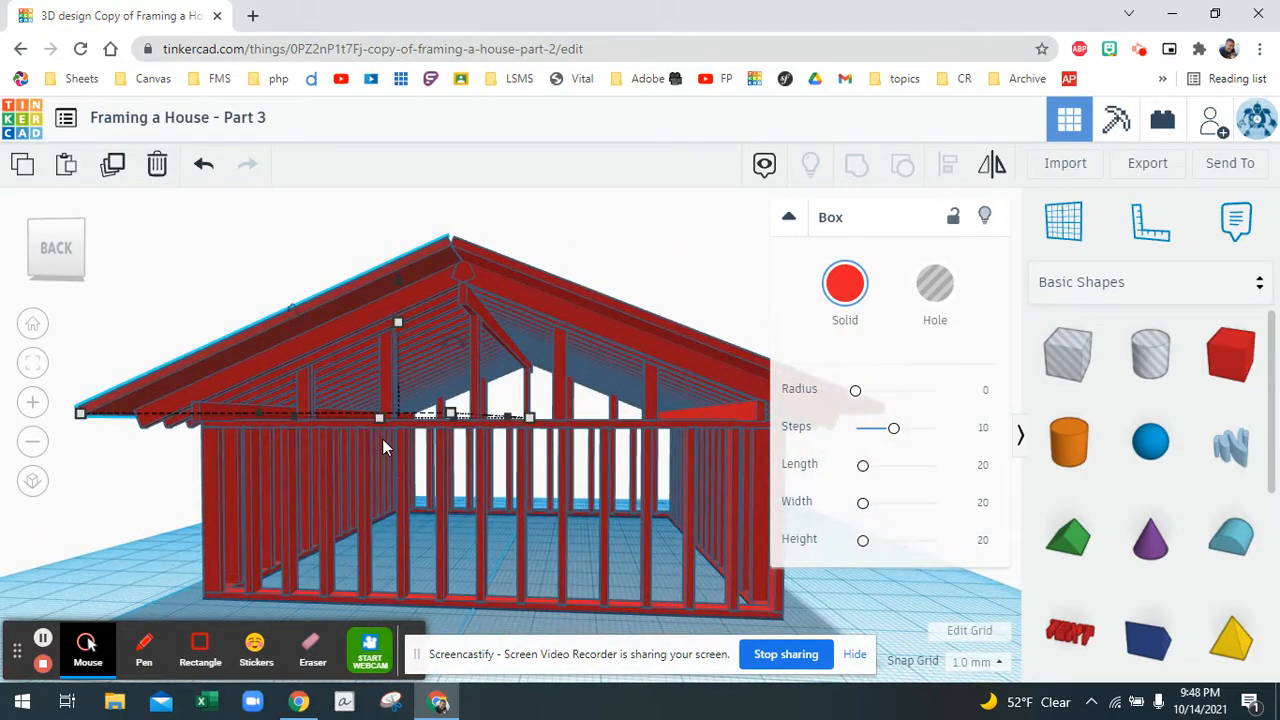
pyautogui.moveTo(444, 463); pyautogui.dragTo(557, 457, button='right')
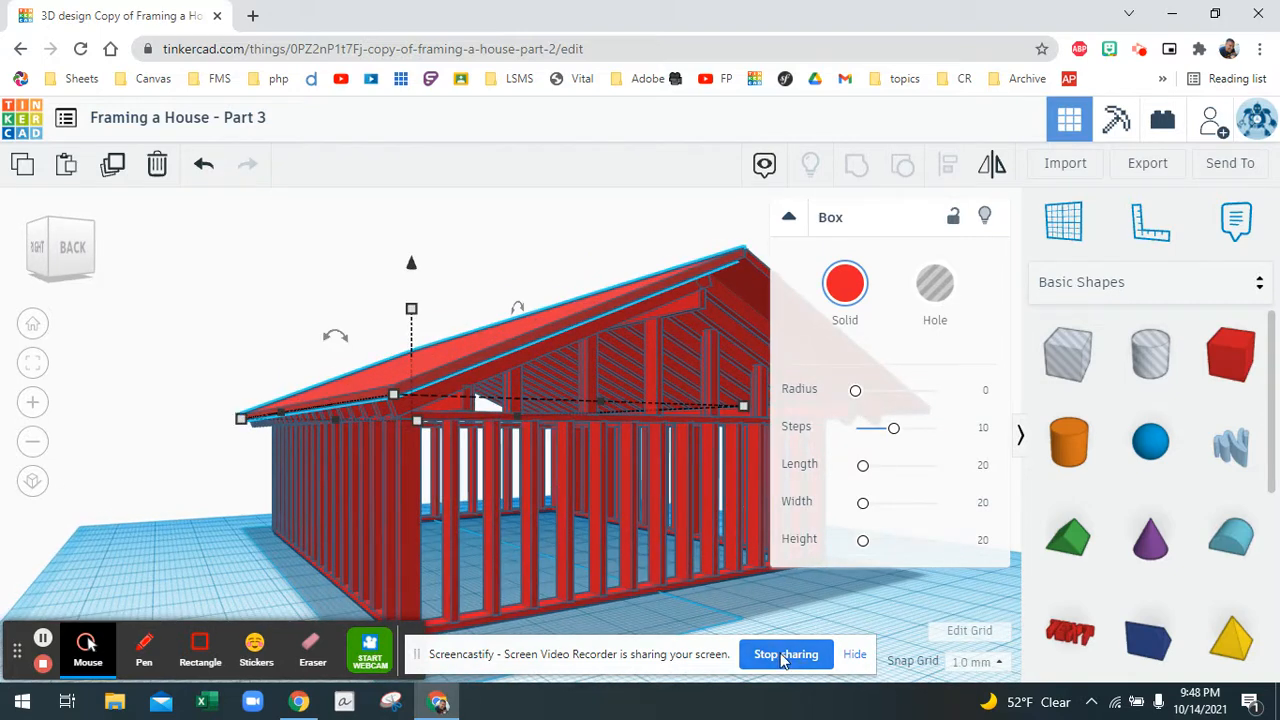